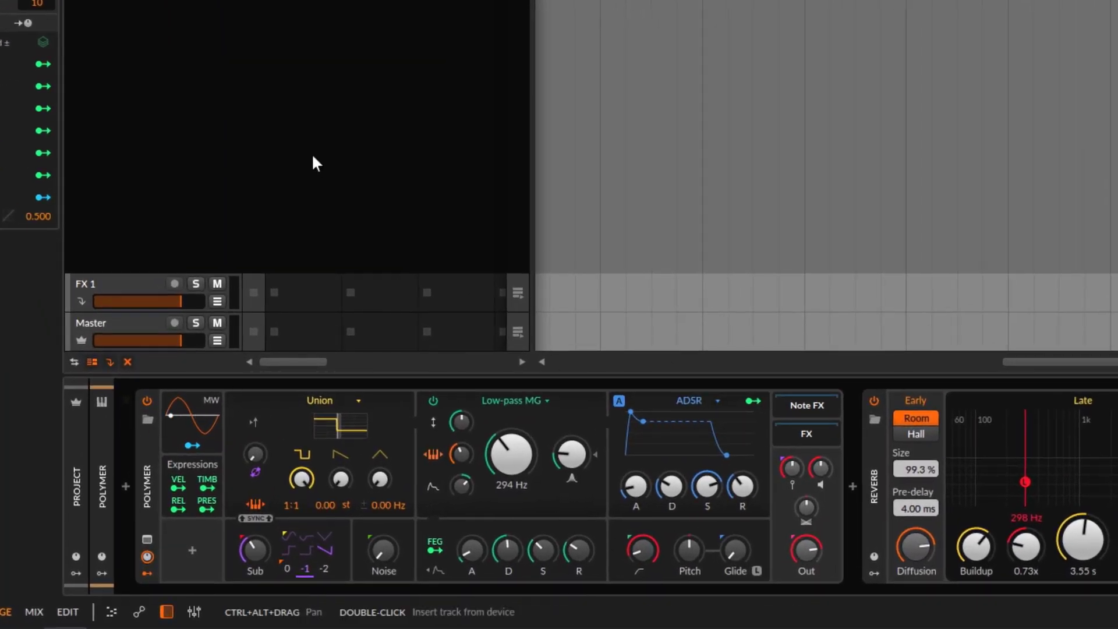
Swap Polymer's amp envelope to Segments, open its curve editor and start playback
{"action": "left_click", "coordinate": [720, 400]}
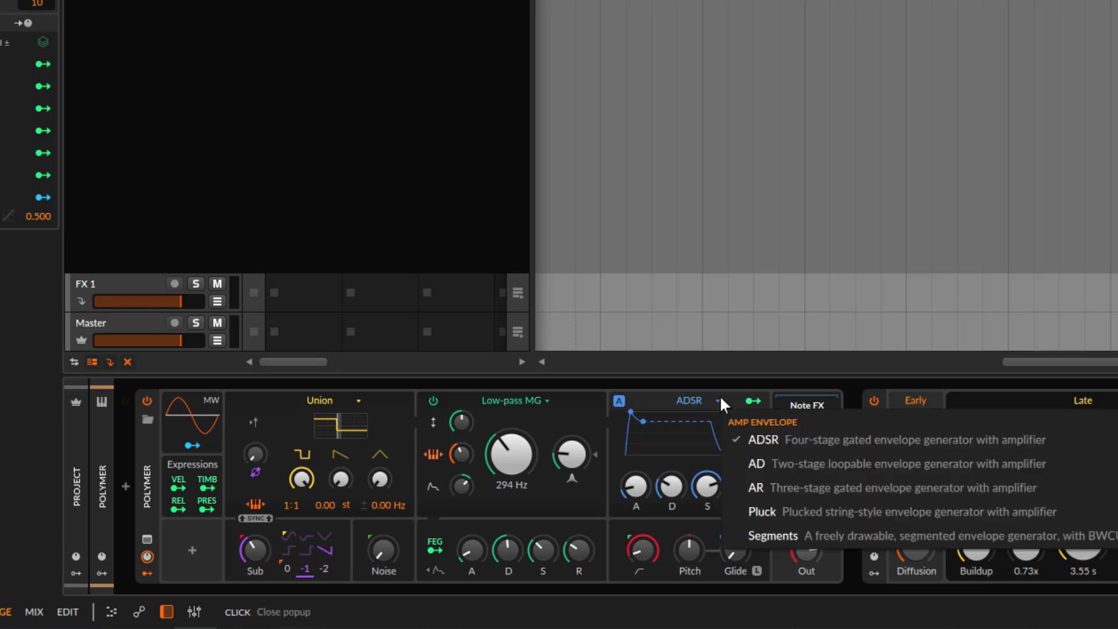
{"action": "left_click", "coordinate": [801, 535]}
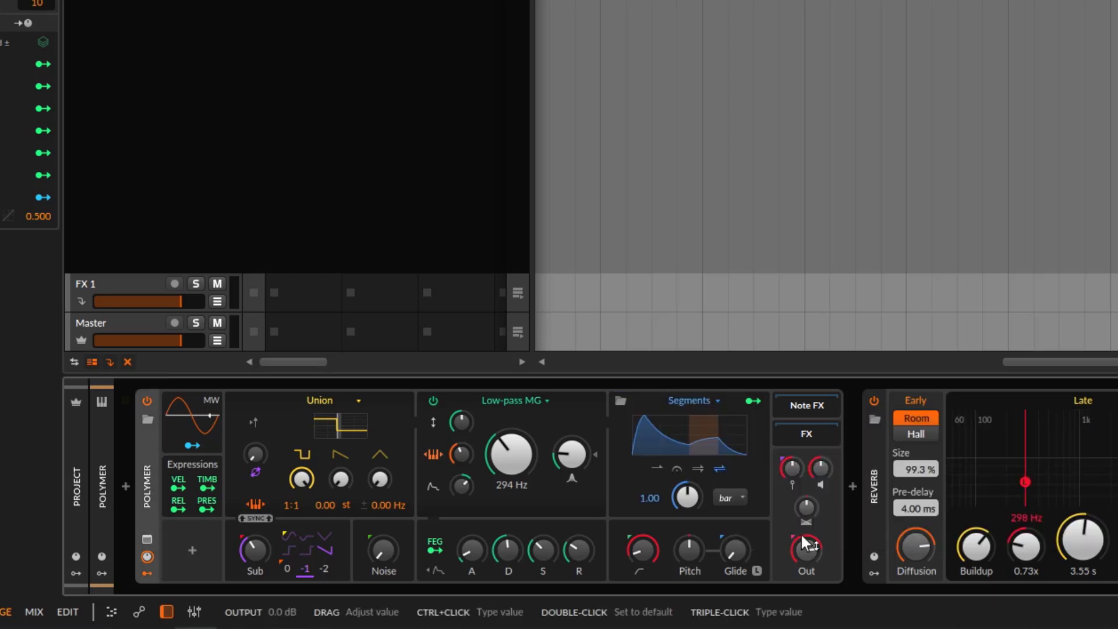
{"action": "left_click", "coordinate": [670, 436]}
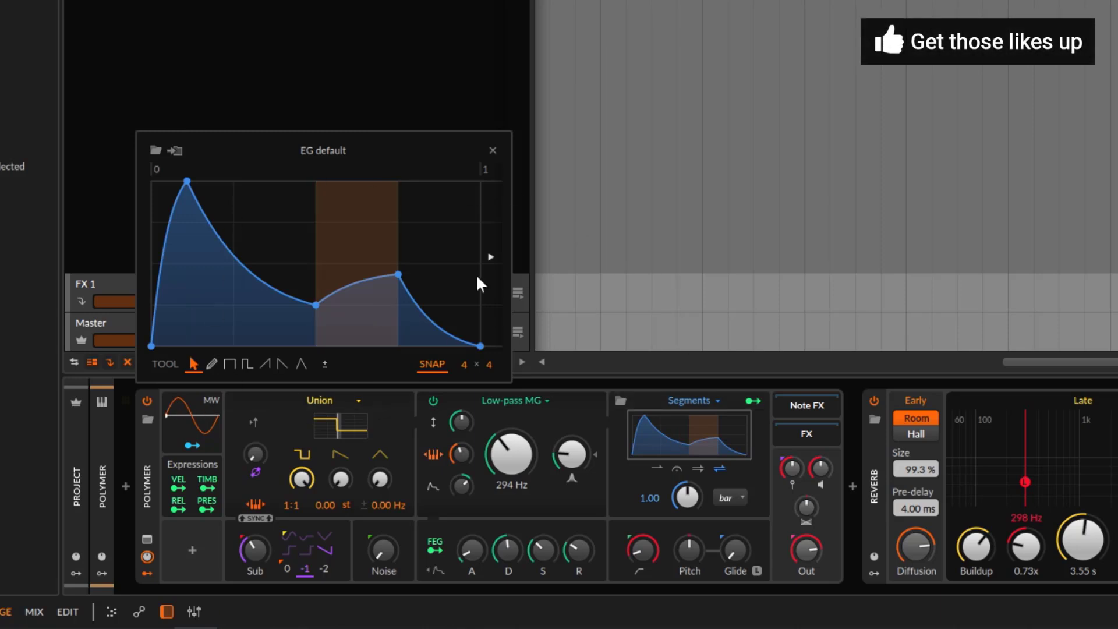
{"action": "key", "text": "space"}
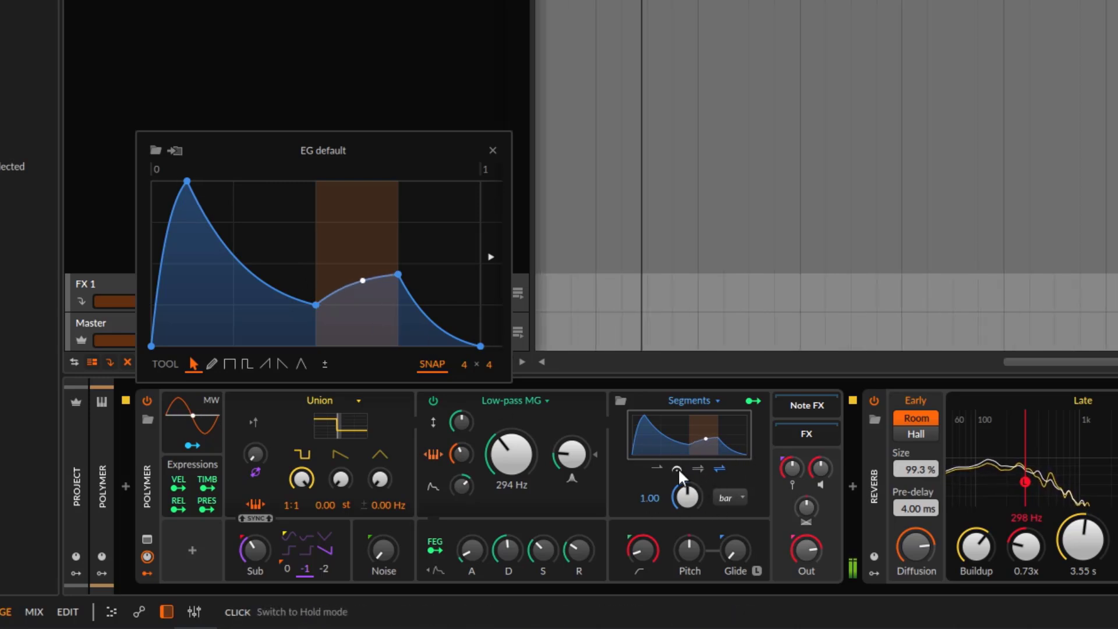
Set the Segments amp envelope to play without looping, moving its peak to the start and its second point to mid-height
{"action": "left_click", "coordinate": [656, 467]}
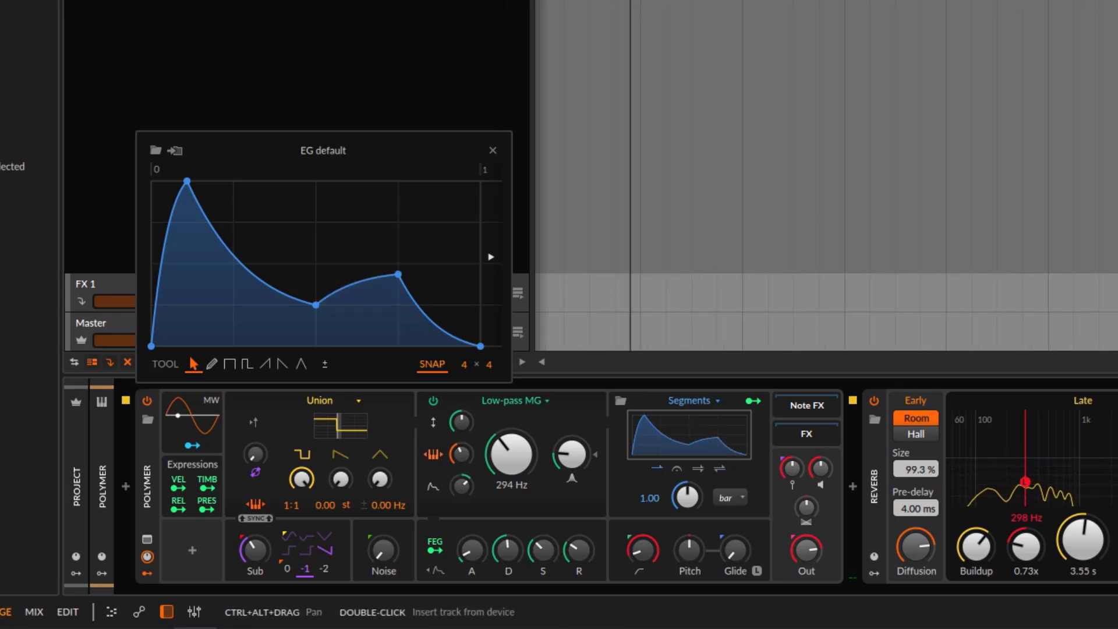
{"action": "left_click_drag", "start_coordinate": [187, 181], "coordinate": [151, 181]}
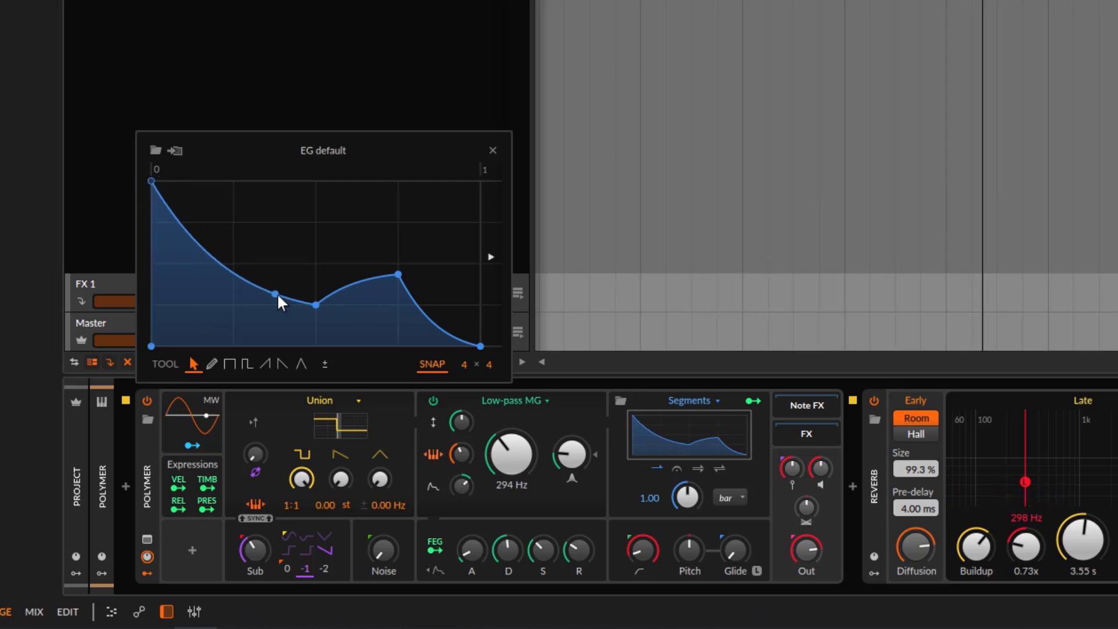
{"action": "left_click_drag", "start_coordinate": [315, 305], "coordinate": [268, 263]}
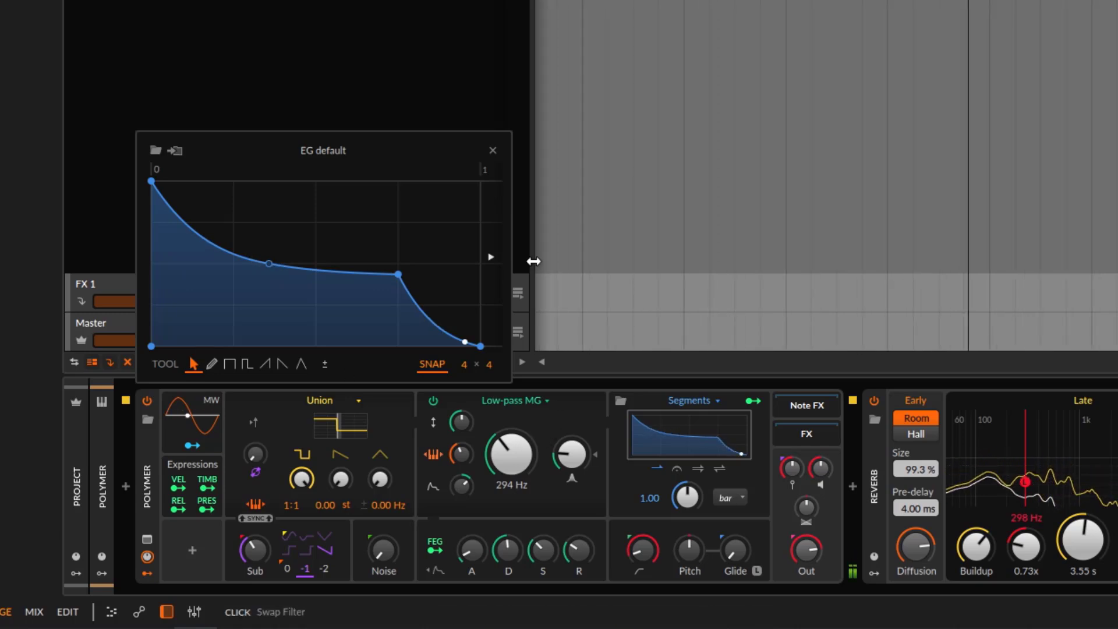
Swap Polymer's amp envelope back to ADSR and set its sustain to 100 %
{"action": "left_click", "coordinate": [713, 400]}
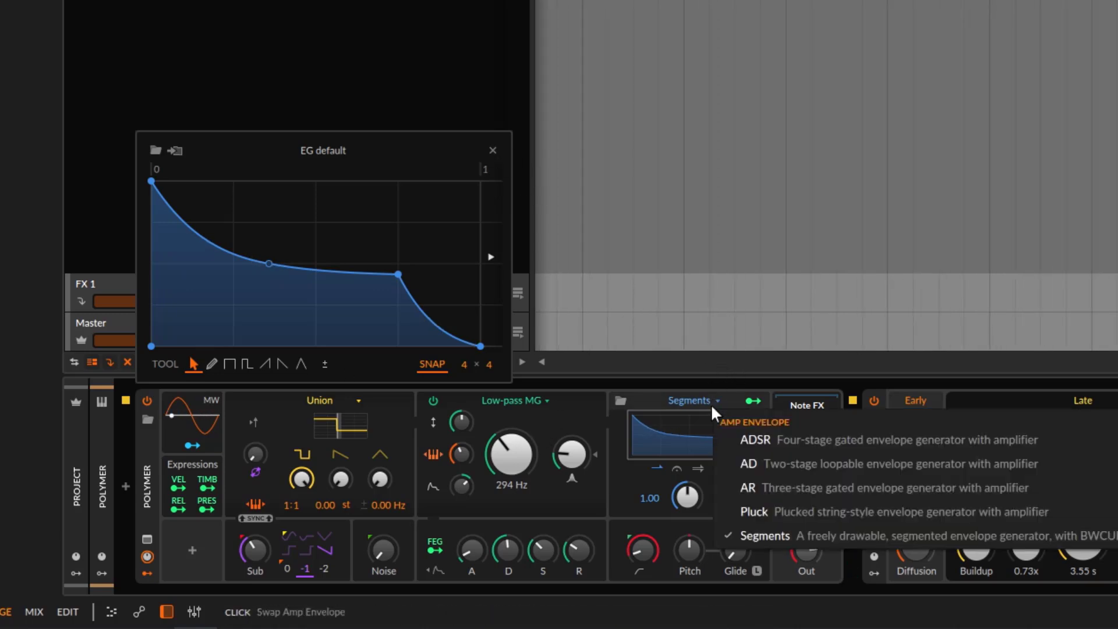
{"action": "left_click", "coordinate": [781, 439]}
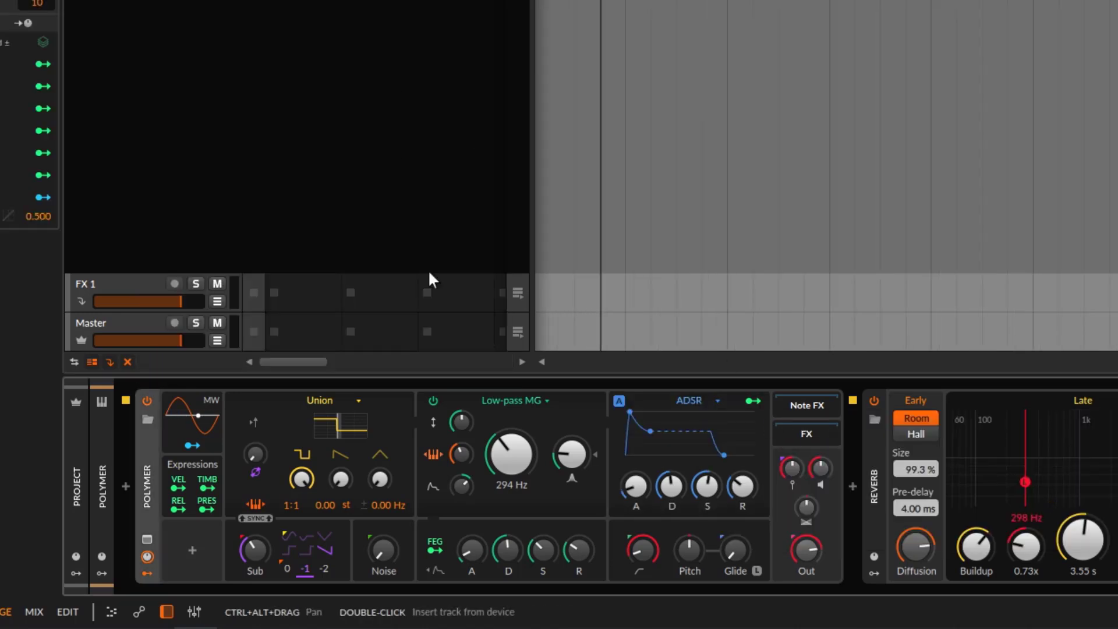
{"action": "left_click_drag", "start_coordinate": [706, 486], "coordinate": [707, 437]}
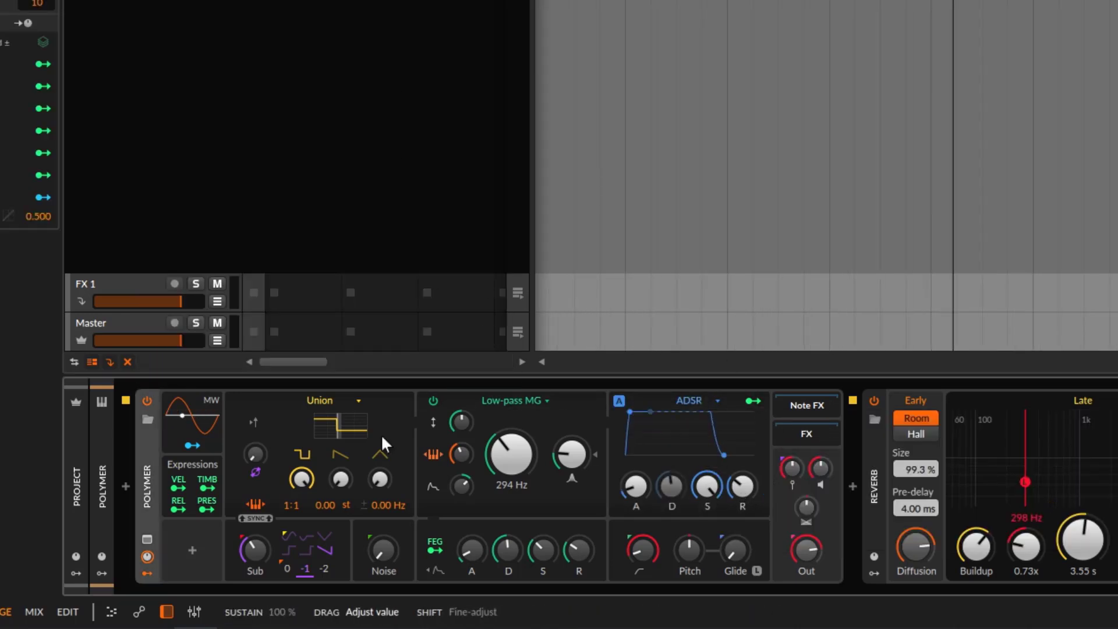
Add a Segments modulator to Polymer's empty modulator slot and show its settings
{"action": "left_click", "coordinate": [194, 556]}
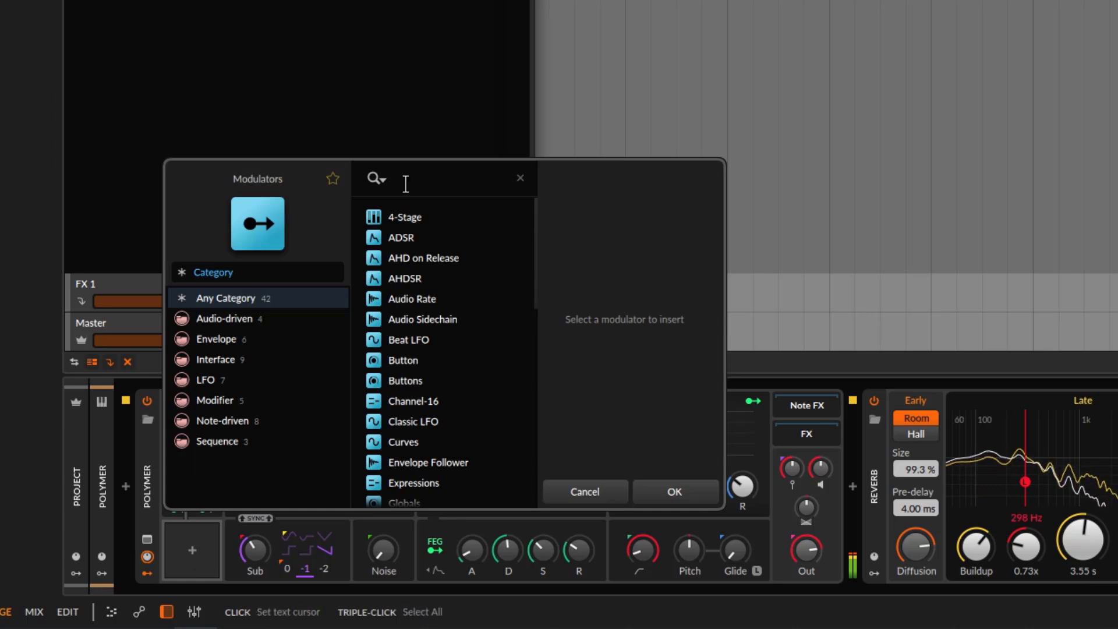
{"action": "type", "text": "seg"}
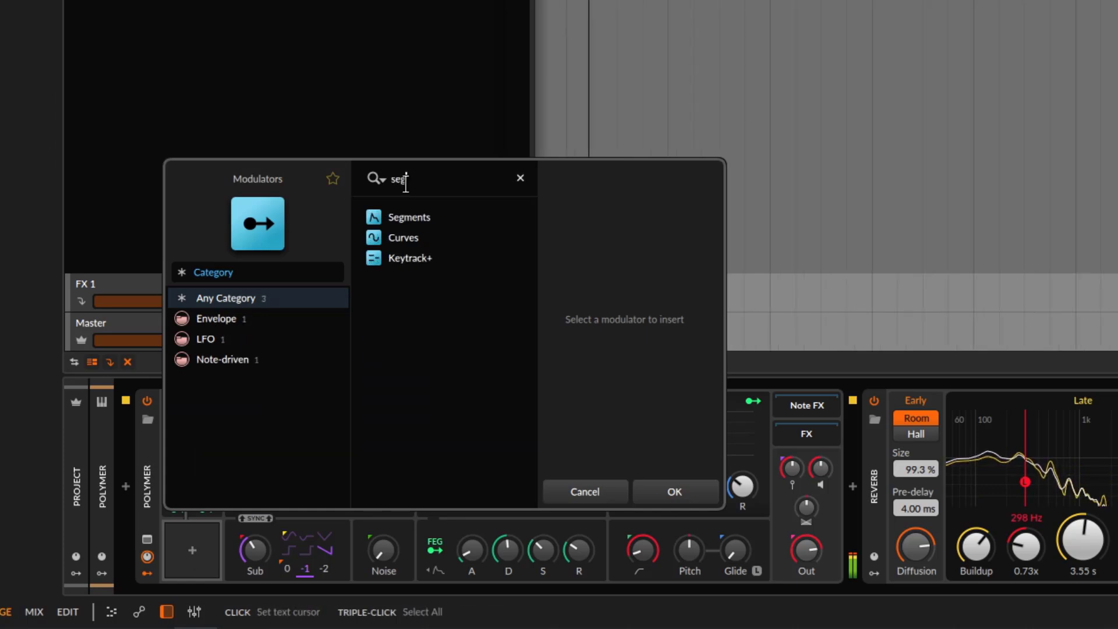
{"action": "left_click", "coordinate": [424, 220]}
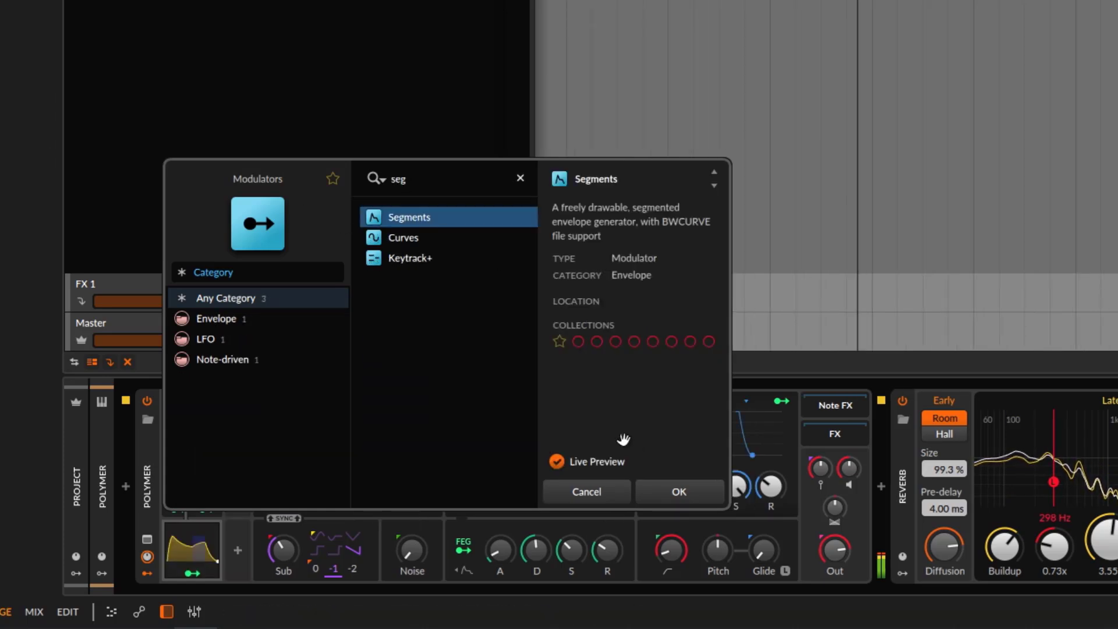
{"action": "left_click", "coordinate": [688, 483]}
{"action": "left_click", "coordinate": [183, 549]}
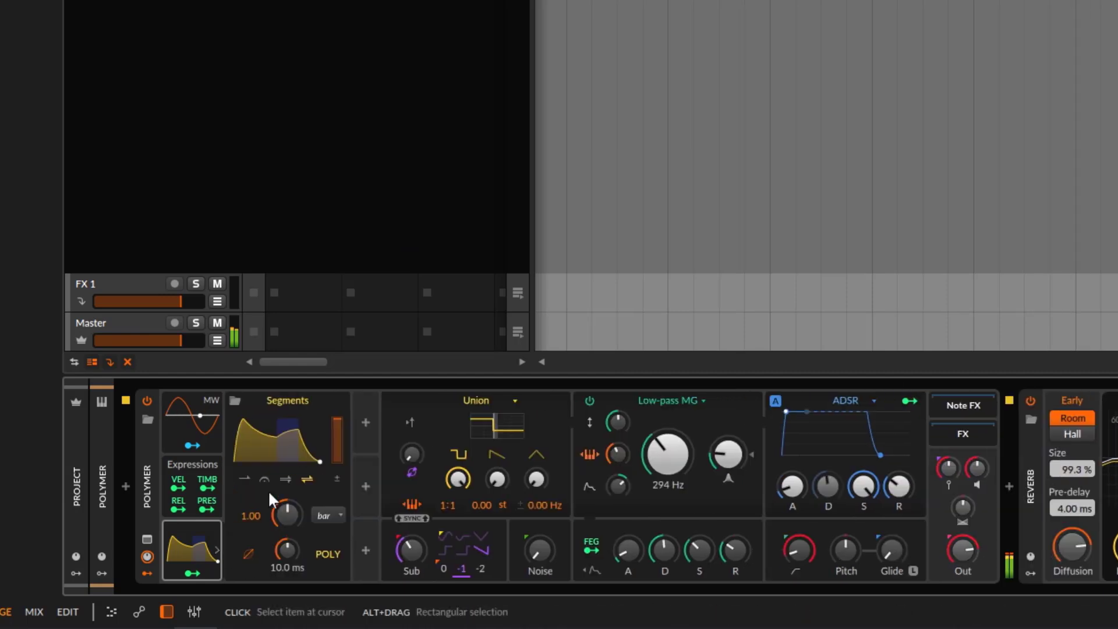
Open the Segments modulator's curve editor and switch the modulator to non-looping playback
{"action": "key", "text": "space"}
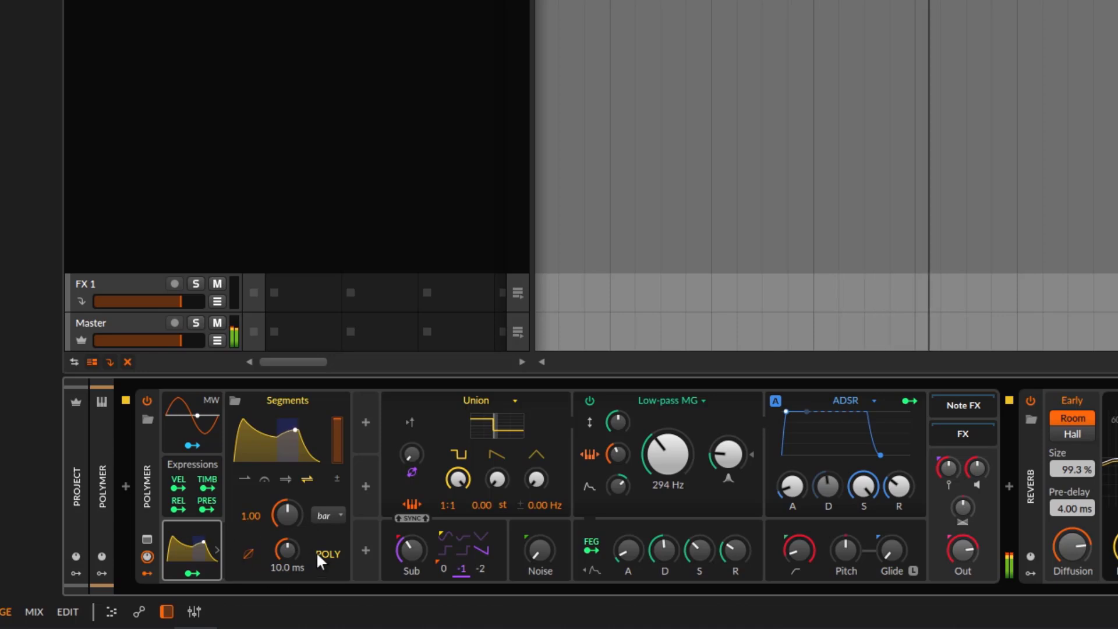
{"action": "left_click", "coordinate": [260, 442]}
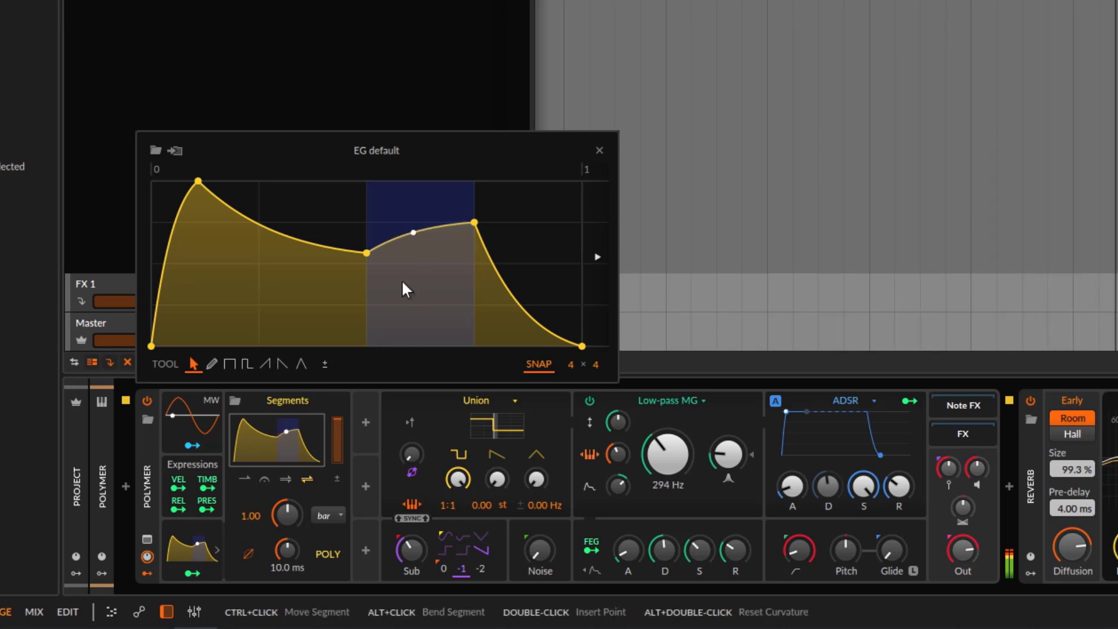
{"action": "left_click", "coordinate": [244, 479]}
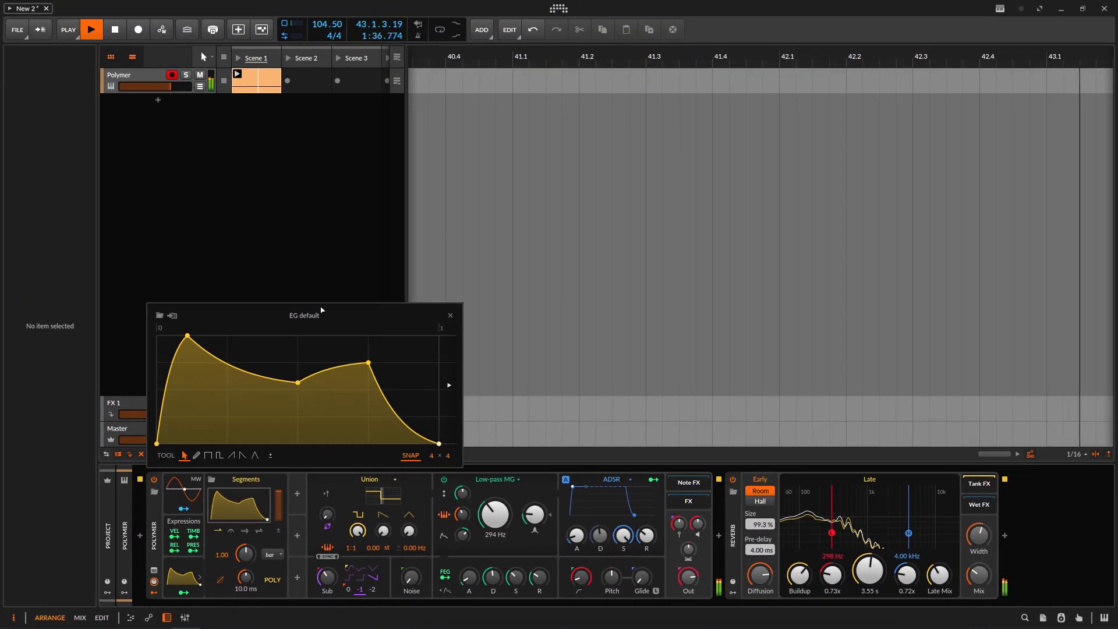
Enlarge the curve editor, moving the peak to 0.5 at 90.4 %, the fourth point to 1 at 71.4 % and the end to about 7.75
{"action": "left_click_drag", "start_coordinate": [321, 309], "coordinate": [349, 155]}
{"action": "left_click_drag", "start_coordinate": [464, 230], "coordinate": [890, 282]}
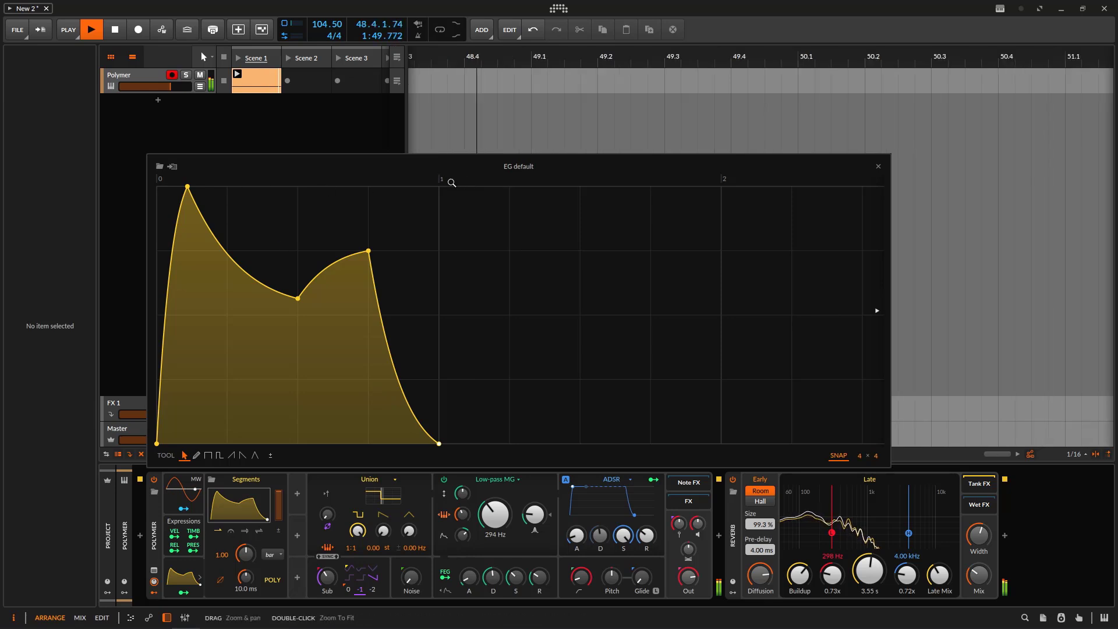
{"action": "left_click_drag", "start_coordinate": [188, 189], "coordinate": [382, 210]}
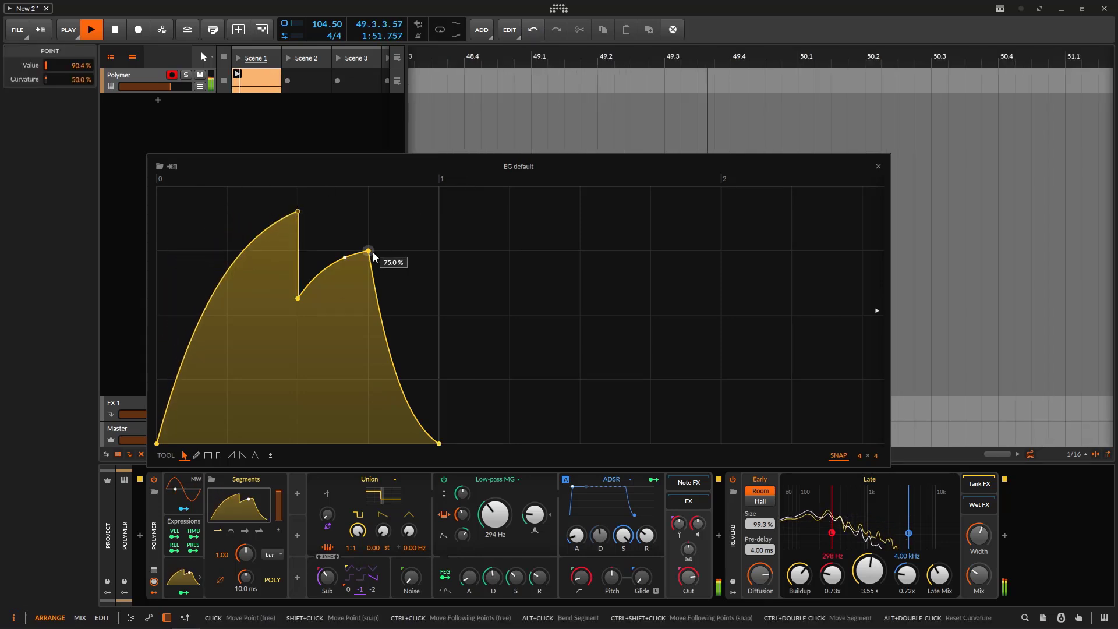
{"action": "left_click_drag", "start_coordinate": [368, 251], "coordinate": [440, 260]}
{"action": "scroll", "coordinate": [521, 199], "scroll_direction": "down", "scroll_amount": 5}
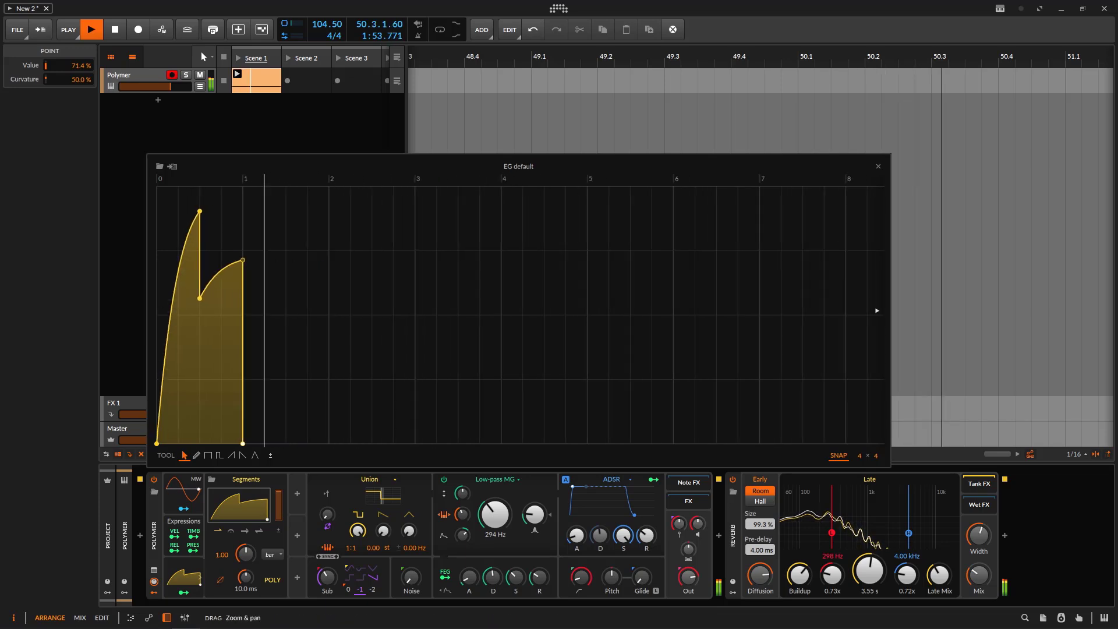
{"action": "left_click_drag", "start_coordinate": [243, 443], "coordinate": [823, 444]}
{"action": "left_click_drag", "start_coordinate": [202, 175], "coordinate": [192, 219]}
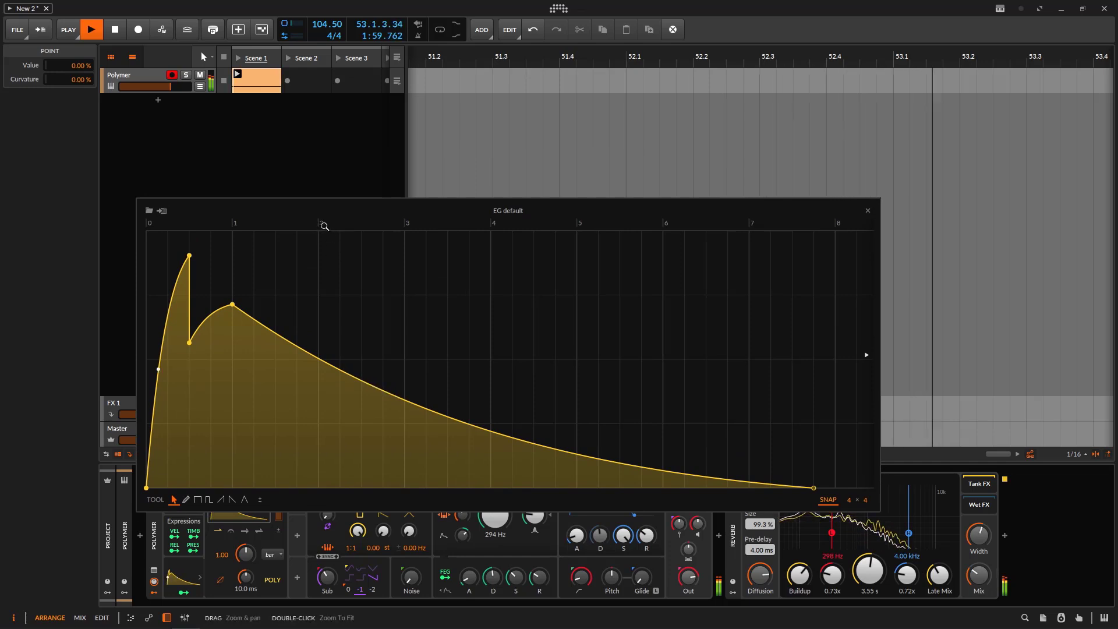
{"action": "mouse_move", "coordinate": [317, 224]}
{"action": "left_mouse_down"}
{"action": "mouse_move", "coordinate": [319, 274]}
{"action": "mouse_move", "coordinate": [319, 233]}
{"action": "left_mouse_up"}
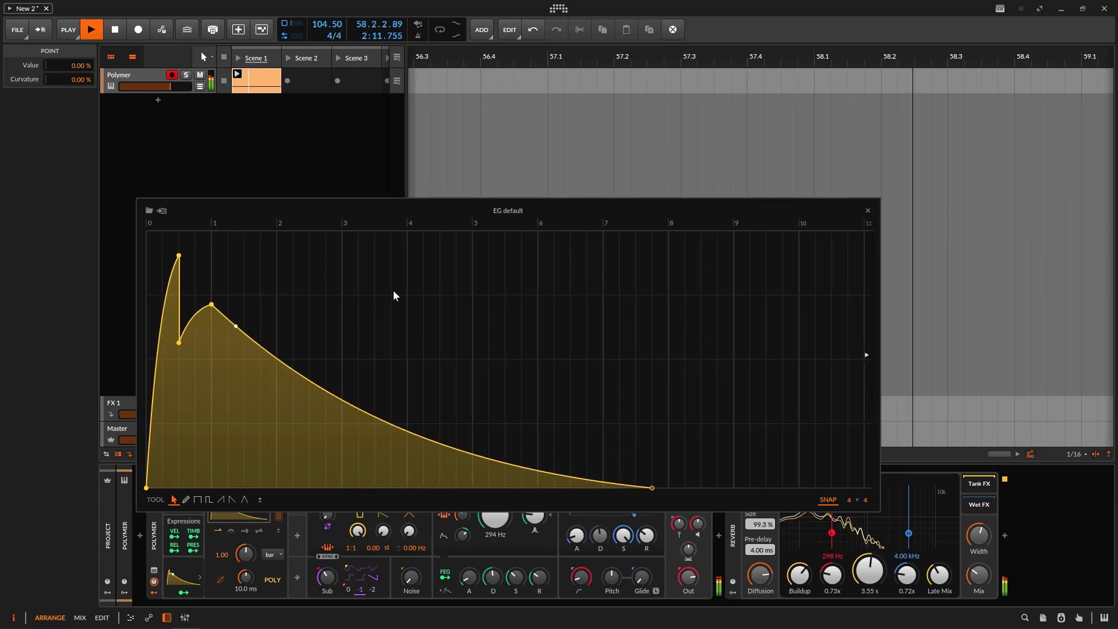
Narrow the curve editor window and zoom its timeline so the whole curve fits
{"action": "left_click_drag", "start_coordinate": [879, 241], "coordinate": [453, 241]}
{"action": "left_click_drag", "start_coordinate": [233, 222], "coordinate": [233, 207]}
{"action": "left_click_drag", "start_coordinate": [332, 225], "coordinate": [293, 287]}
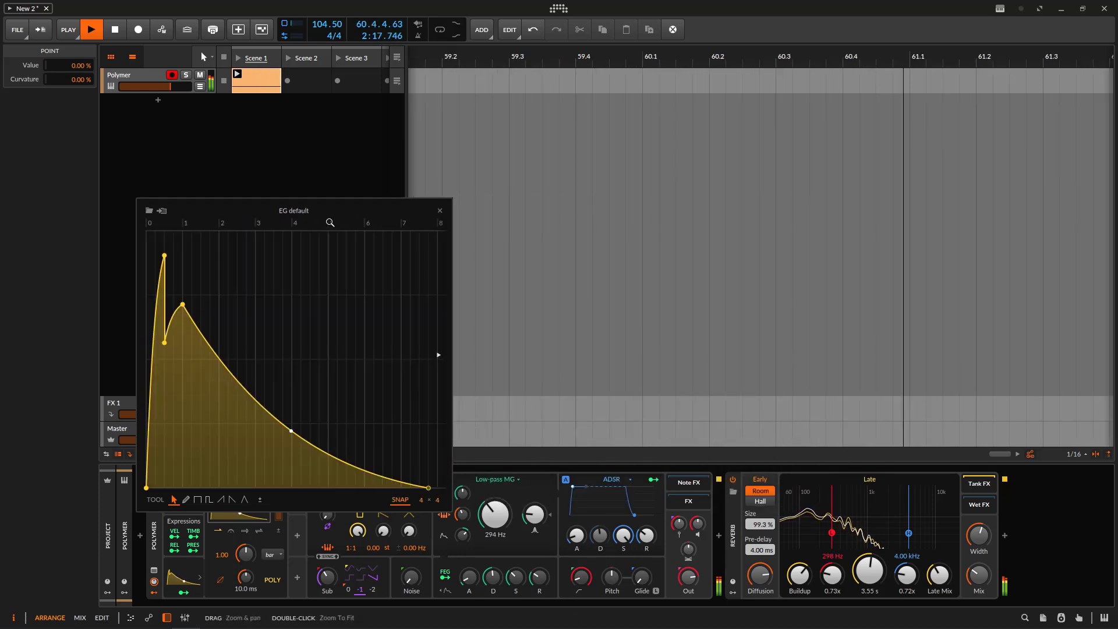
Reset the modulator curve to its default shape and fit it in a shorter editor window
{"action": "right_click", "coordinate": [293, 287]}
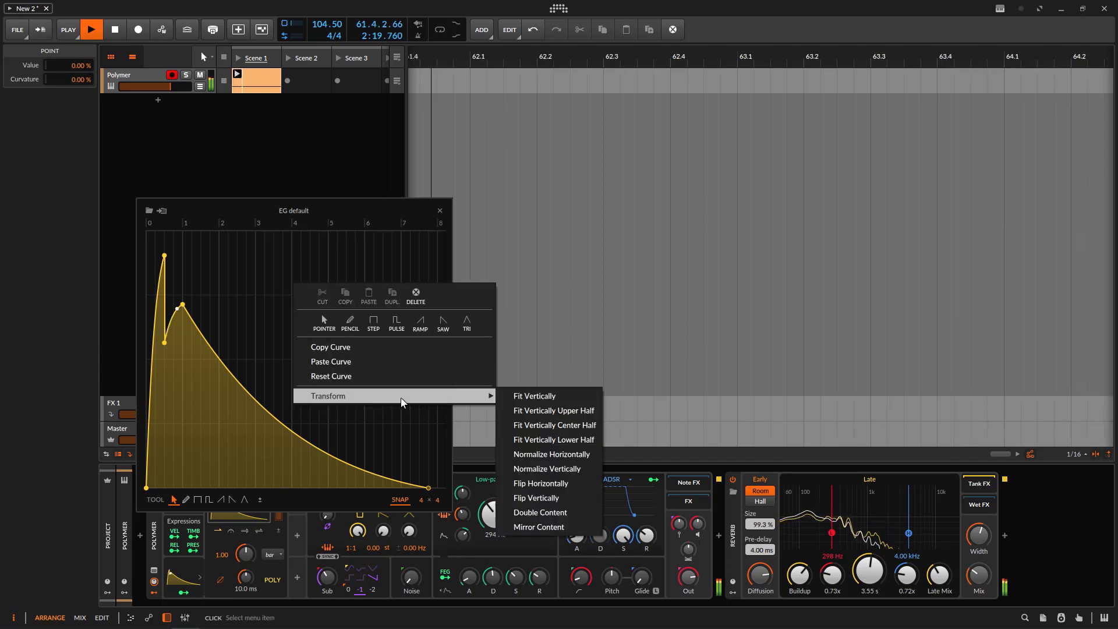
{"action": "left_click", "coordinate": [243, 266]}
{"action": "right_click", "coordinate": [243, 266]}
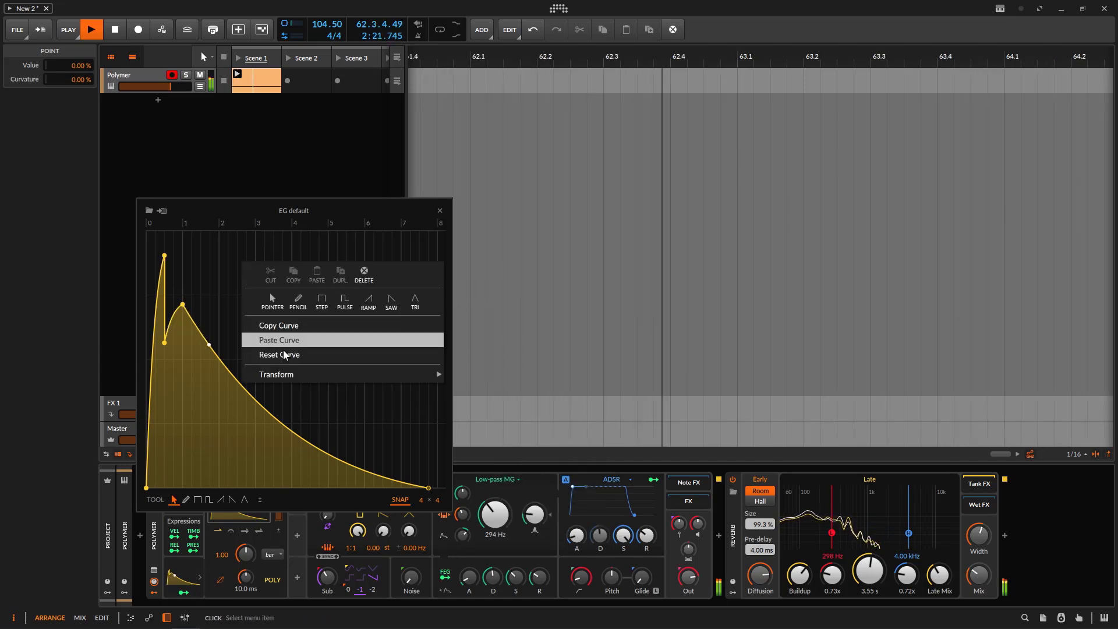
{"action": "left_click", "coordinate": [284, 357]}
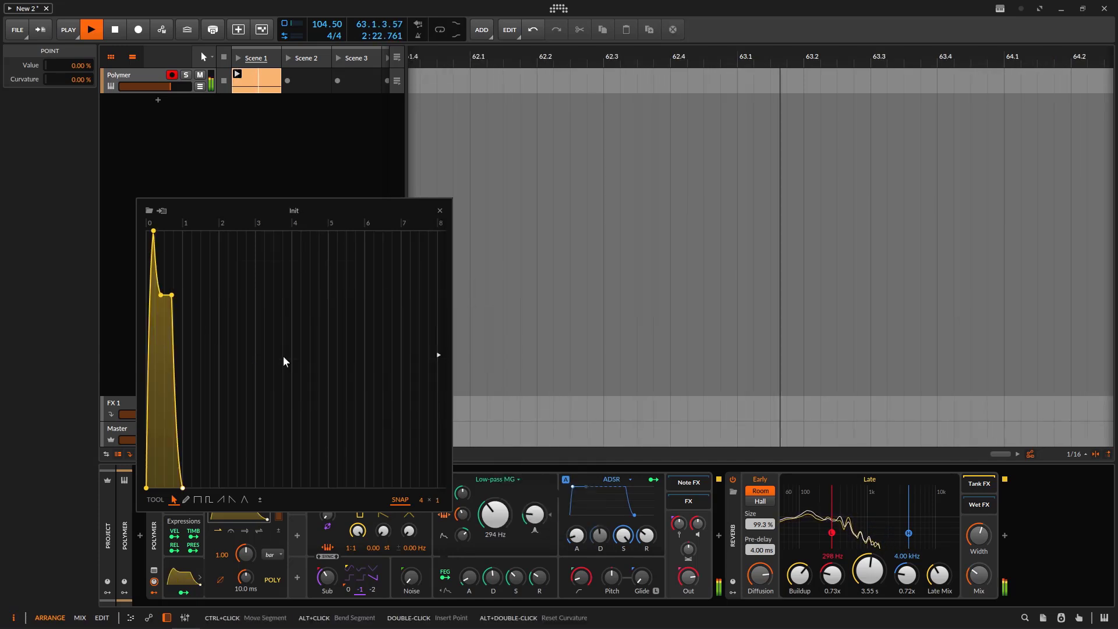
{"action": "double_click", "coordinate": [187, 228]}
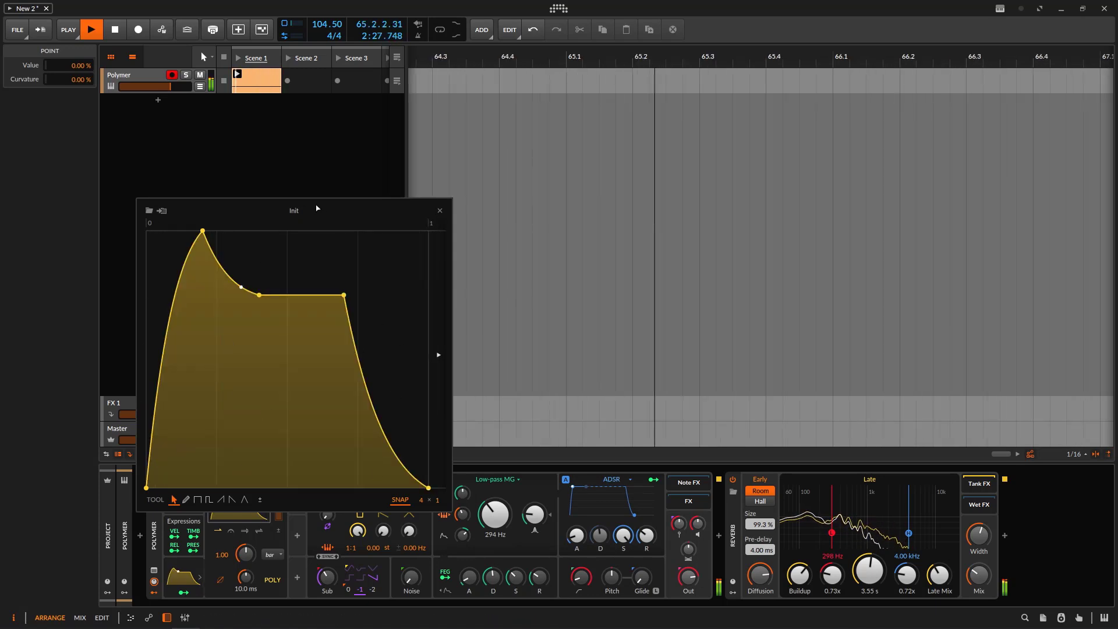
{"action": "left_click_drag", "start_coordinate": [303, 210], "coordinate": [296, 296]}
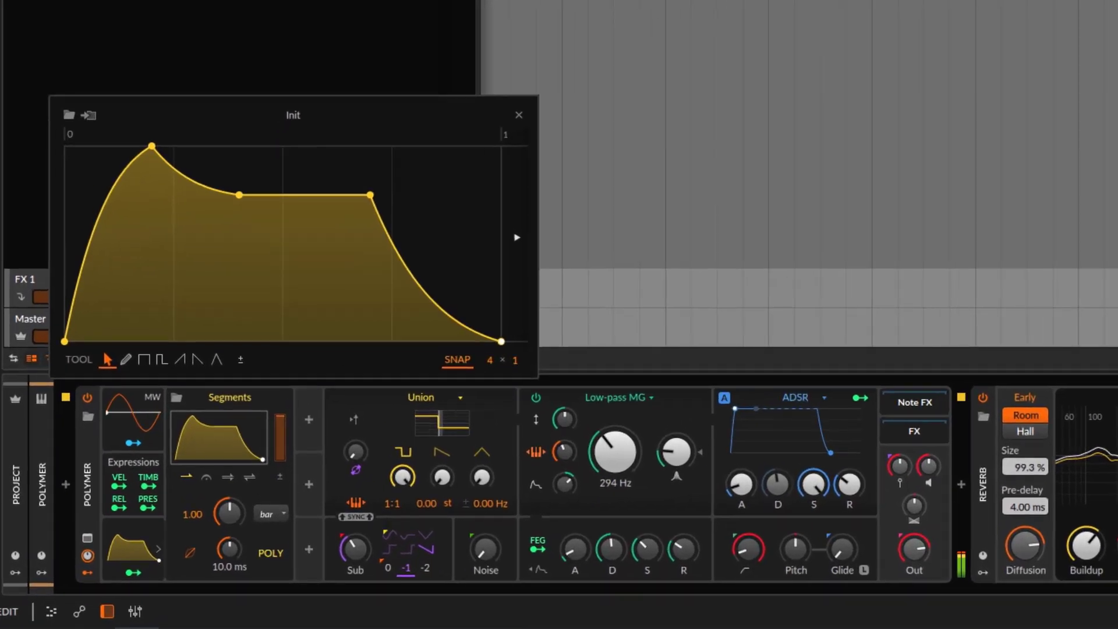
Delete every point between the curve's start and end, and preview which Polymer parameters the Segments modulator can modulate
{"action": "left_click_drag", "start_coordinate": [480, 286], "coordinate": [70, 137]}
{"action": "key", "text": "Delete"}
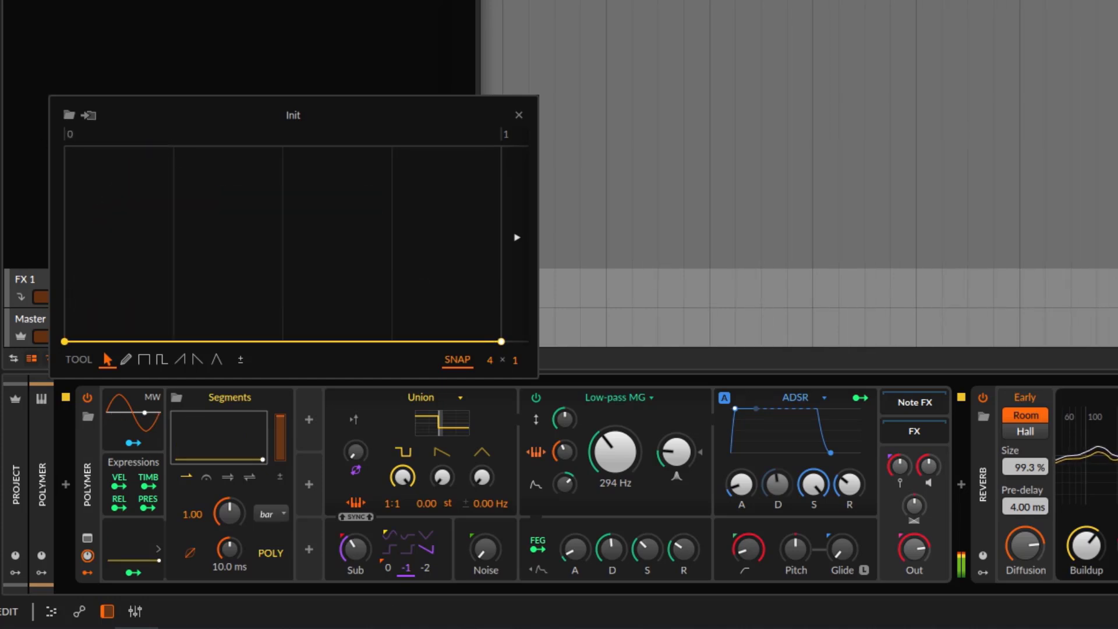
{"action": "left_click", "coordinate": [135, 573]}
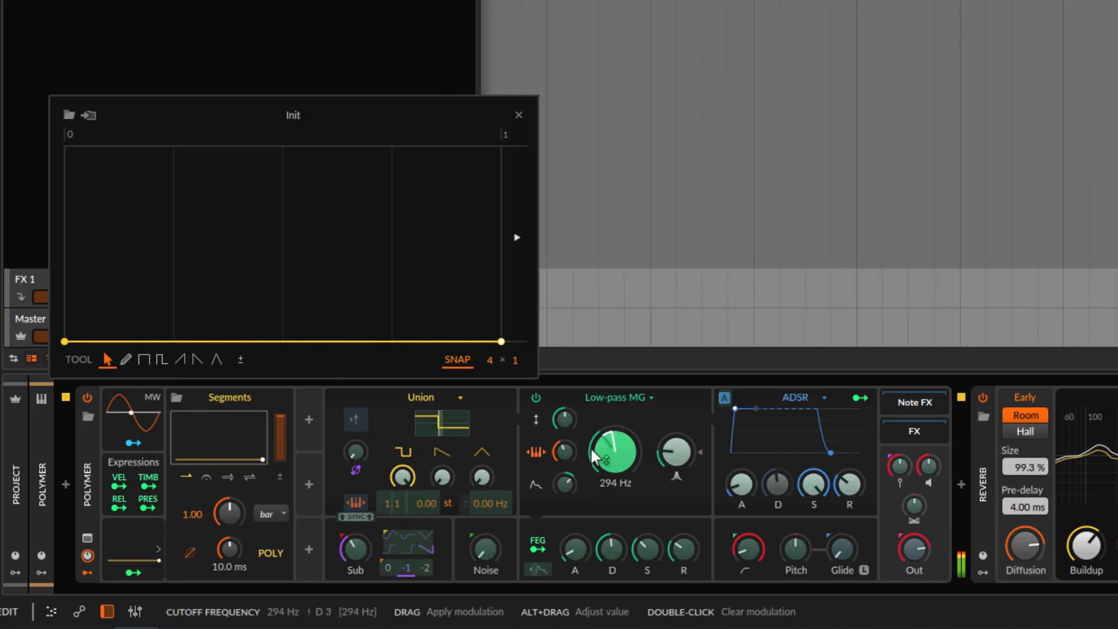
{"action": "left_click", "coordinate": [134, 573]}
{"action": "left_click_drag", "start_coordinate": [315, 119], "coordinate": [348, 119]}
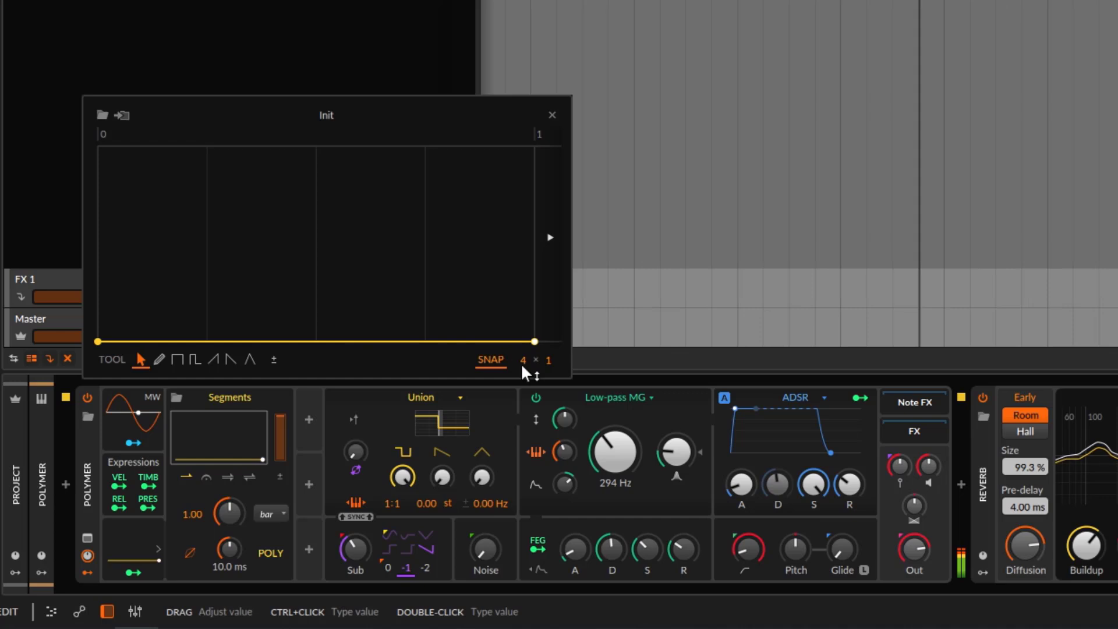
Shape the flat curve into a full-height peak at its midpoint with one point on each slope, and set the snap grid to 10 × 4
{"action": "left_click_drag", "start_coordinate": [310, 342], "coordinate": [316, 146]}
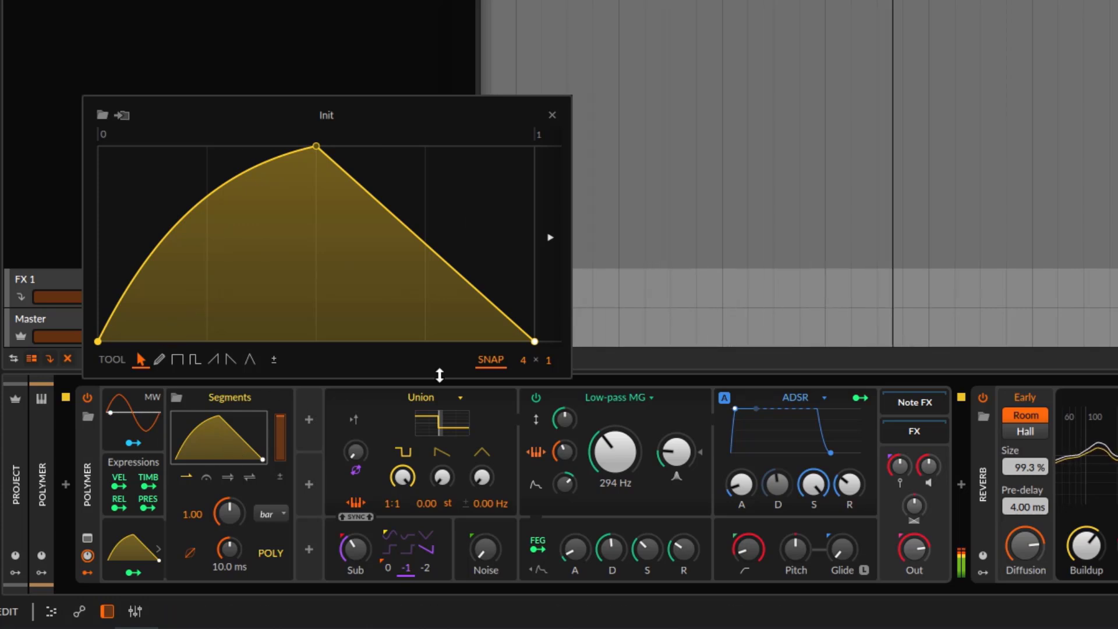
{"action": "double_click", "coordinate": [229, 196]}
{"action": "left_click_drag", "start_coordinate": [228, 195], "coordinate": [249, 226]}
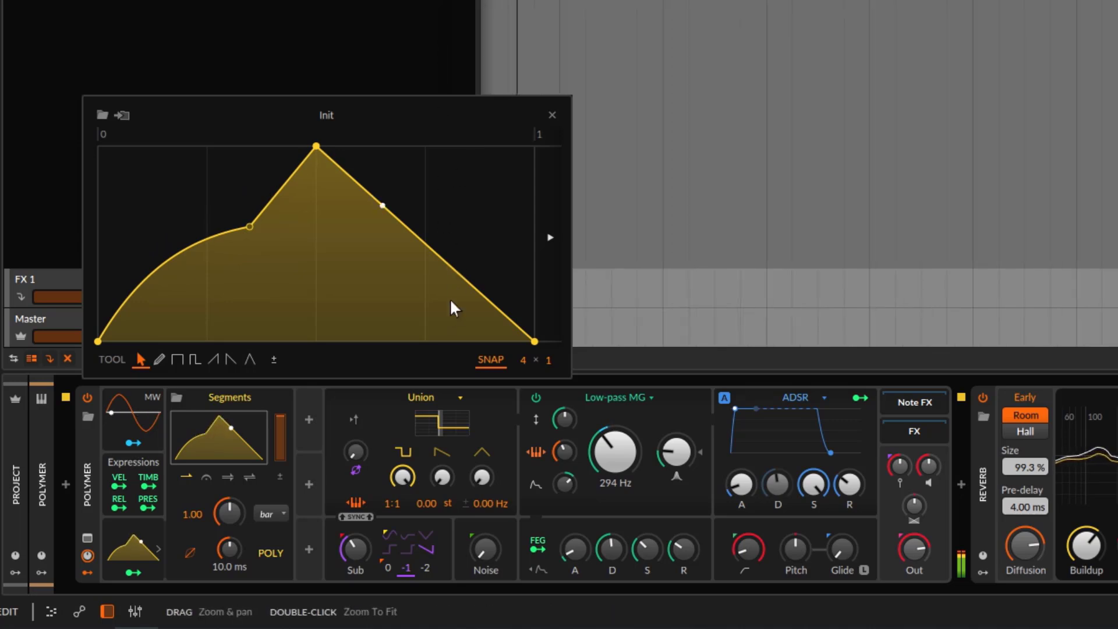
{"action": "double_click", "coordinate": [411, 270]}
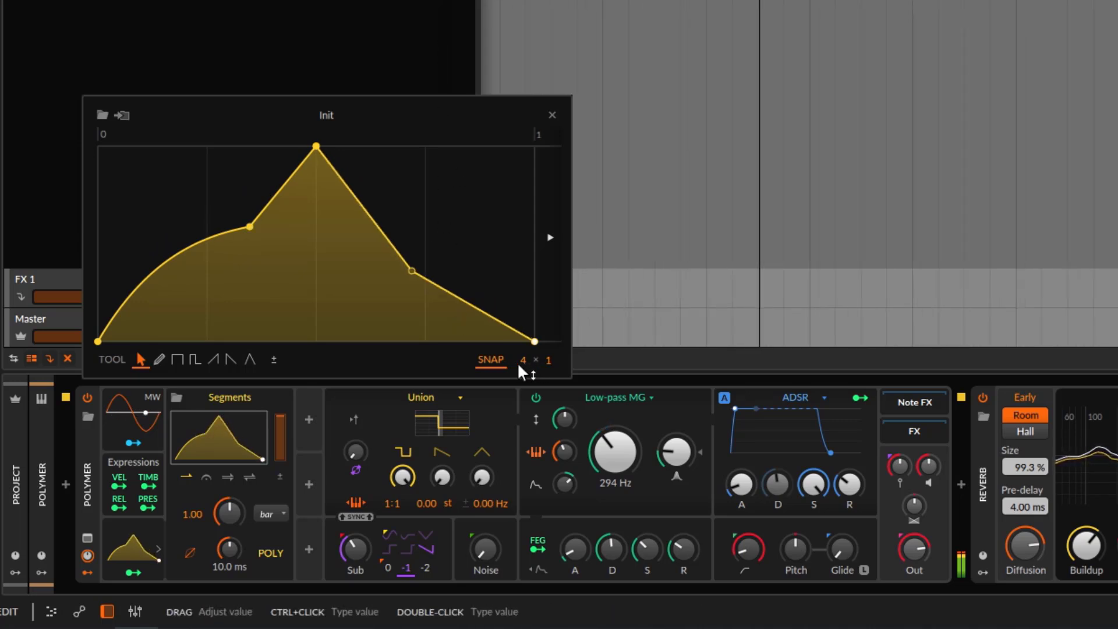
{"action": "left_click_drag", "start_coordinate": [525, 361], "coordinate": [525, 337]}
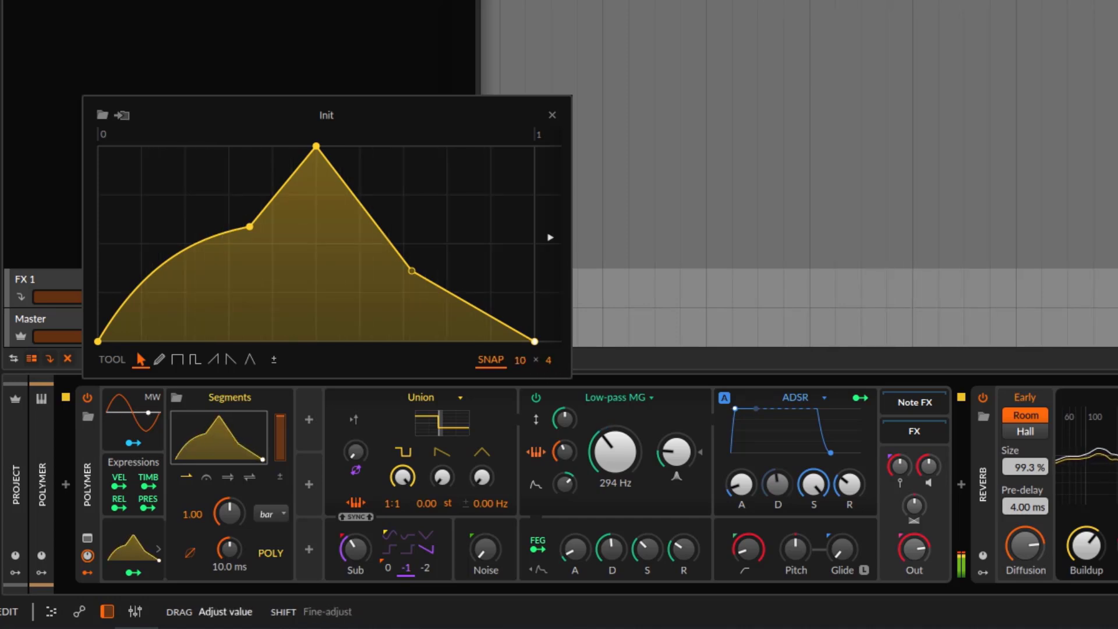
Set the snap grid to 11 × 7 and reshape the curve into three peaks at 85.7 % with valleys between them
{"action": "left_click_drag", "start_coordinate": [548, 360], "coordinate": [525, 362]}
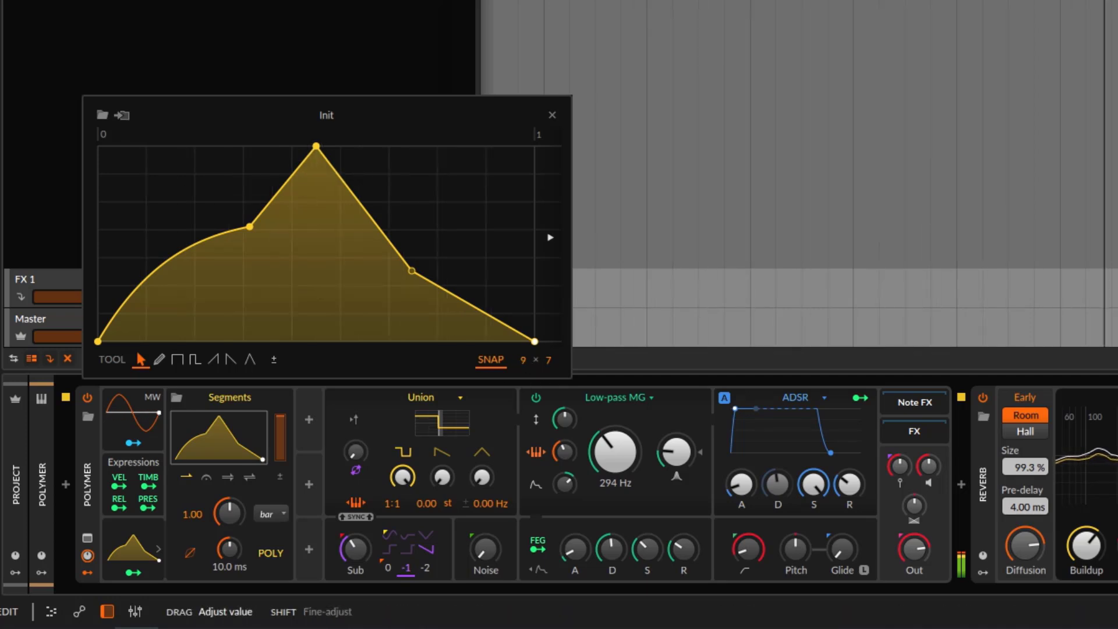
{"action": "mouse_move", "coordinate": [315, 145]}
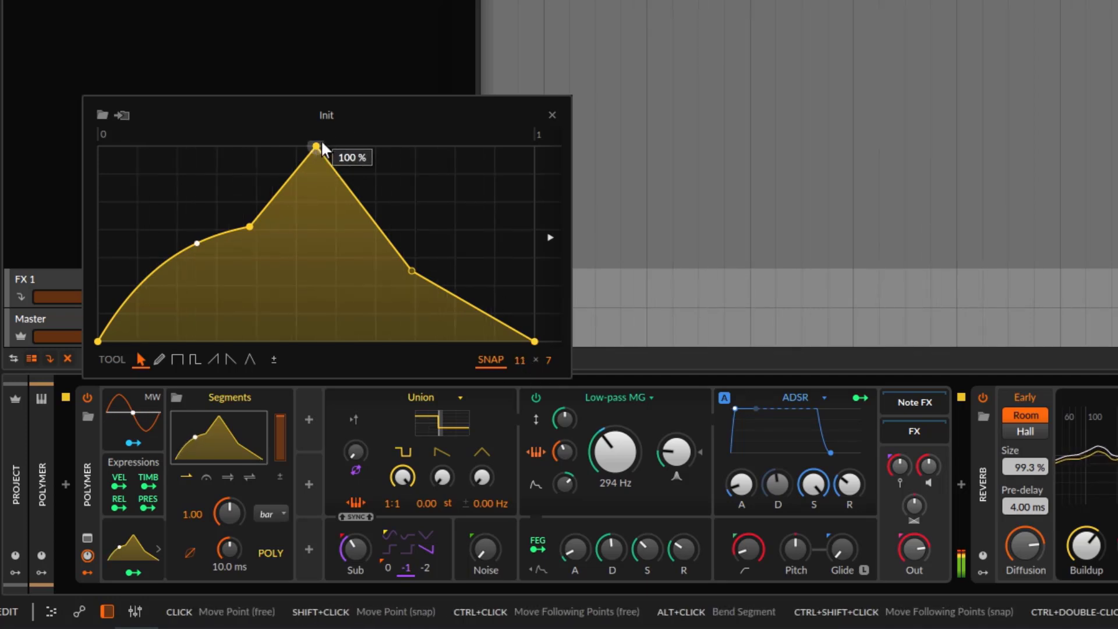
{"action": "left_click_drag", "start_coordinate": [315, 145], "coordinate": [348, 174]}
{"action": "left_click_drag", "start_coordinate": [250, 226], "coordinate": [216, 174]}
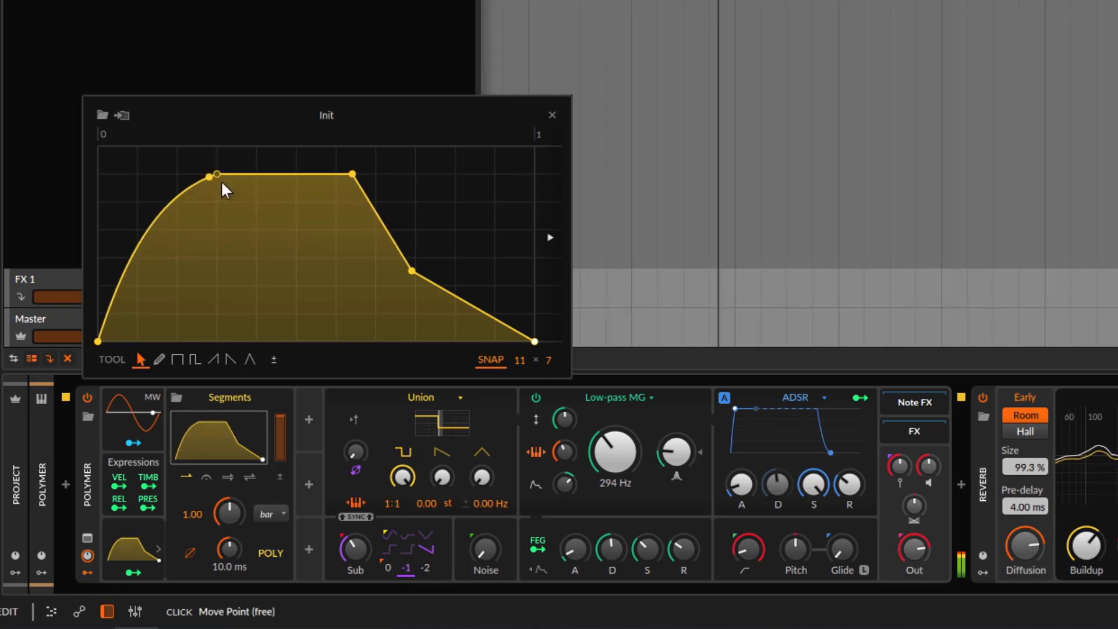
{"action": "left_click", "coordinate": [280, 228]}
{"action": "left_click_drag", "start_coordinate": [281, 228], "coordinate": [256, 285]}
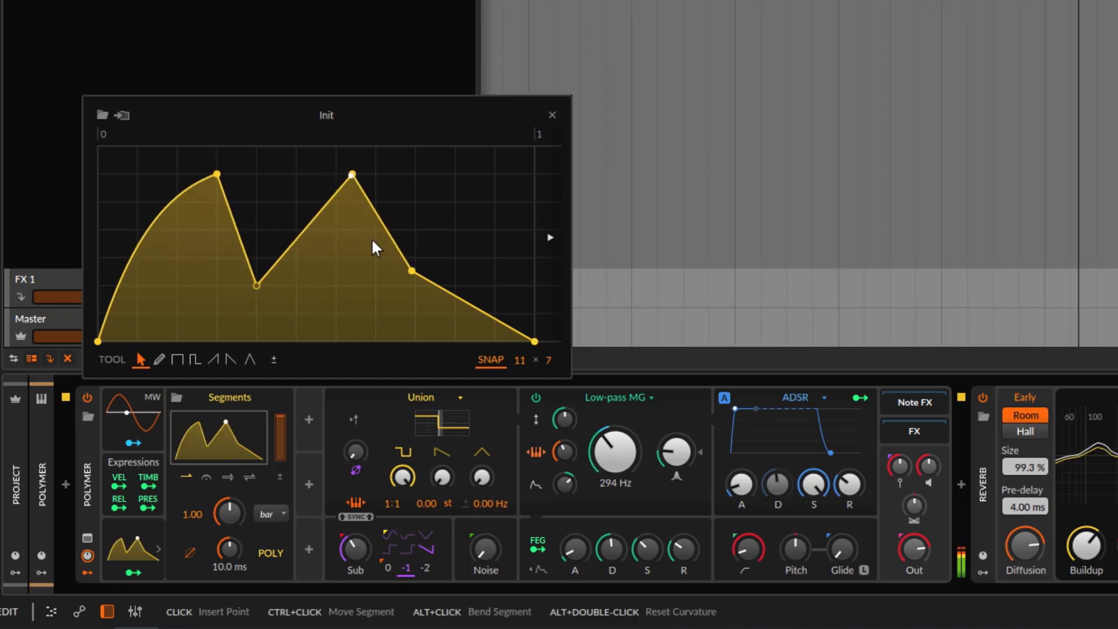
{"action": "left_click_drag", "start_coordinate": [414, 270], "coordinate": [455, 188]}
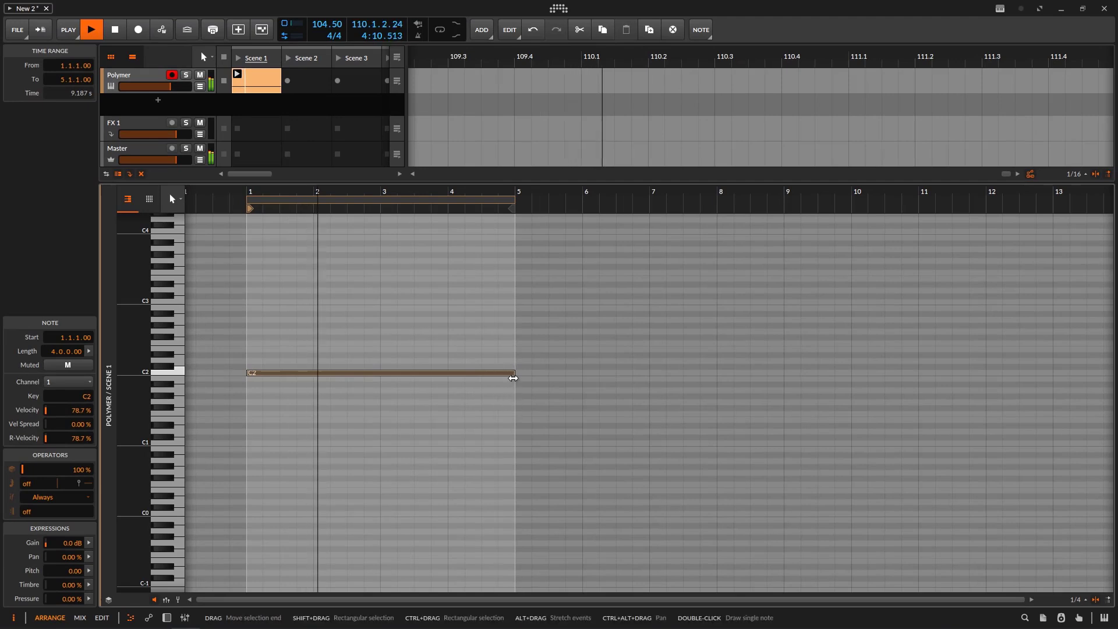
Shorten the C2 note in the Scene 1 clip to end at bar 3, and slide the curve's first peak along the grid
{"action": "left_click_drag", "start_coordinate": [513, 373], "coordinate": [380, 387]}
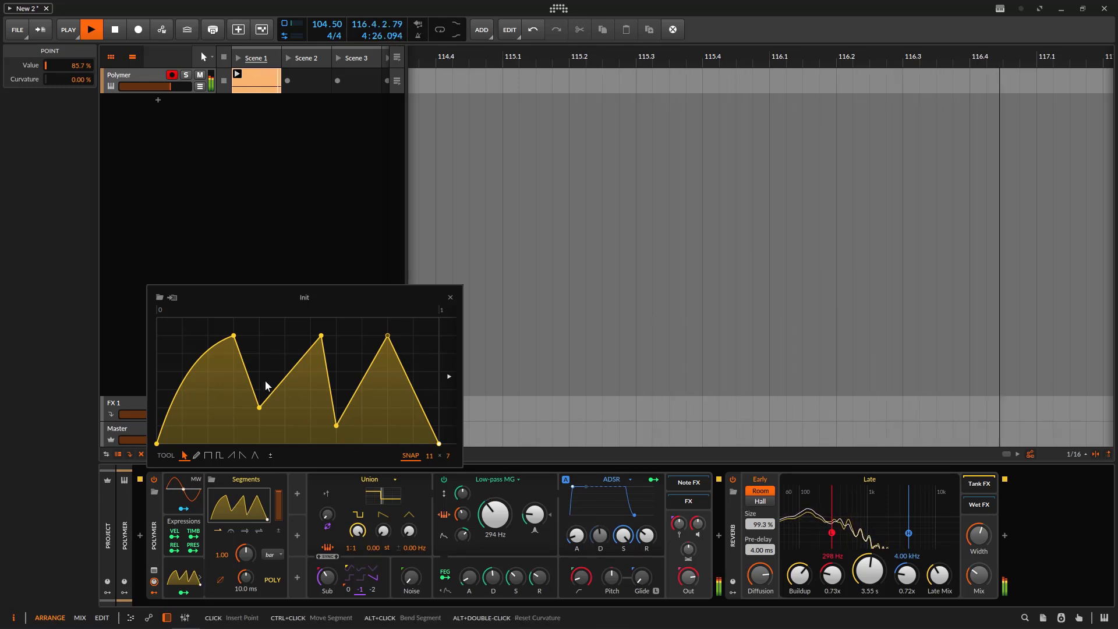
{"action": "mouse_move", "coordinate": [233, 336]}
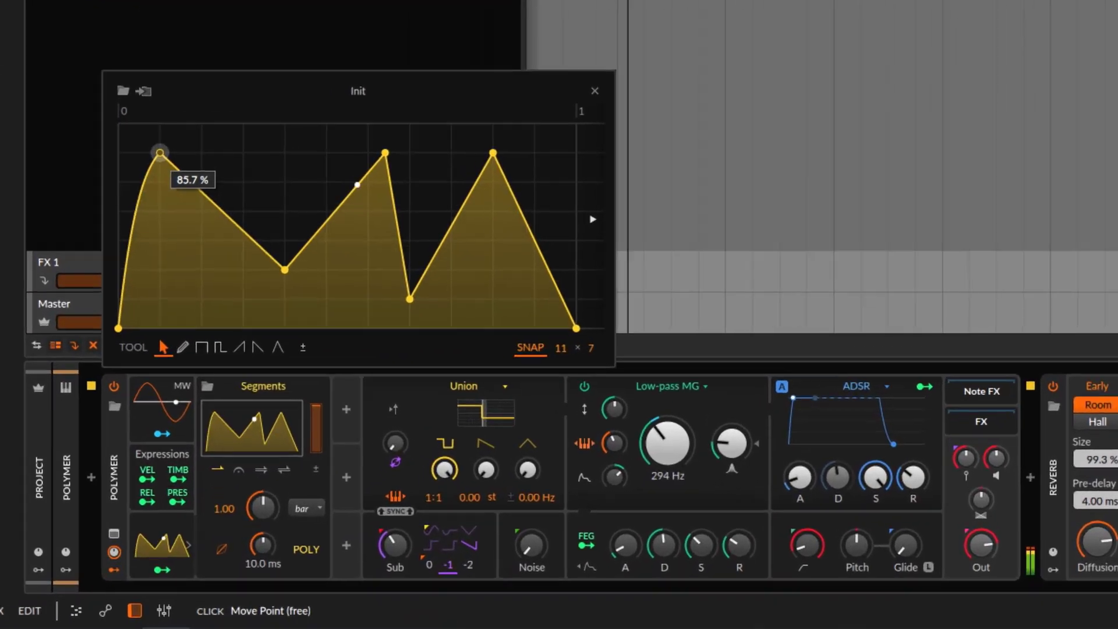
{"action": "left_click_drag", "start_coordinate": [160, 152], "coordinate": [243, 152]}
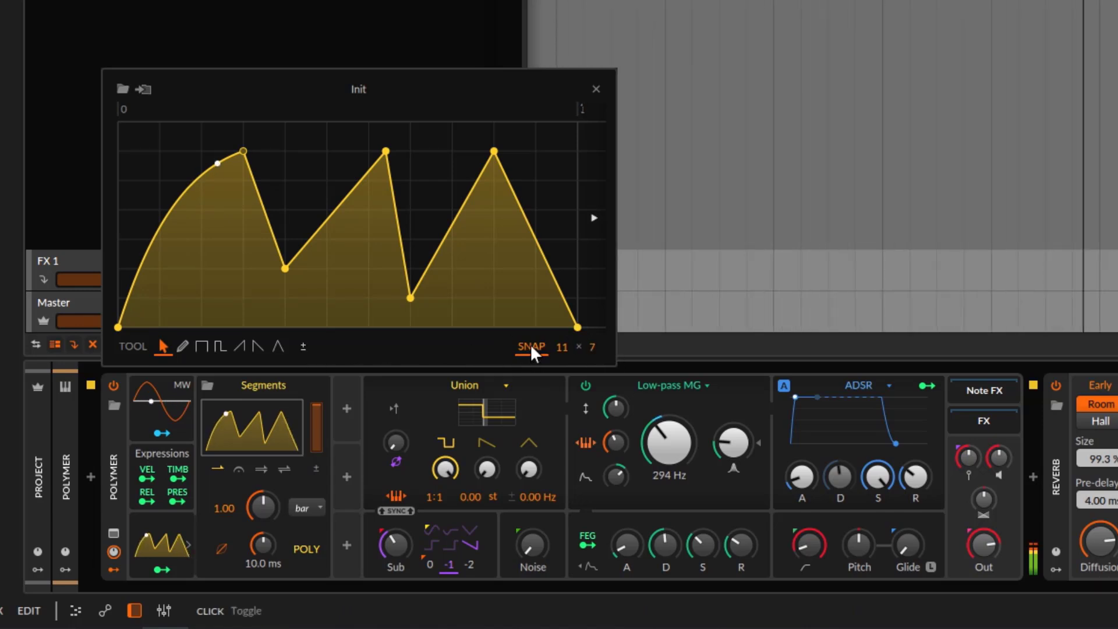
Move the curve's first peak and first valley freely with snapping off, and reposition that peak after re-enabling snapping
{"action": "mouse_move", "coordinate": [242, 152]}
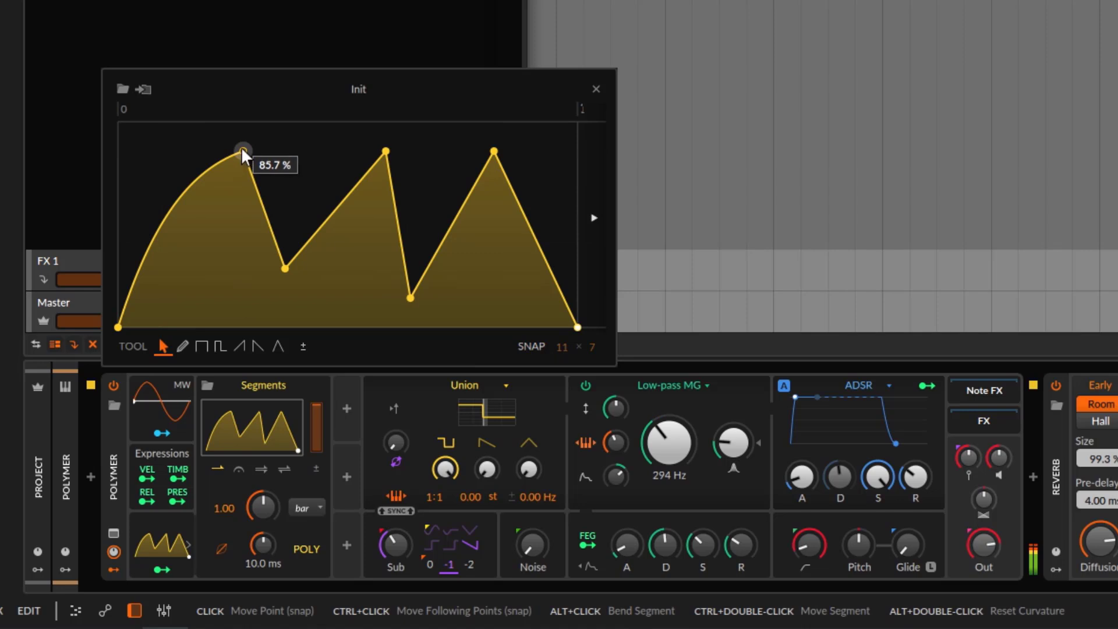
{"action": "left_click_drag", "start_coordinate": [242, 152], "coordinate": [186, 191]}
{"action": "left_click_drag", "start_coordinate": [286, 266], "coordinate": [288, 294]}
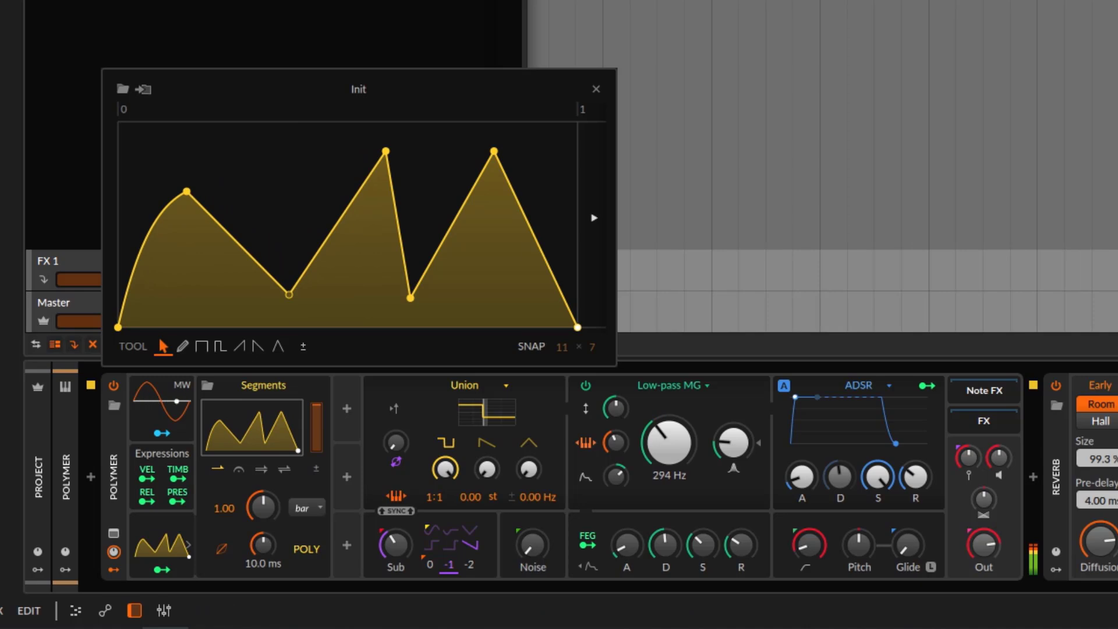
{"action": "left_click", "coordinate": [531, 343]}
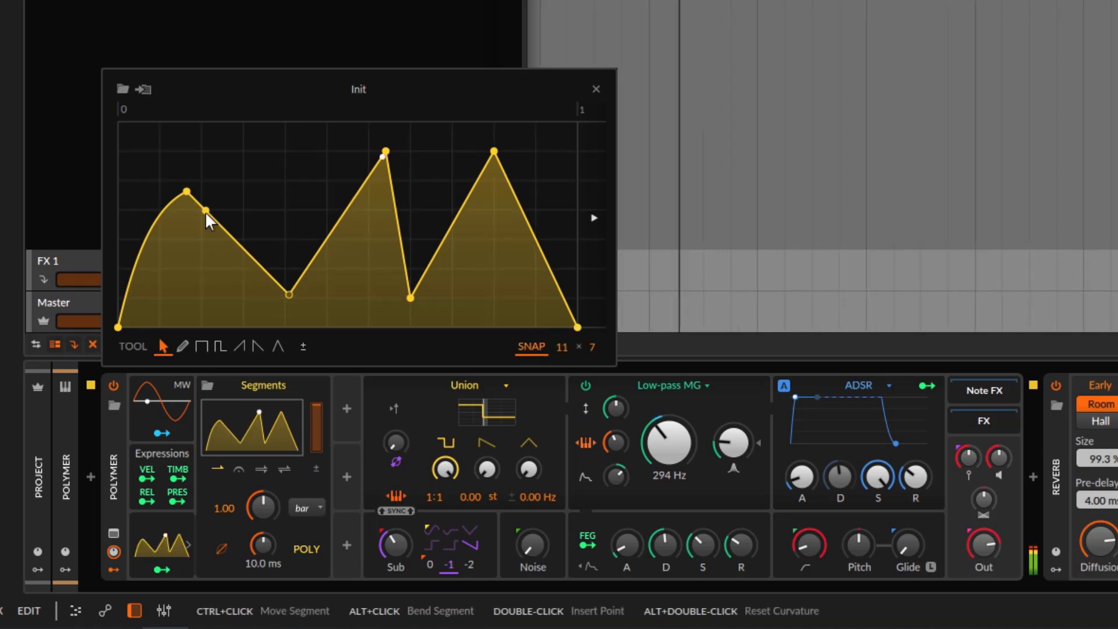
{"action": "left_click_drag", "start_coordinate": [186, 191], "coordinate": [216, 163]}
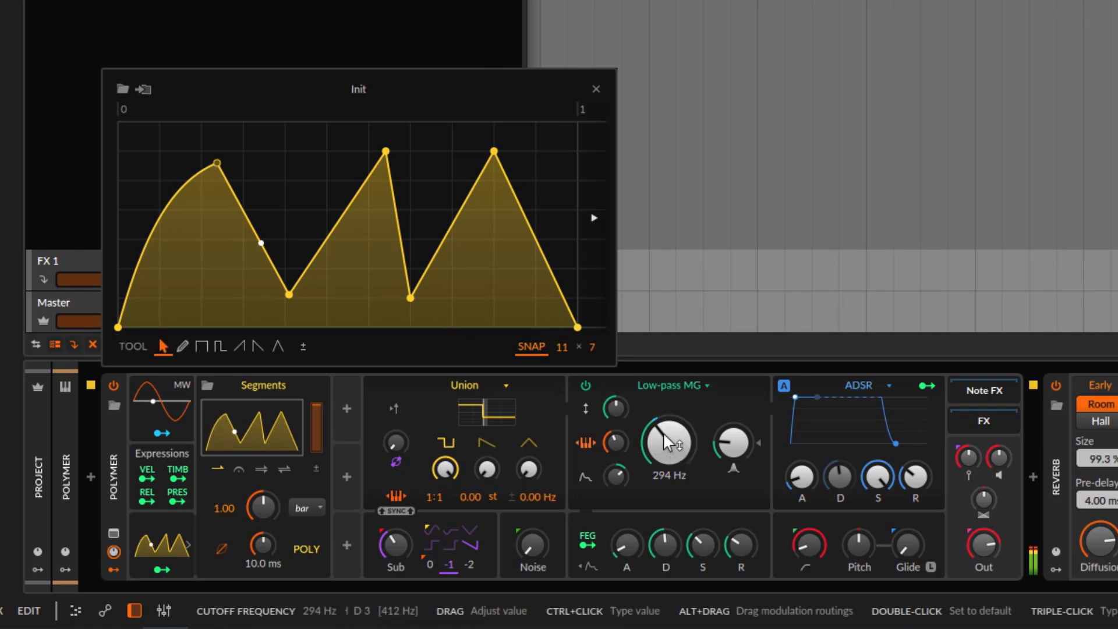
Make the Segments curve bipolar and move its first valley lower and closer to the first peak
{"action": "left_click", "coordinate": [302, 347]}
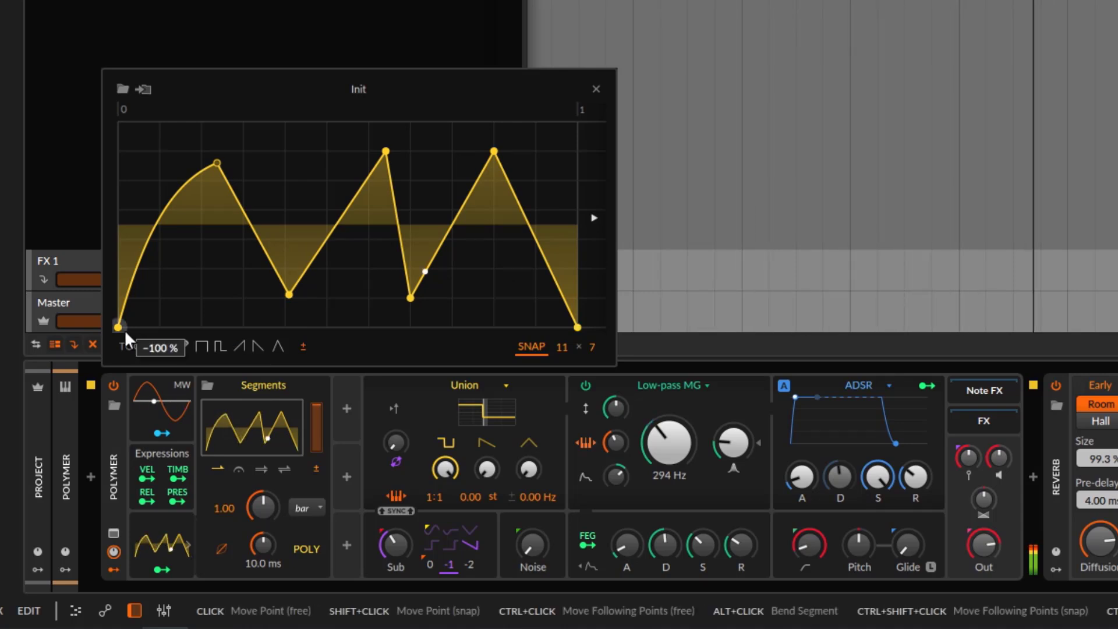
{"action": "mouse_move", "coordinate": [220, 163]}
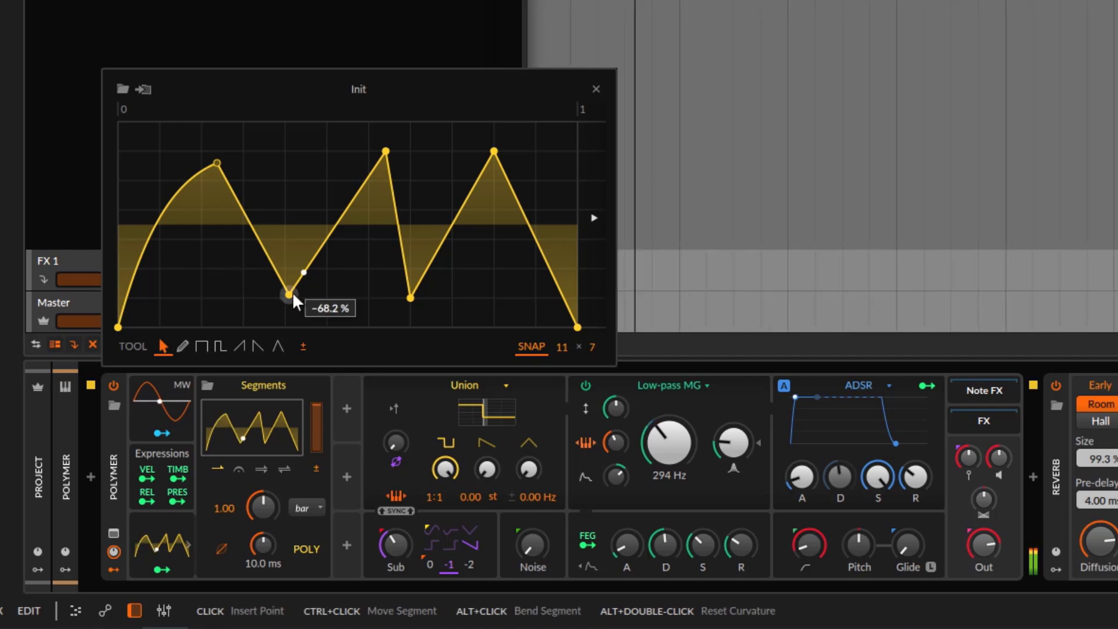
{"action": "left_click_drag", "start_coordinate": [289, 294], "coordinate": [244, 310]}
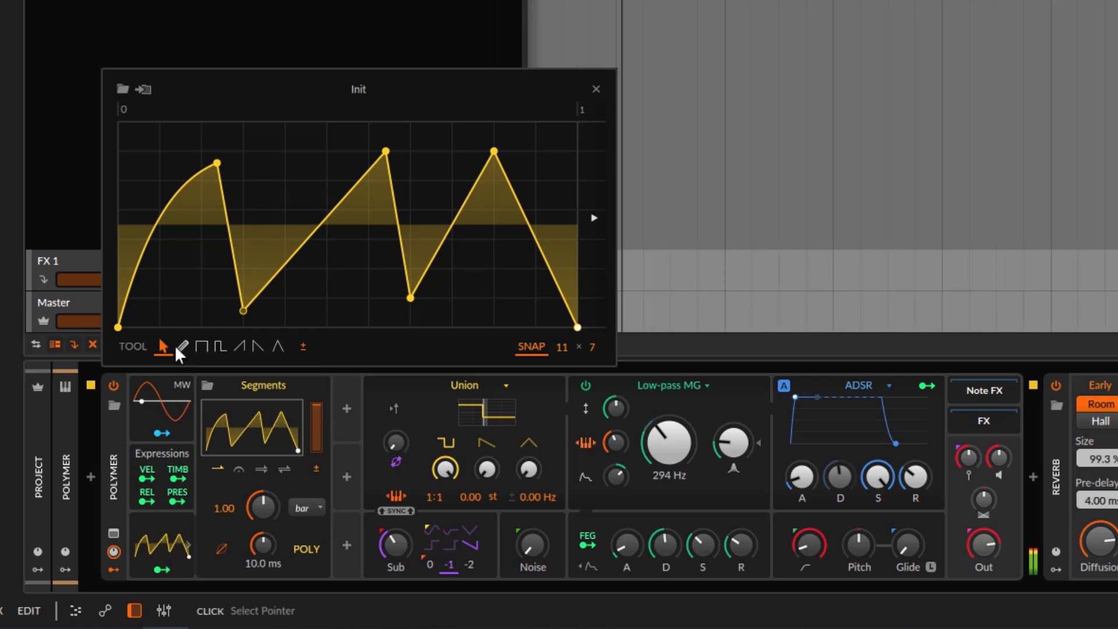
Draw a jagged freehand curve with the Pencil tool, and replace it with grid-wide steps of varying heights using the Step tool
{"action": "left_click", "coordinate": [182, 345]}
{"action": "mouse_move", "coordinate": [136, 319]}
{"action": "left_mouse_down"}
{"action": "mouse_move", "coordinate": [206, 284]}
{"action": "mouse_move", "coordinate": [297, 163]}
{"action": "mouse_move", "coordinate": [337, 257]}
{"action": "mouse_move", "coordinate": [412, 175]}
{"action": "mouse_move", "coordinate": [491, 242]}
{"action": "mouse_move", "coordinate": [544, 148]}
{"action": "mouse_move", "coordinate": [592, 126]}
{"action": "mouse_move", "coordinate": [588, 139]}
{"action": "mouse_move", "coordinate": [389, 136]}
{"action": "mouse_move", "coordinate": [506, 247]}
{"action": "mouse_move", "coordinate": [541, 156]}
{"action": "left_mouse_up"}
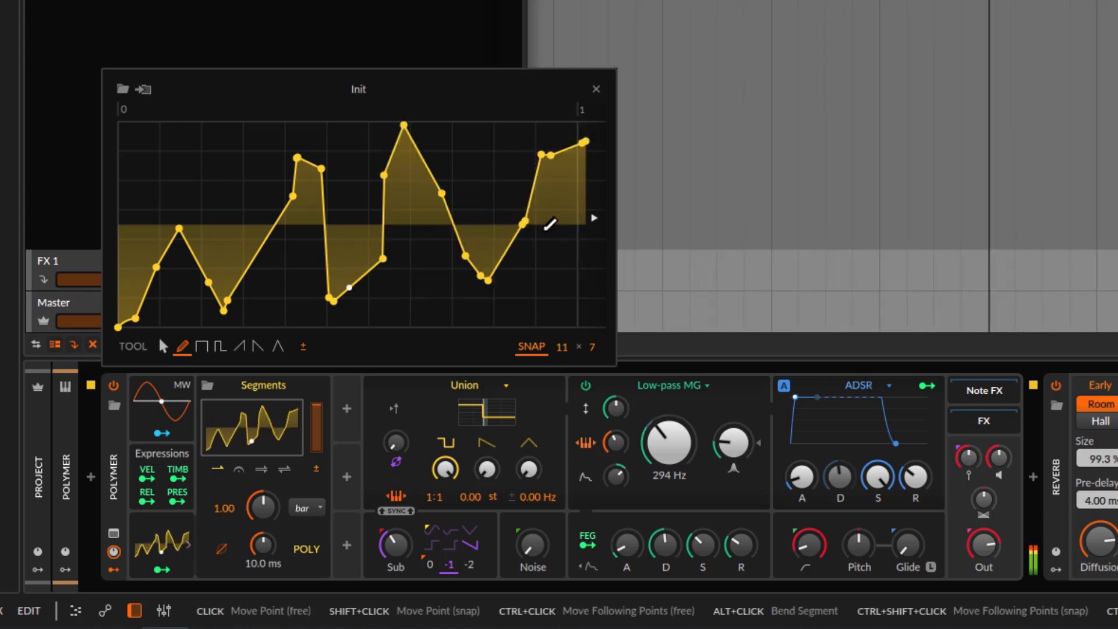
{"action": "left_click", "coordinate": [201, 347]}
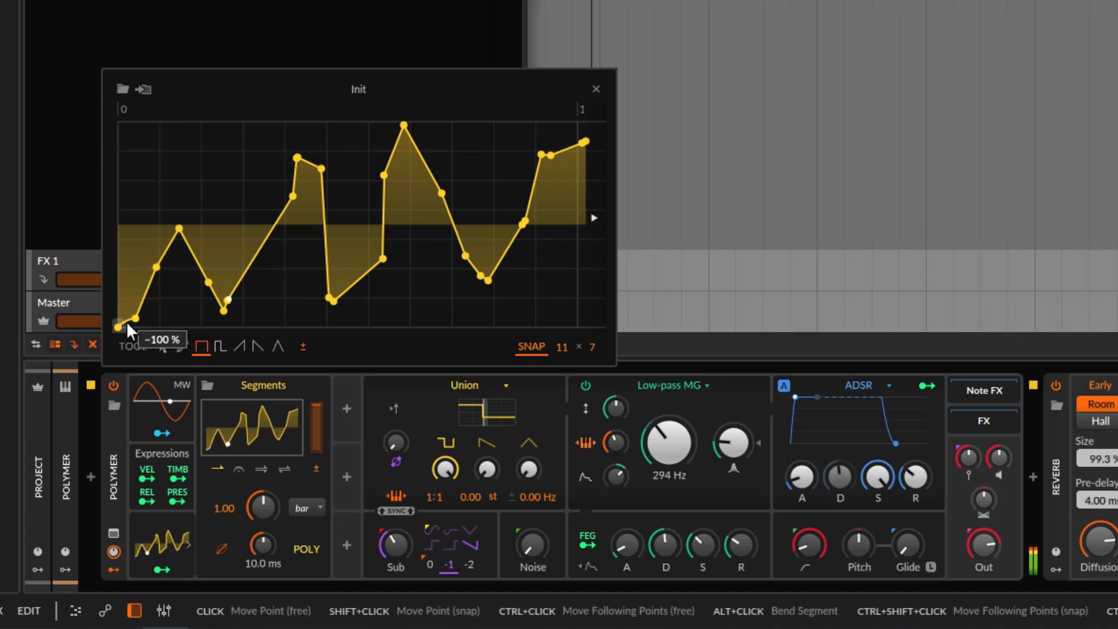
{"action": "left_click_drag", "start_coordinate": [120, 325], "coordinate": [118, 210]}
{"action": "mouse_move", "coordinate": [140, 310]}
{"action": "left_mouse_down"}
{"action": "mouse_move", "coordinate": [160, 309]}
{"action": "mouse_move", "coordinate": [198, 180]}
{"action": "mouse_move", "coordinate": [229, 315]}
{"action": "mouse_move", "coordinate": [276, 180]}
{"action": "mouse_move", "coordinate": [317, 240]}
{"action": "mouse_move", "coordinate": [385, 140]}
{"action": "mouse_move", "coordinate": [415, 317]}
{"action": "mouse_move", "coordinate": [492, 138]}
{"action": "mouse_move", "coordinate": [588, 297]}
{"action": "left_mouse_up"}
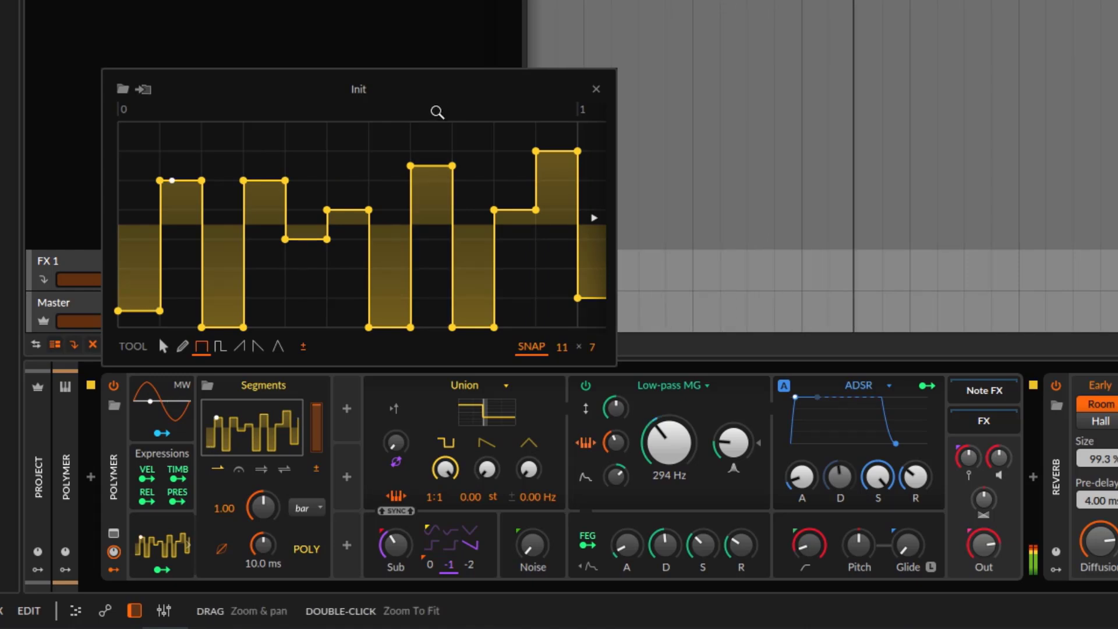
Raise the fifth step to 100 %, extend the step pattern to 2 on the timeline and raise its last step
{"action": "double_click", "coordinate": [436, 112]}
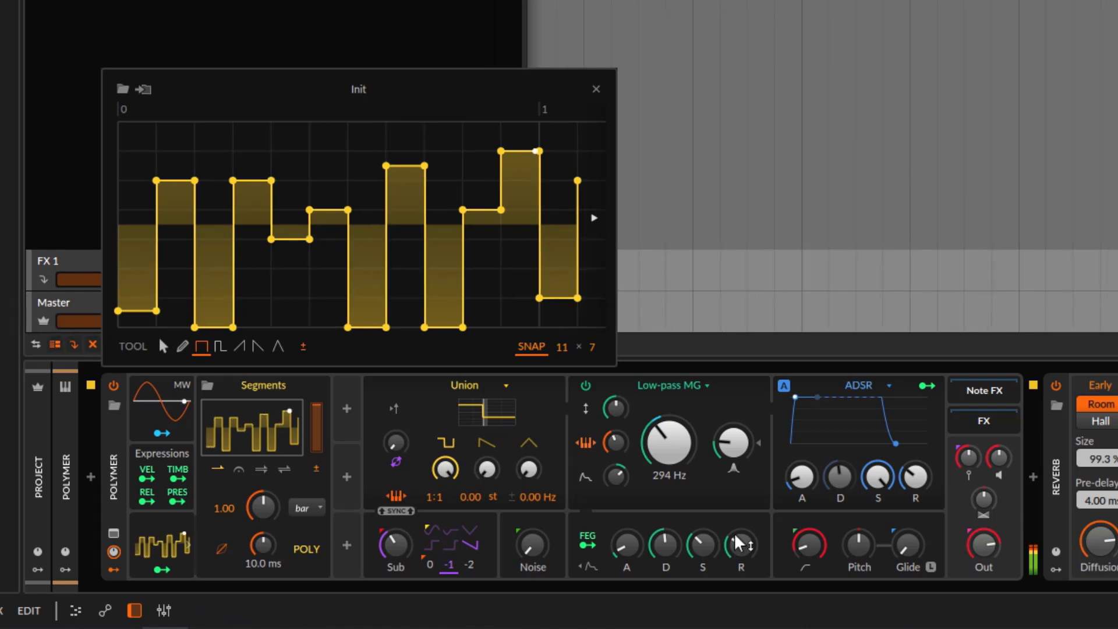
{"action": "left_click_drag", "start_coordinate": [292, 186], "coordinate": [277, 127]}
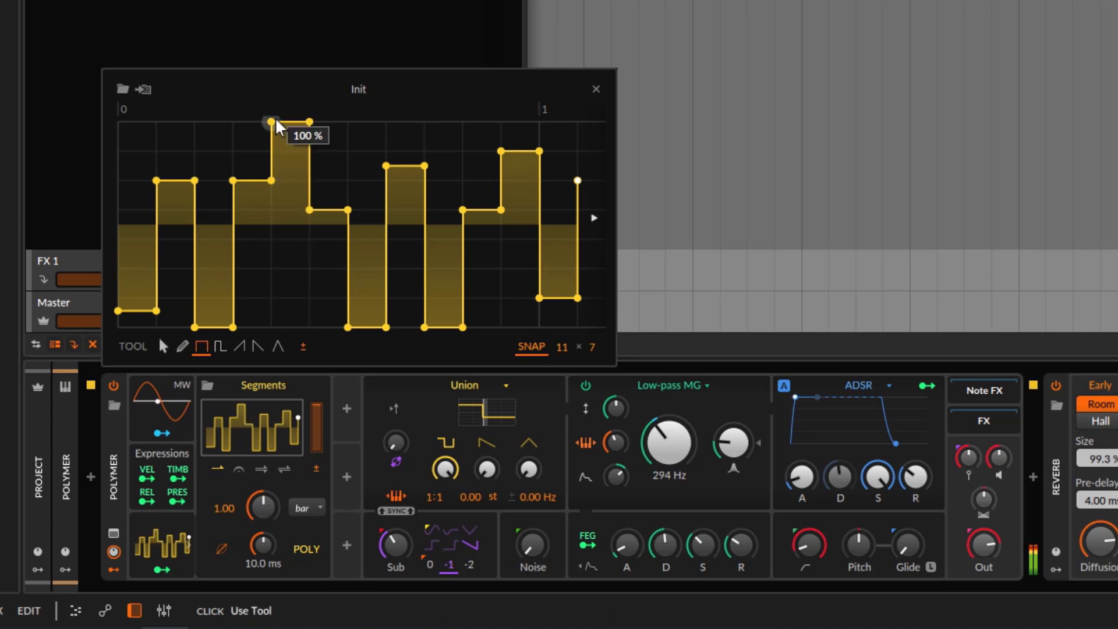
{"action": "mouse_move", "coordinate": [250, 162]}
{"action": "left_mouse_down"}
{"action": "mouse_move", "coordinate": [256, 134]}
{"action": "mouse_move", "coordinate": [312, 125]}
{"action": "mouse_move", "coordinate": [231, 125]}
{"action": "mouse_move", "coordinate": [292, 120]}
{"action": "left_mouse_up"}
{"action": "mouse_move", "coordinate": [332, 290]}
{"action": "left_mouse_down"}
{"action": "mouse_move", "coordinate": [384, 226]}
{"action": "mouse_move", "coordinate": [397, 159]}
{"action": "mouse_move", "coordinate": [389, 204]}
{"action": "mouse_move", "coordinate": [449, 326]}
{"action": "mouse_move", "coordinate": [443, 350]}
{"action": "mouse_move", "coordinate": [390, 294]}
{"action": "mouse_move", "coordinate": [423, 158]}
{"action": "mouse_move", "coordinate": [421, 211]}
{"action": "mouse_move", "coordinate": [470, 167]}
{"action": "mouse_move", "coordinate": [500, 299]}
{"action": "left_mouse_up"}
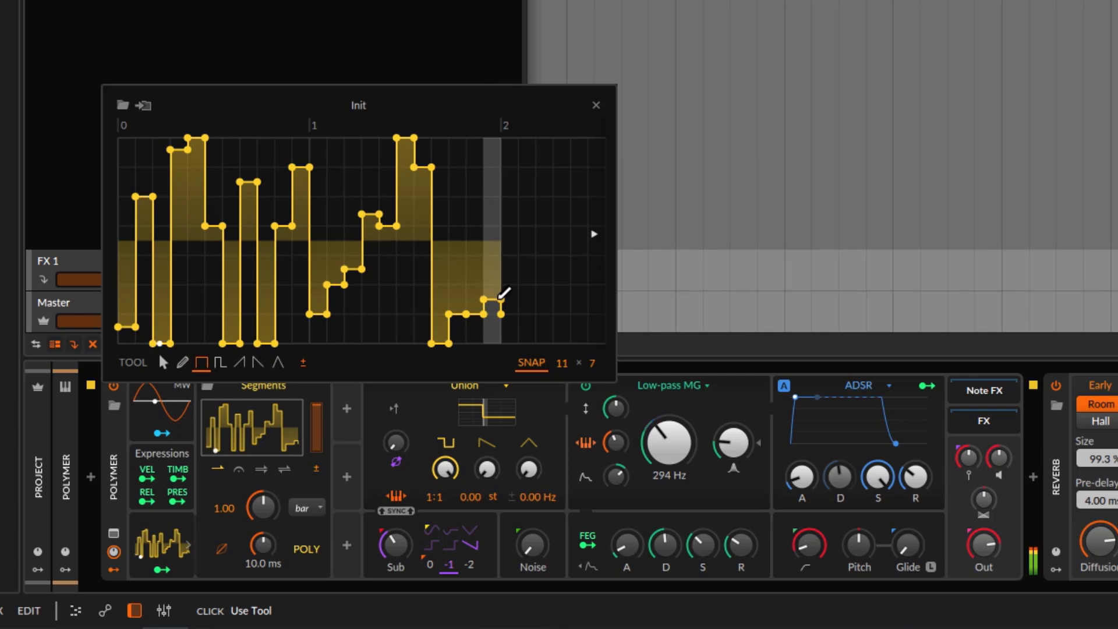
{"action": "left_click_drag", "start_coordinate": [492, 163], "coordinate": [492, 165]}
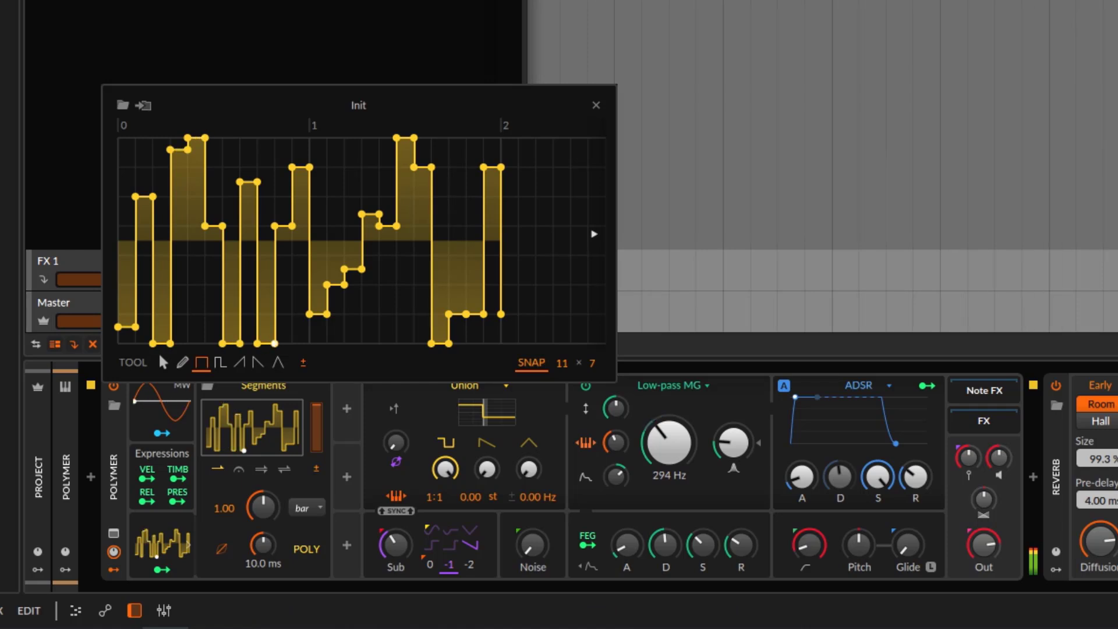
Replace the step pattern with pulses of varying heights across the whole curve using the Pulse tool
{"action": "left_click_drag", "start_coordinate": [287, 131], "coordinate": [287, 124]}
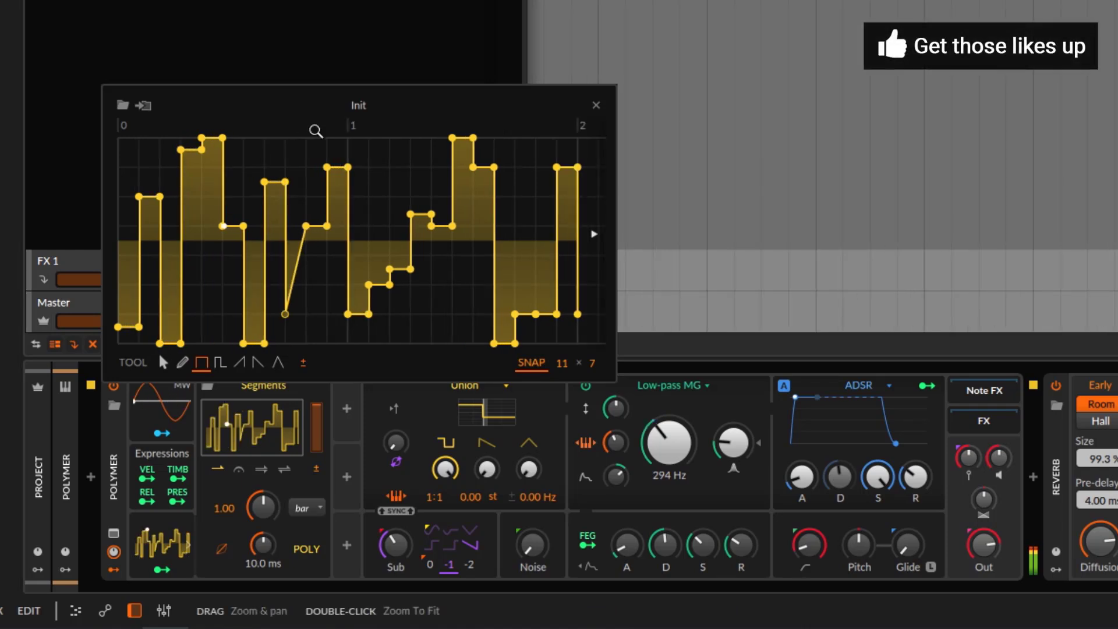
{"action": "left_click", "coordinate": [218, 359]}
{"action": "mouse_move", "coordinate": [141, 323]}
{"action": "left_mouse_down"}
{"action": "mouse_move", "coordinate": [183, 275]}
{"action": "mouse_move", "coordinate": [232, 296]}
{"action": "mouse_move", "coordinate": [278, 288]}
{"action": "mouse_move", "coordinate": [382, 164]}
{"action": "mouse_move", "coordinate": [390, 329]}
{"action": "mouse_move", "coordinate": [505, 185]}
{"action": "mouse_move", "coordinate": [540, 304]}
{"action": "mouse_move", "coordinate": [570, 215]}
{"action": "mouse_move", "coordinate": [308, 188]}
{"action": "mouse_move", "coordinate": [292, 159]}
{"action": "mouse_move", "coordinate": [225, 243]}
{"action": "mouse_move", "coordinate": [215, 200]}
{"action": "mouse_move", "coordinate": [291, 344]}
{"action": "left_mouse_up"}
Overwrite the curve with a rising series of ramps using the Ramp tool, and redraw it as falling saws using the Saw tool
{"action": "left_click", "coordinate": [239, 362]}
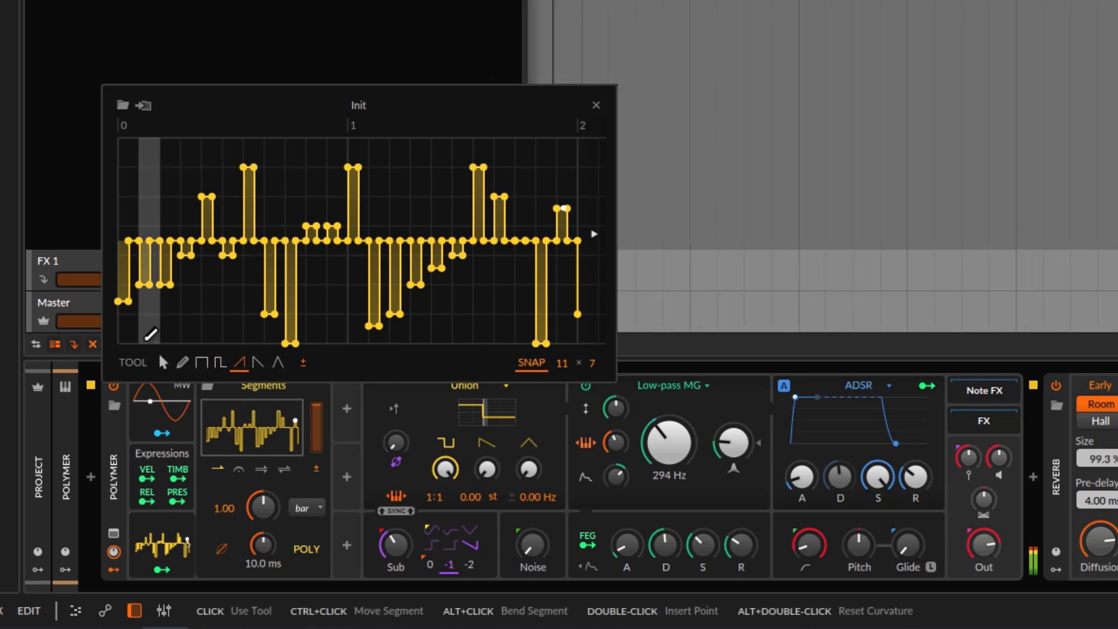
{"action": "mouse_move", "coordinate": [150, 324]}
{"action": "left_mouse_down"}
{"action": "mouse_move", "coordinate": [381, 222]}
{"action": "mouse_move", "coordinate": [536, 169]}
{"action": "mouse_move", "coordinate": [578, 130]}
{"action": "left_mouse_up"}
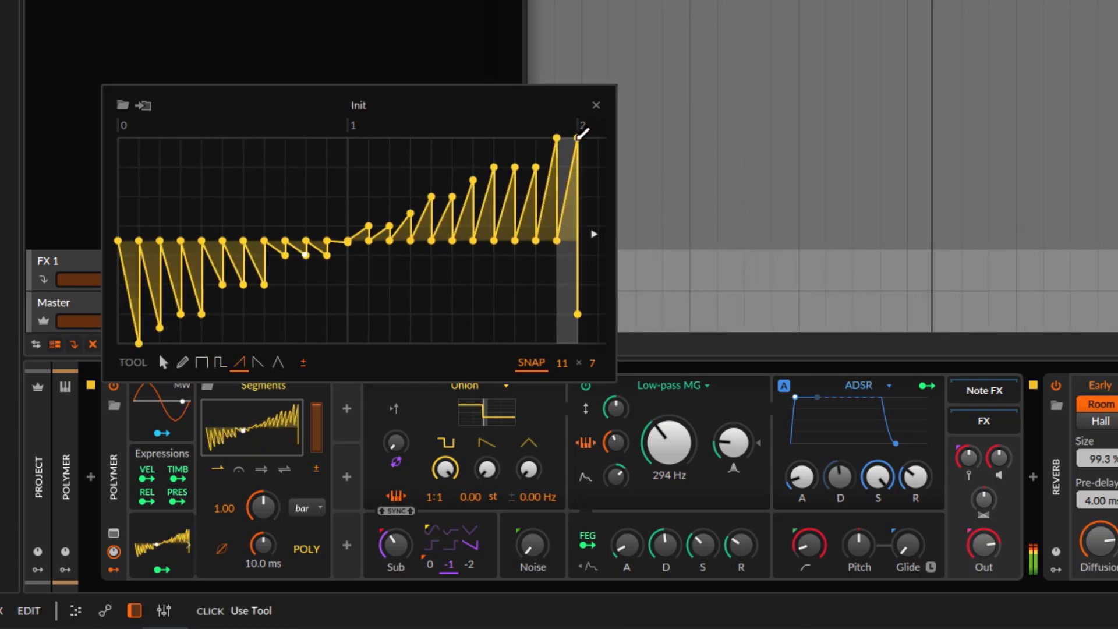
{"action": "left_click", "coordinate": [258, 363]}
{"action": "mouse_move", "coordinate": [119, 168]}
{"action": "left_mouse_down"}
{"action": "mouse_move", "coordinate": [142, 162]}
{"action": "mouse_move", "coordinate": [244, 220]}
{"action": "mouse_move", "coordinate": [425, 291]}
{"action": "mouse_move", "coordinate": [516, 254]}
{"action": "mouse_move", "coordinate": [568, 169]}
{"action": "mouse_move", "coordinate": [546, 210]}
{"action": "left_mouse_up"}
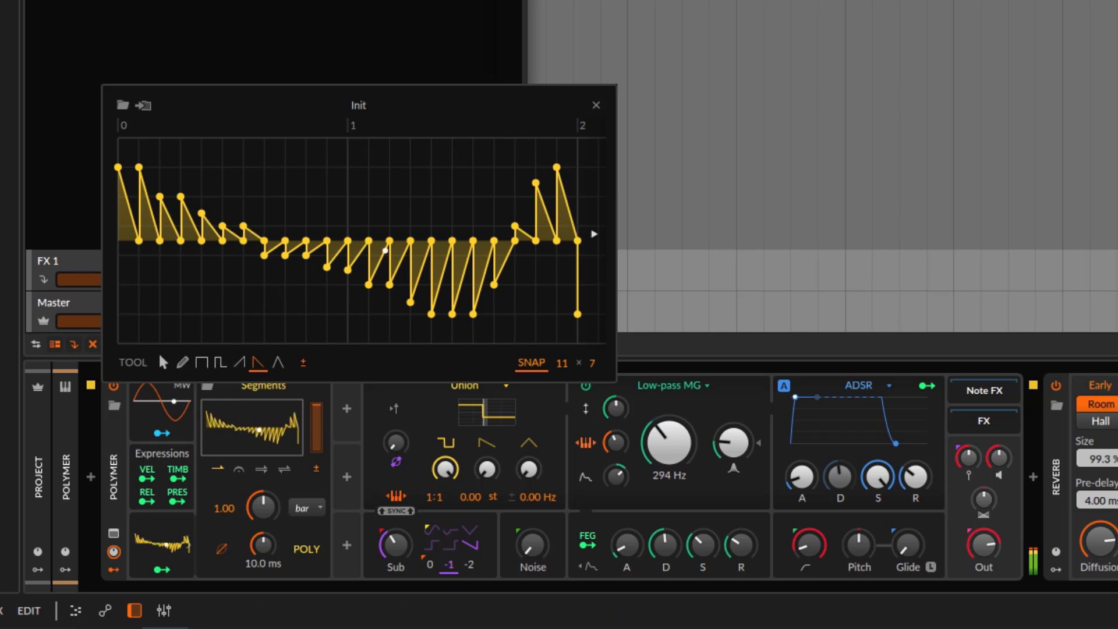
Reset the curve to its default shape and fit the whole curve in the editor
{"action": "right_click", "coordinate": [316, 194]}
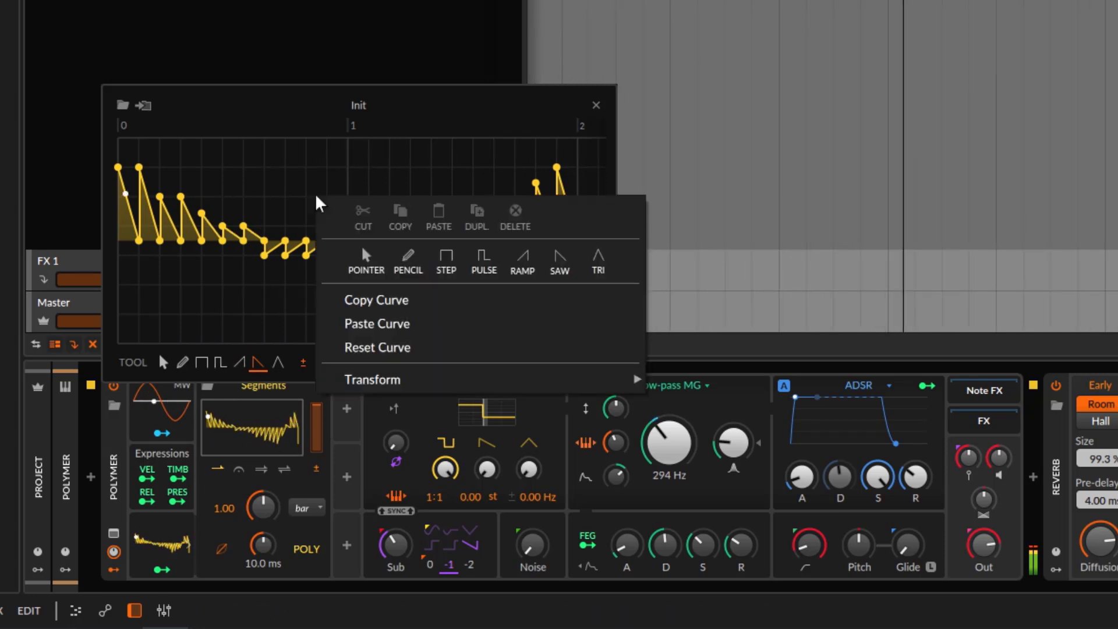
{"action": "left_click", "coordinate": [381, 347]}
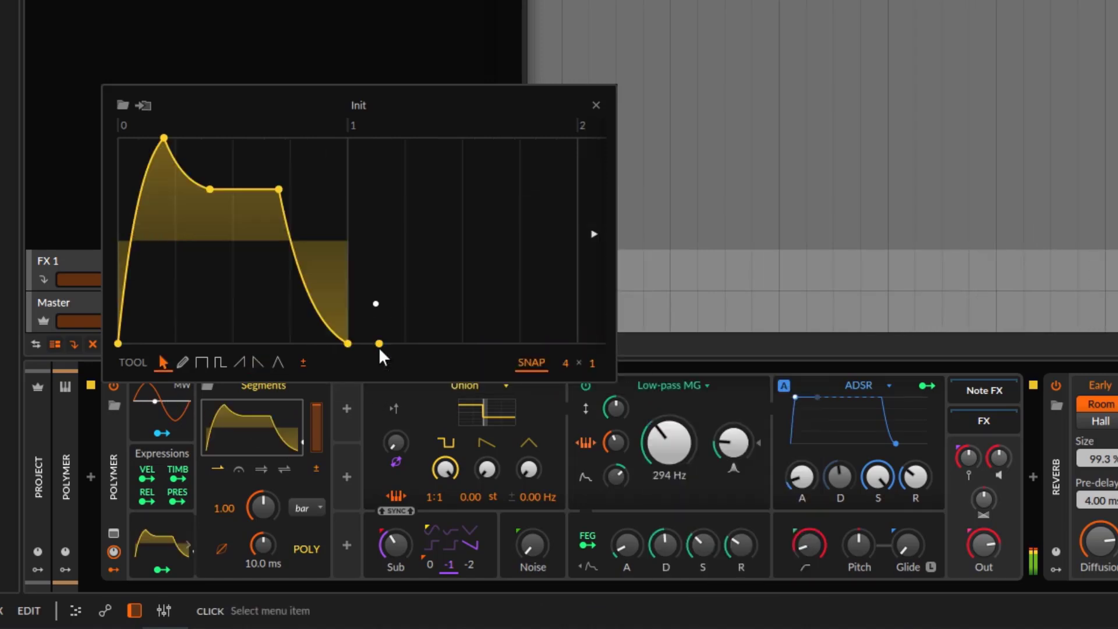
{"action": "double_click", "coordinate": [213, 132]}
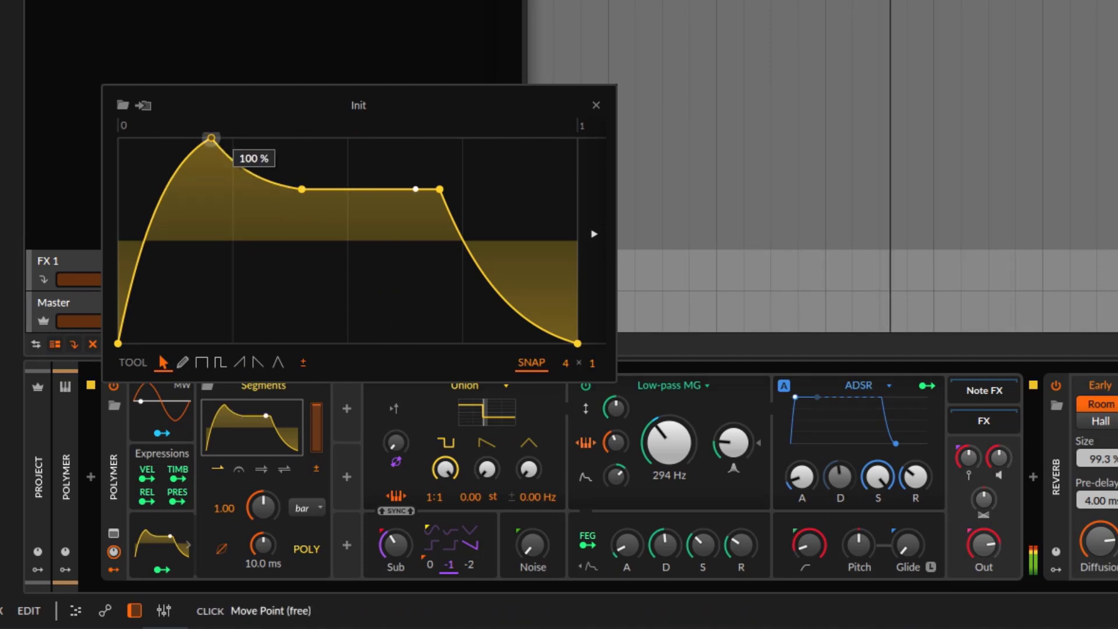
Move the second inner point to mid-timeline at about 6.45 %, and place the first peak at 66.7 % on a 13 × 6 snap grid
{"action": "left_click_drag", "start_coordinate": [209, 139], "coordinate": [373, 140]}
{"action": "left_click_drag", "start_coordinate": [307, 190], "coordinate": [347, 233]}
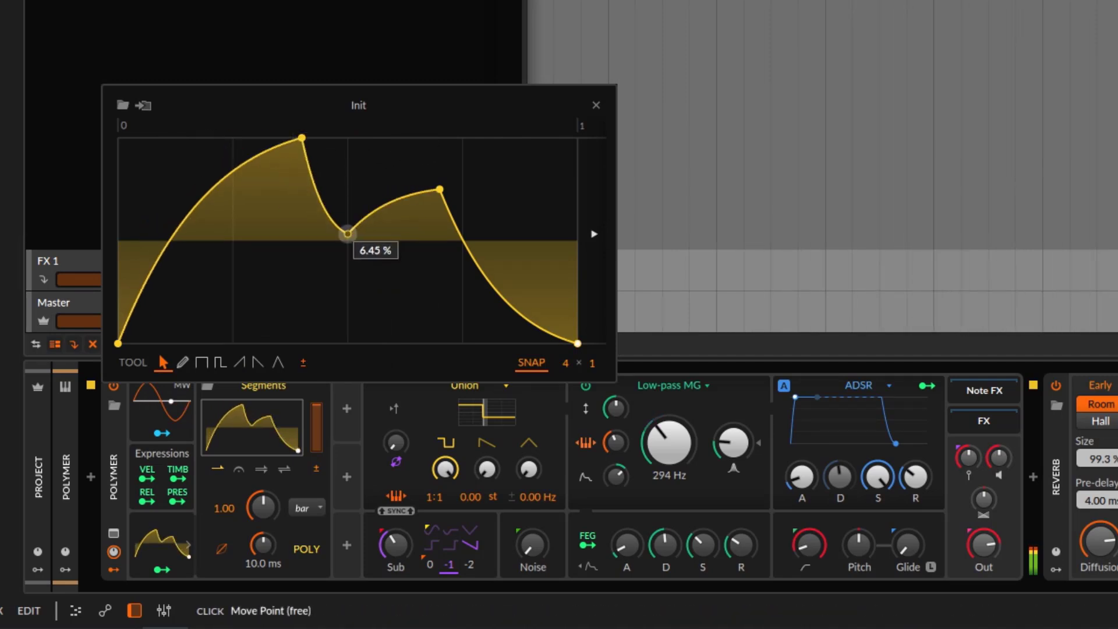
{"action": "left_click_drag", "start_coordinate": [302, 138], "coordinate": [259, 171]}
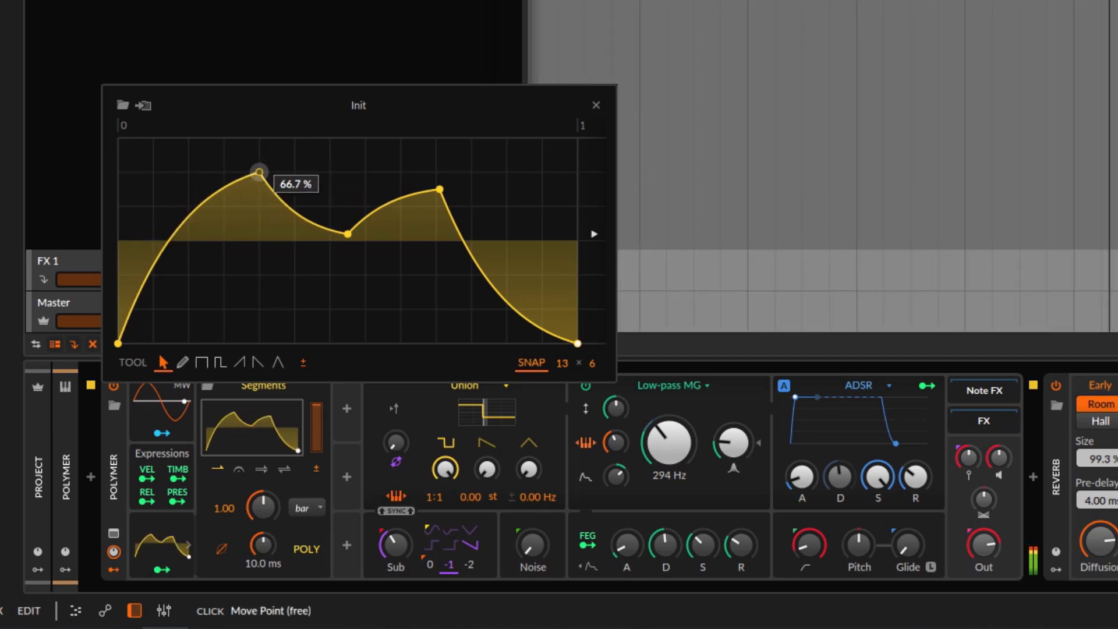
Toggle snapping off and on, then move the first peak one grid column earlier and lower the valley onto a grid point below zero
{"action": "left_click", "coordinate": [531, 362]}
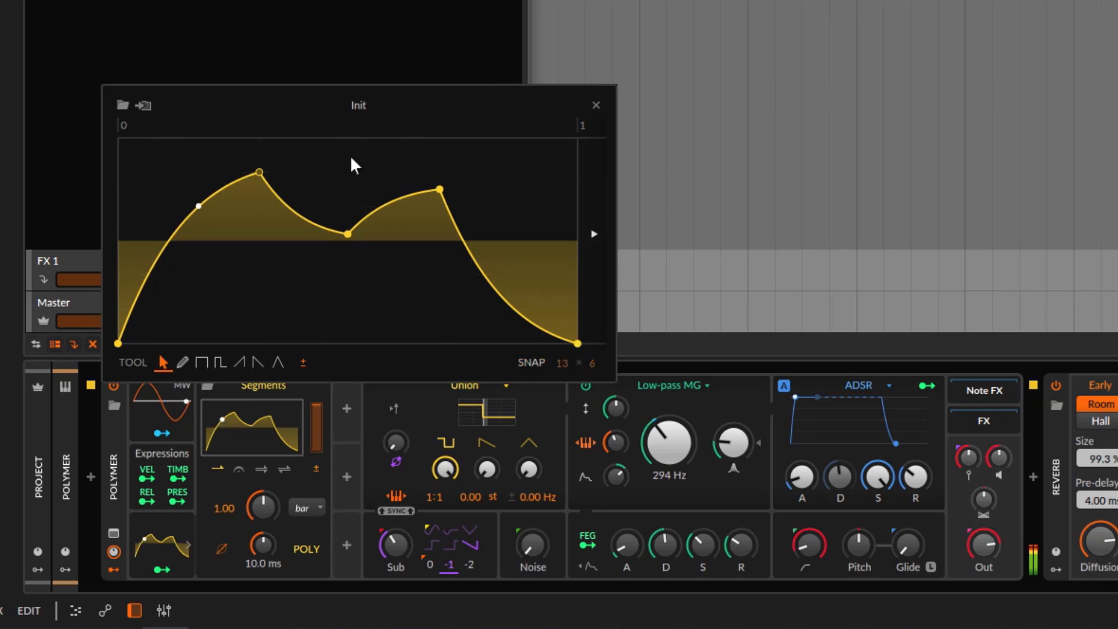
{"action": "left_click", "coordinate": [531, 362]}
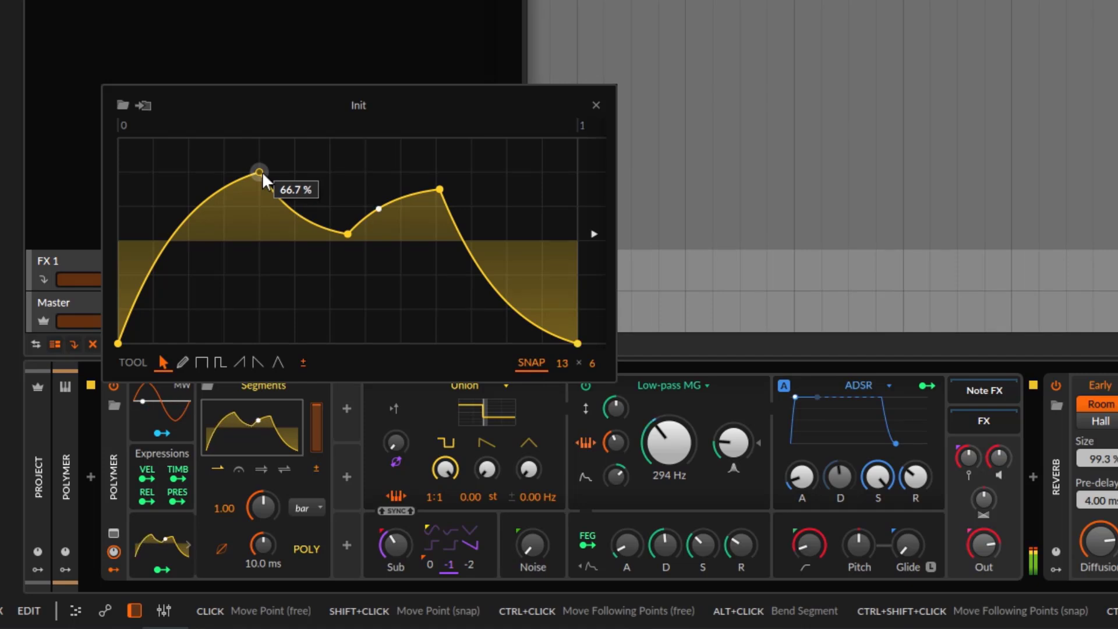
{"action": "left_click_drag", "start_coordinate": [259, 173], "coordinate": [223, 172]}
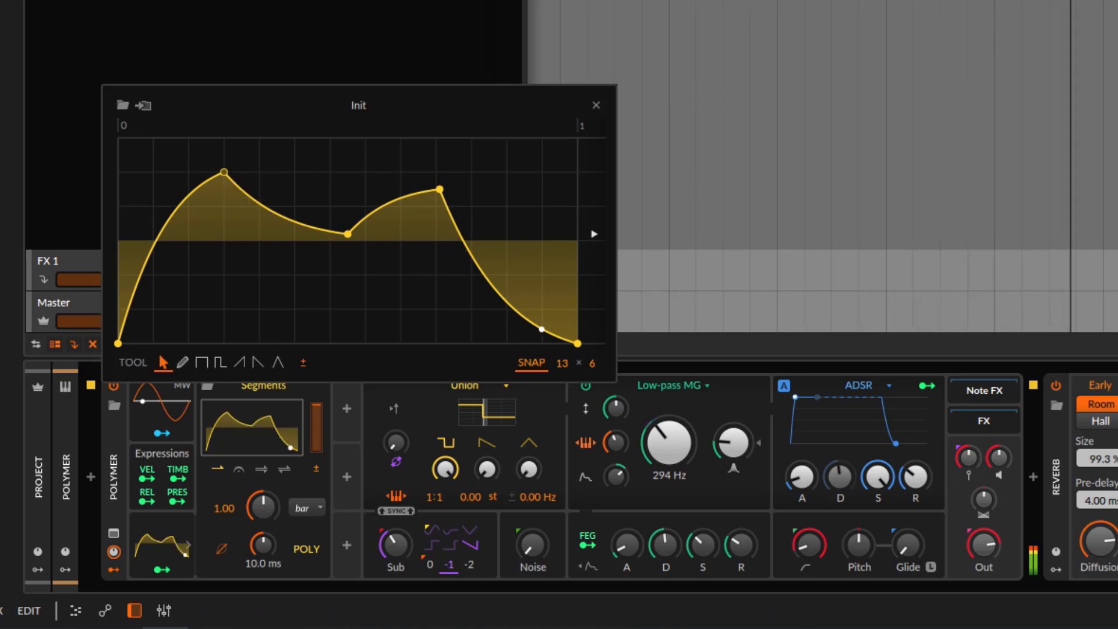
{"action": "left_click_drag", "start_coordinate": [348, 234], "coordinate": [365, 274]}
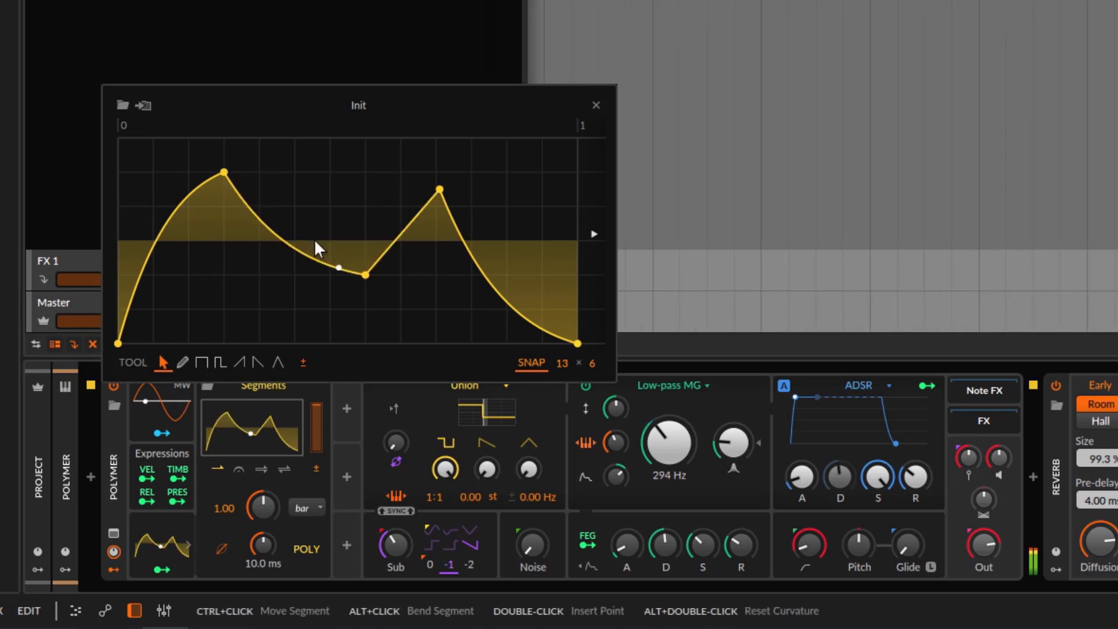
Move the first peak one grid column later at the same height
{"action": "mouse_move", "coordinate": [223, 173]}
{"action": "left_mouse_down"}
{"action": "mouse_move", "coordinate": [243, 172]}
{"action": "mouse_move", "coordinate": [175, 169]}
{"action": "mouse_move", "coordinate": [153, 187]}
{"action": "mouse_move", "coordinate": [259, 175]}
{"action": "mouse_move", "coordinate": [186, 187]}
{"action": "mouse_move", "coordinate": [221, 171]}
{"action": "mouse_move", "coordinate": [295, 172]}
{"action": "mouse_move", "coordinate": [182, 183]}
{"action": "mouse_move", "coordinate": [188, 172]}
{"action": "mouse_move", "coordinate": [260, 173]}
{"action": "mouse_move", "coordinate": [224, 172]}
{"action": "left_mouse_up"}
{"action": "mouse_move", "coordinate": [225, 171]}
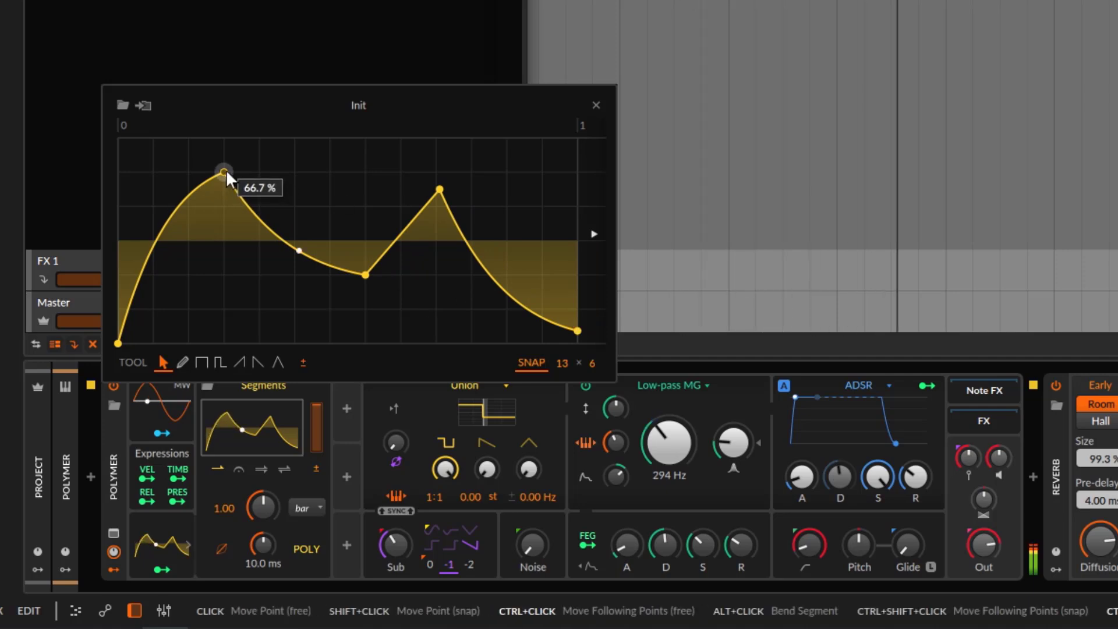
{"action": "key", "text": "ctrl"}
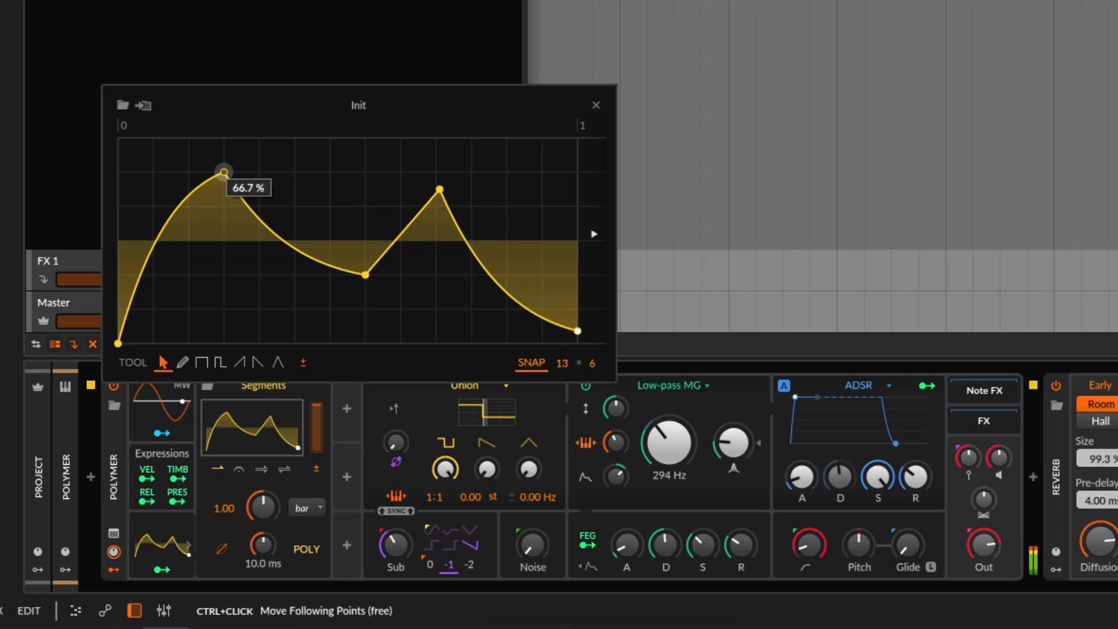
{"action": "left_click_drag", "start_coordinate": [208, 192], "coordinate": [258, 172]}
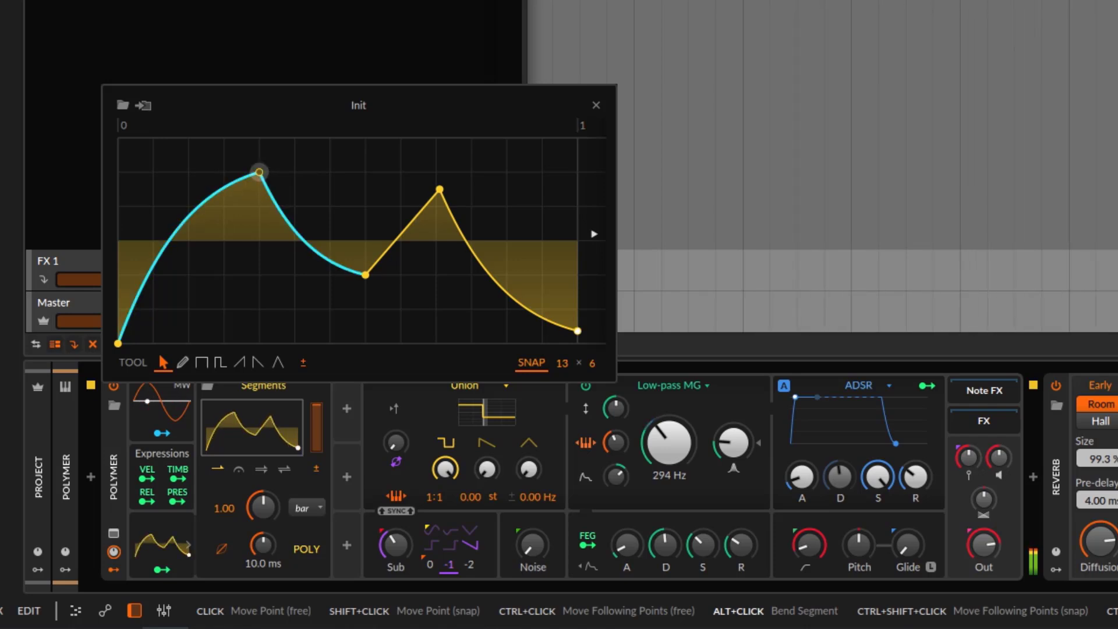
Bend all four segments, giving the first rise a late steep climb and flattening the ends of the other three
{"action": "left_click_drag", "start_coordinate": [259, 172], "coordinate": [274, 212], "text": "alt"}
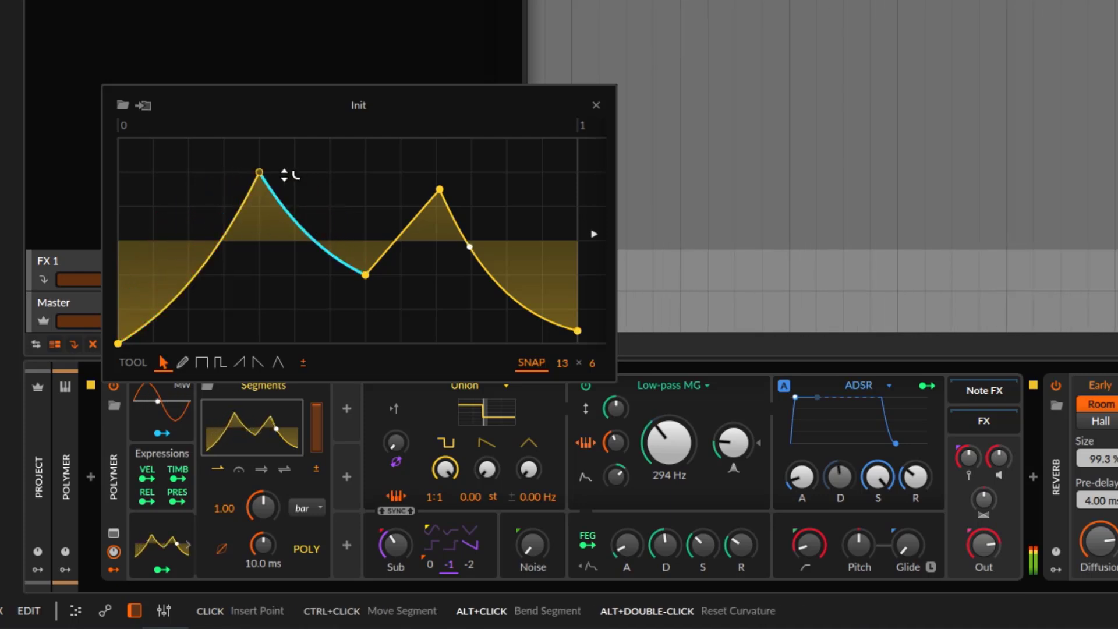
{"action": "mouse_move", "coordinate": [259, 171]}
{"action": "left_mouse_down", "text": "alt"}
{"action": "mouse_move", "coordinate": [259, 190]}
{"action": "mouse_move", "coordinate": [259, 151]}
{"action": "mouse_move", "coordinate": [259, 201]}
{"action": "mouse_move", "coordinate": [259, 154]}
{"action": "mouse_move", "coordinate": [259, 186]}
{"action": "left_mouse_up", "text": "alt"}
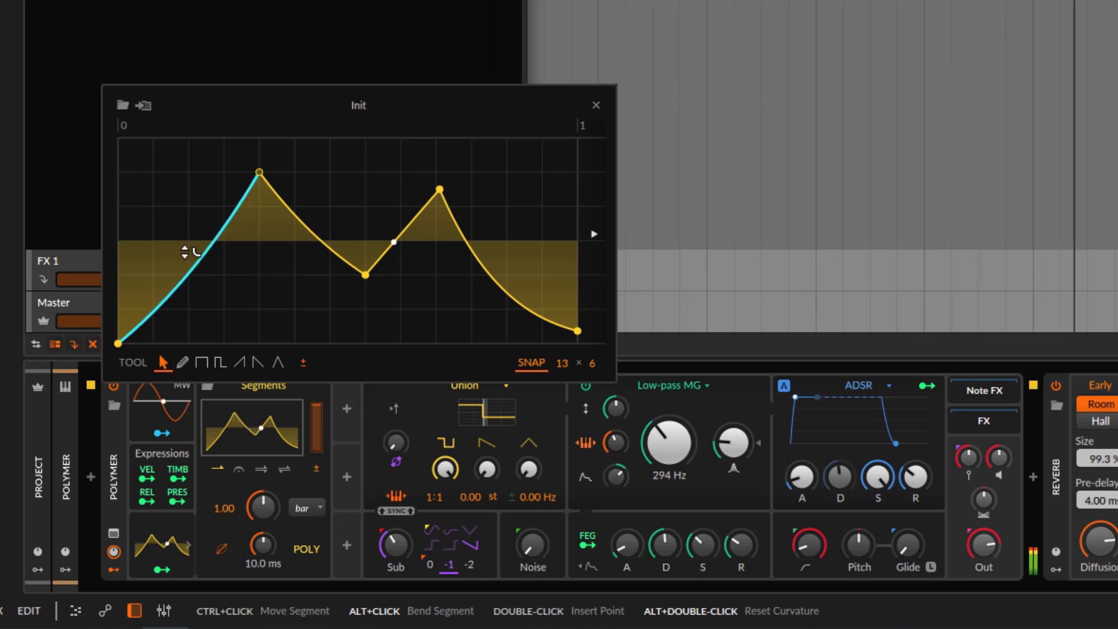
{"action": "left_click_drag", "start_coordinate": [184, 252], "coordinate": [184, 209]}
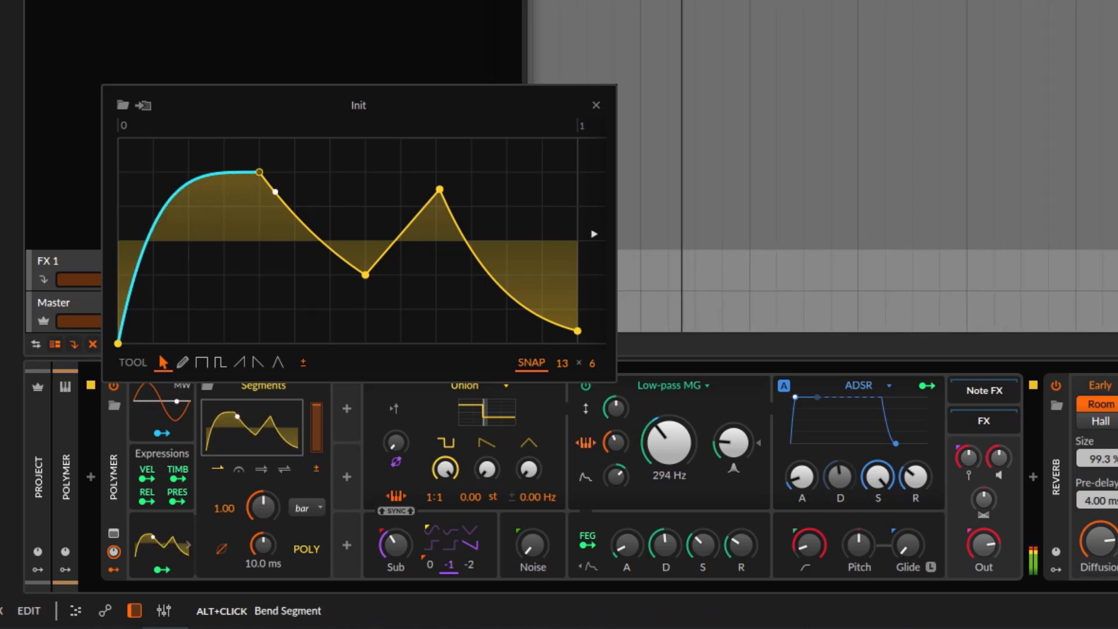
{"action": "left_click_drag", "start_coordinate": [185, 188], "coordinate": [184, 334]}
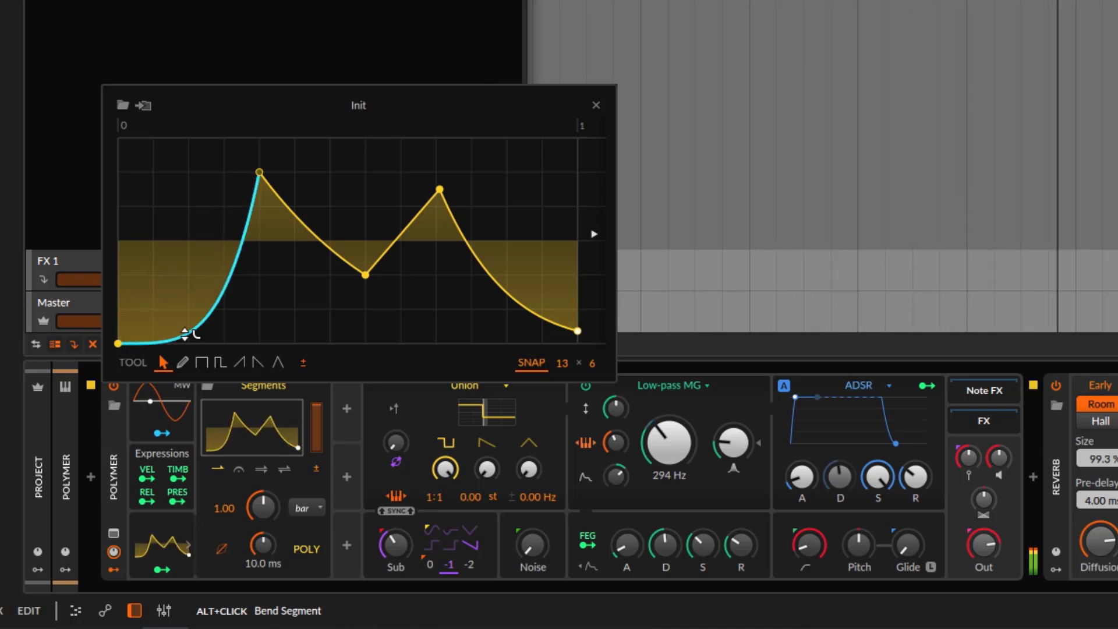
{"action": "left_click_drag", "start_coordinate": [342, 210], "coordinate": [342, 256]}
{"action": "left_click_drag", "start_coordinate": [379, 200], "coordinate": [378, 139]}
{"action": "left_click_drag", "start_coordinate": [499, 280], "coordinate": [499, 315]}
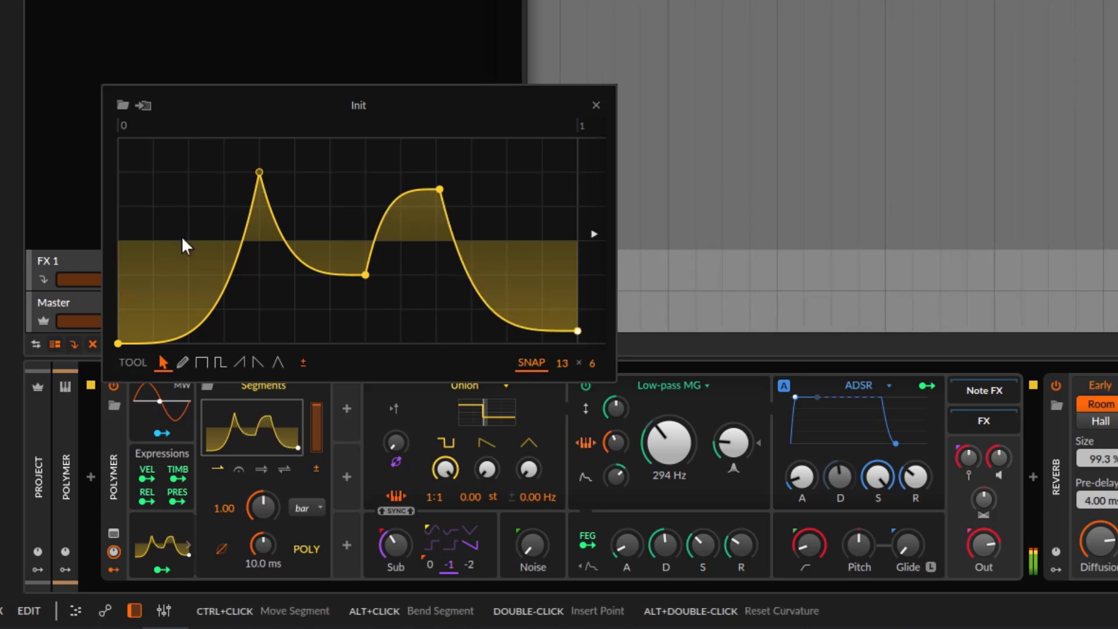
Reset the curvature of all four segments to straight lines
{"action": "double_click", "coordinate": [221, 305], "text": "alt"}
{"action": "double_click", "coordinate": [303, 259], "text": "alt"}
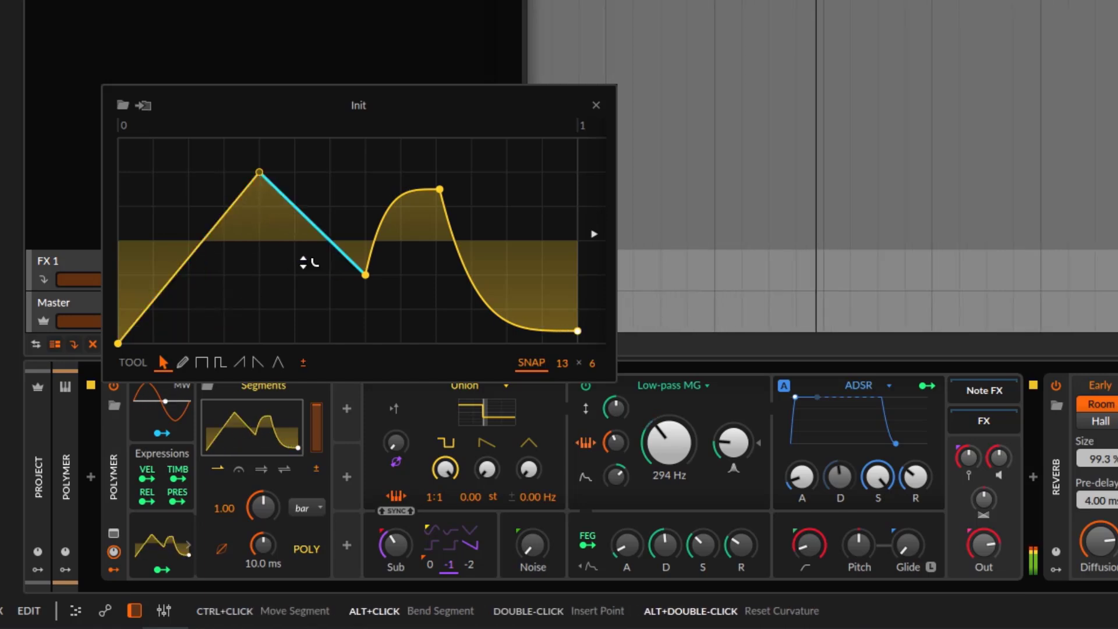
{"action": "double_click", "coordinate": [398, 203], "text": "alt"}
{"action": "double_click", "coordinate": [469, 269], "text": "alt"}
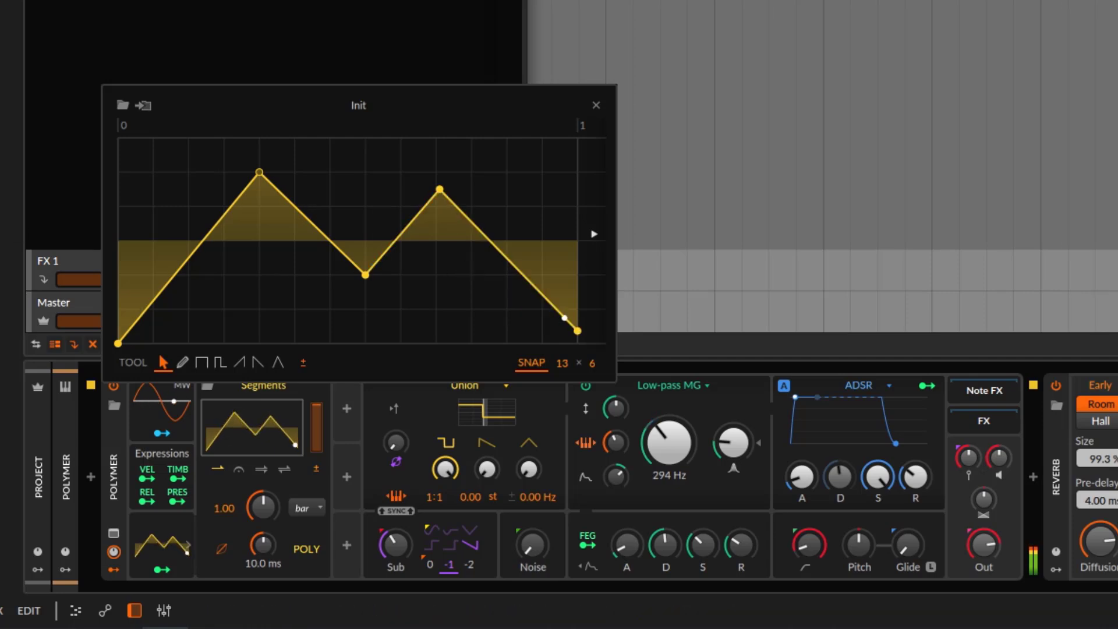
Draw alternating high and low blocks across the curve with the Step tool, and return to the Pointer tool
{"action": "left_click", "coordinate": [202, 362]}
{"action": "mouse_move", "coordinate": [150, 239]}
{"action": "left_mouse_down"}
{"action": "mouse_move", "coordinate": [154, 144]}
{"action": "mouse_move", "coordinate": [195, 168]}
{"action": "mouse_move", "coordinate": [173, 276]}
{"action": "mouse_move", "coordinate": [219, 232]}
{"action": "mouse_move", "coordinate": [221, 208]}
{"action": "mouse_move", "coordinate": [288, 207]}
{"action": "mouse_move", "coordinate": [271, 221]}
{"action": "mouse_move", "coordinate": [236, 221]}
{"action": "mouse_move", "coordinate": [242, 312]}
{"action": "mouse_move", "coordinate": [305, 261]}
{"action": "mouse_move", "coordinate": [321, 151]}
{"action": "mouse_move", "coordinate": [428, 163]}
{"action": "mouse_move", "coordinate": [435, 314]}
{"action": "mouse_move", "coordinate": [221, 181]}
{"action": "left_mouse_up"}
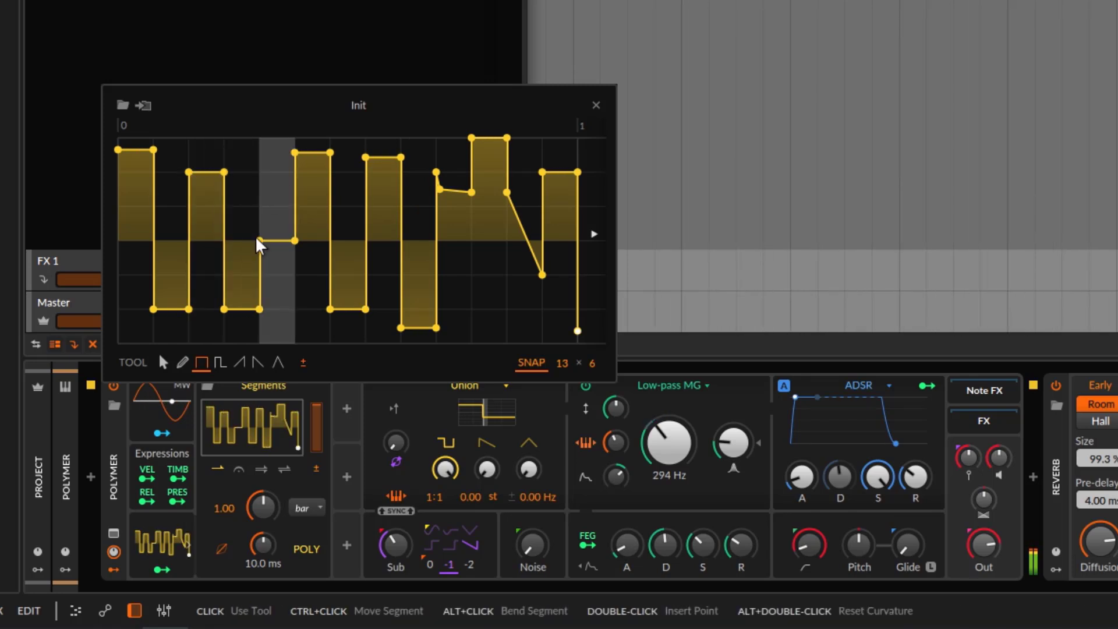
{"action": "left_click", "coordinate": [163, 363]}
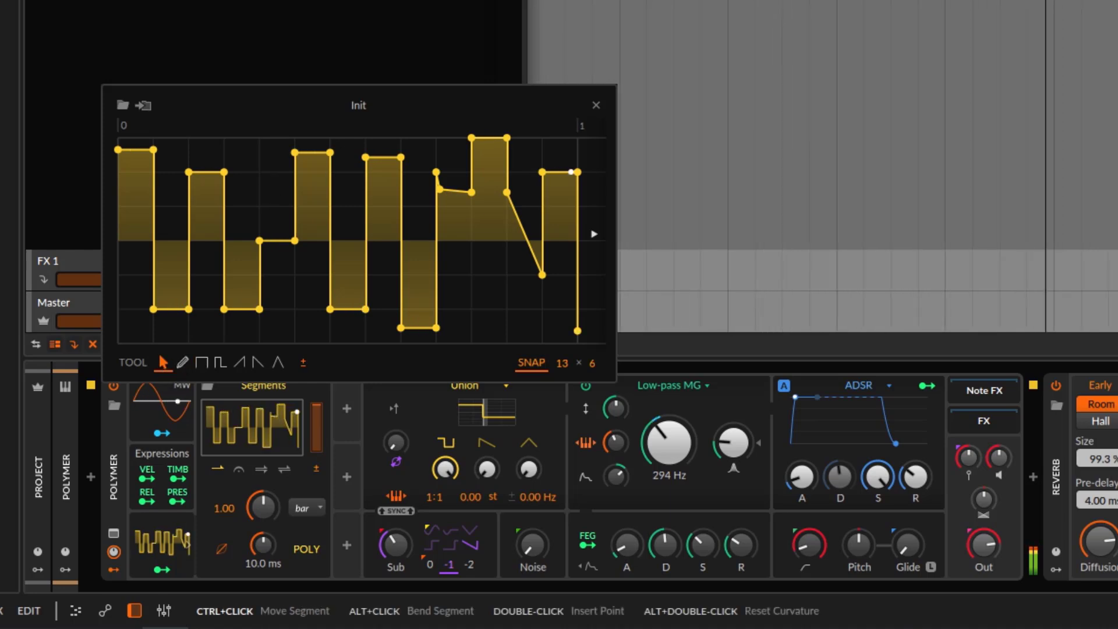
Lower the two middle low blocks to the minimum, and reshape the near-zero segment before them into a bent rise below zero
{"action": "mouse_move", "coordinate": [276, 241]}
{"action": "left_mouse_down"}
{"action": "mouse_move", "coordinate": [276, 304]}
{"action": "mouse_move", "coordinate": [277, 150]}
{"action": "mouse_move", "coordinate": [277, 250]}
{"action": "left_mouse_up"}
{"action": "left_click_drag", "start_coordinate": [348, 309], "coordinate": [347, 343]}
{"action": "left_click_drag", "start_coordinate": [418, 328], "coordinate": [418, 343]}
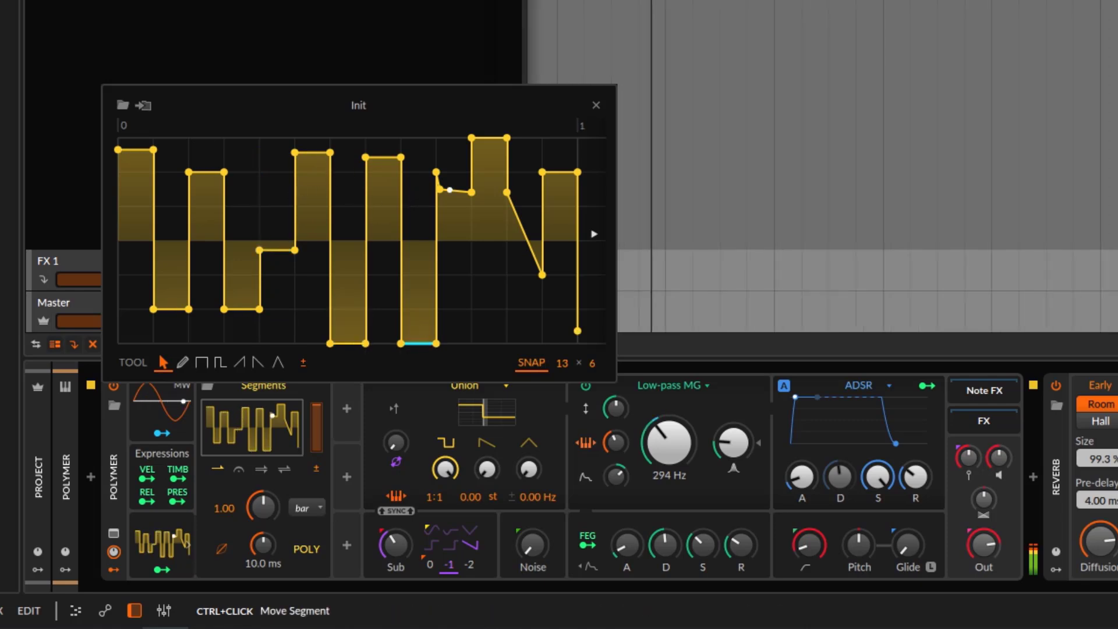
{"action": "mouse_move", "coordinate": [261, 250]}
{"action": "left_mouse_down"}
{"action": "mouse_move", "coordinate": [269, 216]}
{"action": "mouse_move", "coordinate": [276, 231]}
{"action": "mouse_move", "coordinate": [276, 146]}
{"action": "mouse_move", "coordinate": [275, 312]}
{"action": "mouse_move", "coordinate": [276, 256]}
{"action": "left_mouse_up"}
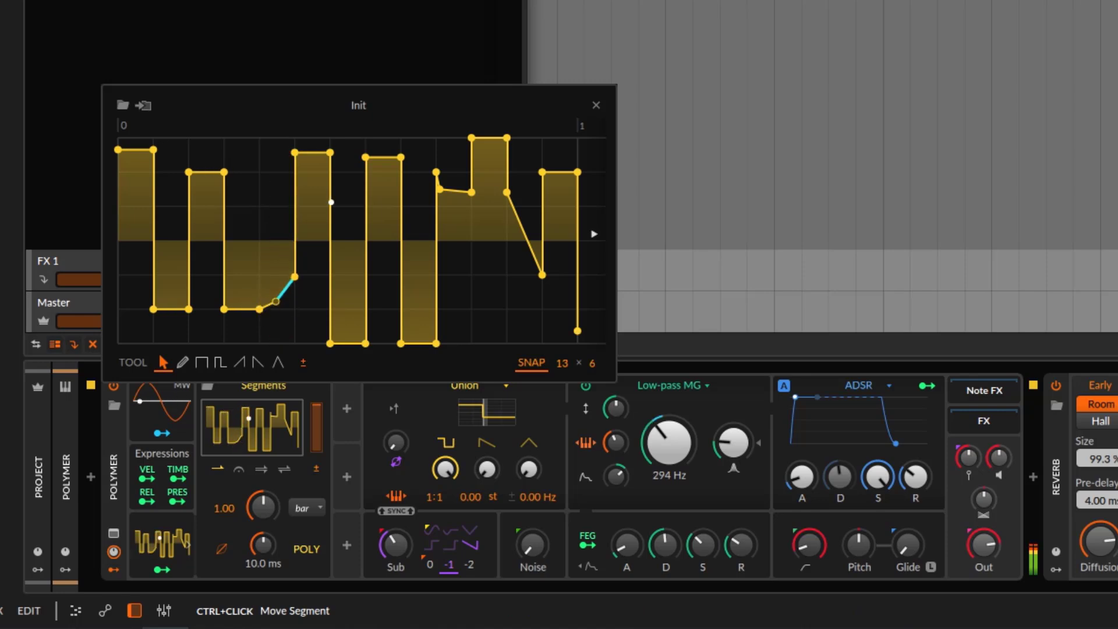
Raise the second high block, lower the fourth high block and the full-height block, and drop the late sloped segment to the minimum
{"action": "mouse_move", "coordinate": [206, 172]}
{"action": "left_mouse_down"}
{"action": "mouse_move", "coordinate": [206, 243]}
{"action": "mouse_move", "coordinate": [206, 160]}
{"action": "left_mouse_up"}
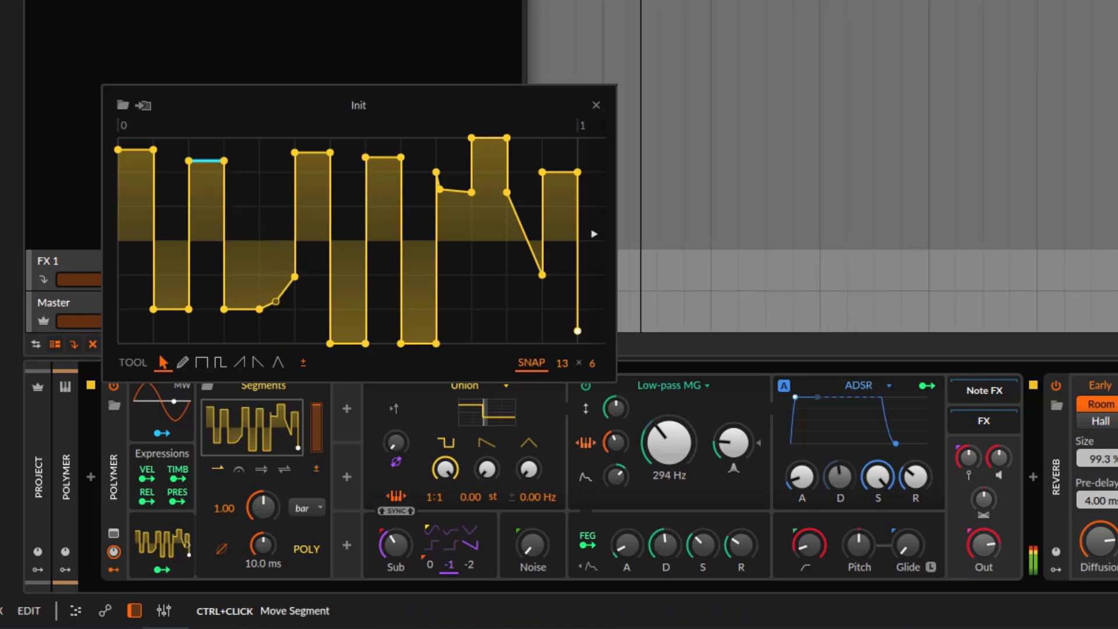
{"action": "mouse_move", "coordinate": [383, 157]}
{"action": "left_mouse_down"}
{"action": "mouse_move", "coordinate": [383, 250]}
{"action": "mouse_move", "coordinate": [383, 169]}
{"action": "left_mouse_up"}
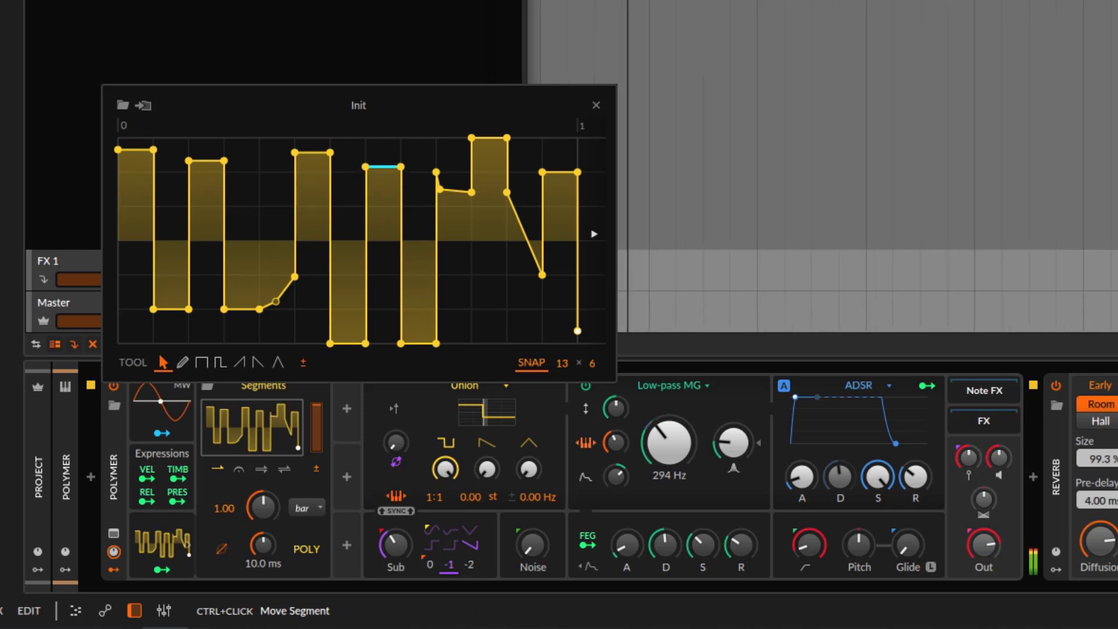
{"action": "left_click_drag", "start_coordinate": [382, 167], "coordinate": [382, 184]}
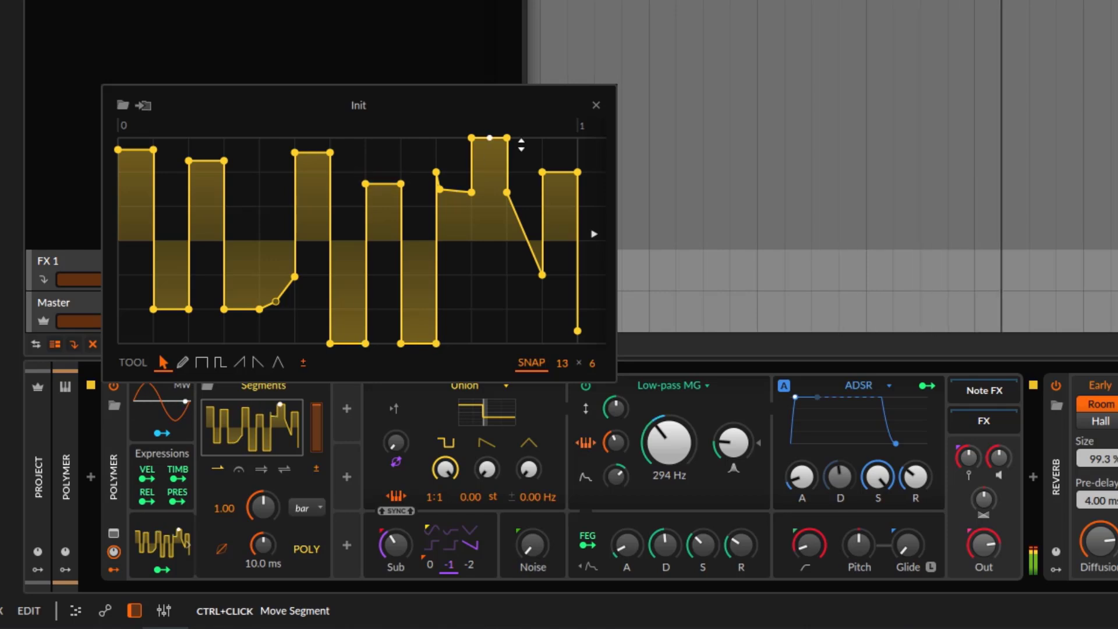
{"action": "left_click_drag", "start_coordinate": [524, 233], "coordinate": [524, 305]}
{"action": "left_click_drag", "start_coordinate": [489, 138], "coordinate": [489, 202]}
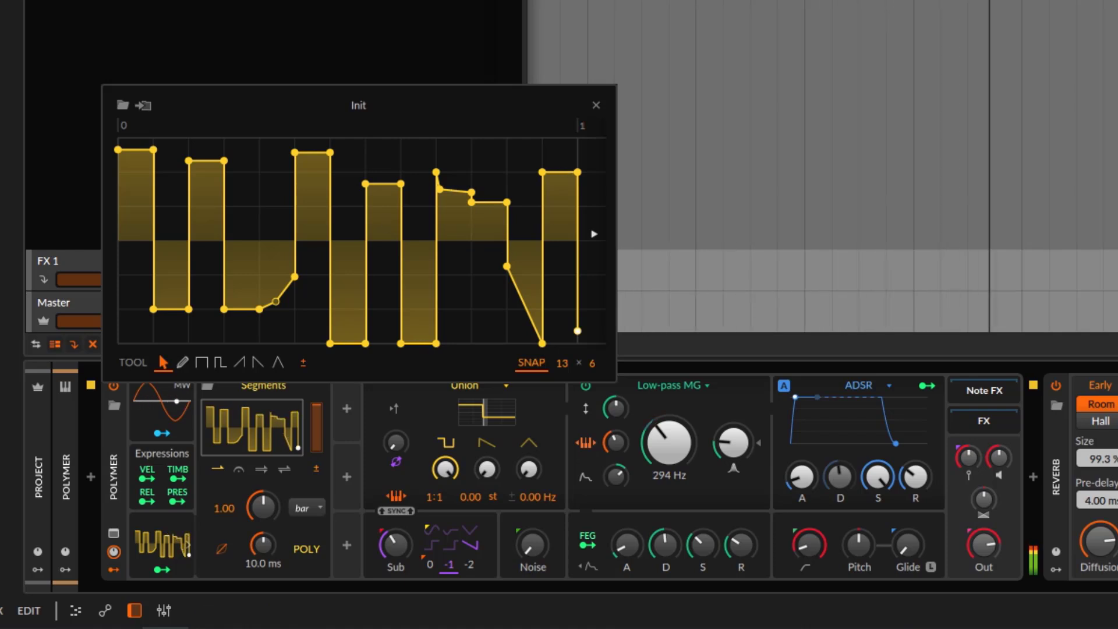
Increase the curve editor's height and apply the Double Content transform to the curve
{"action": "left_click_drag", "start_coordinate": [421, 86], "coordinate": [426, 14]}
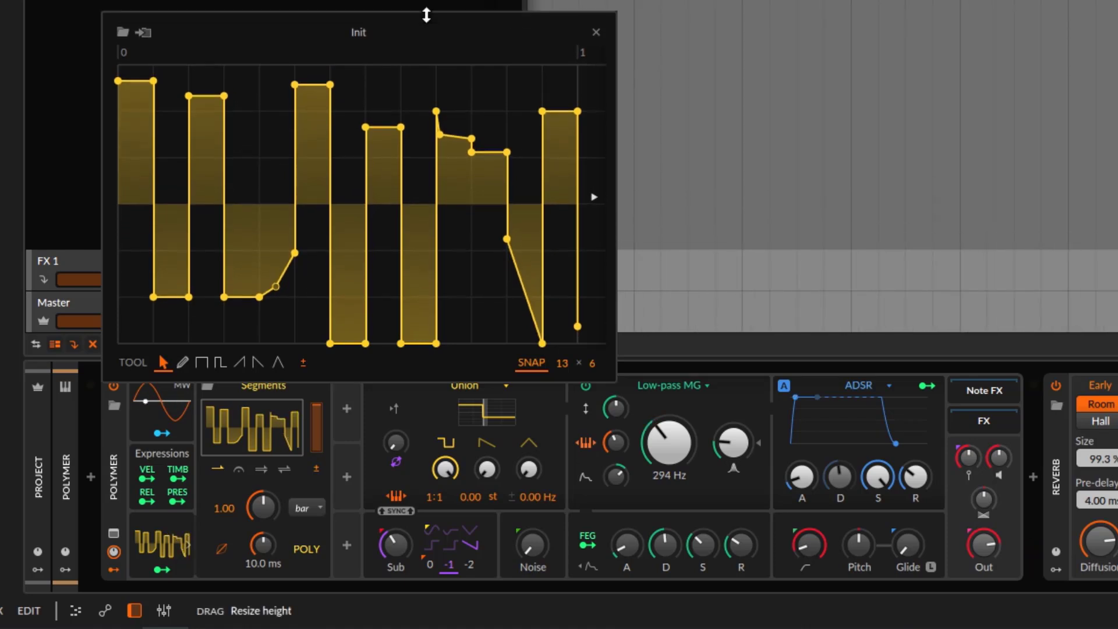
{"action": "right_click", "coordinate": [397, 86]}
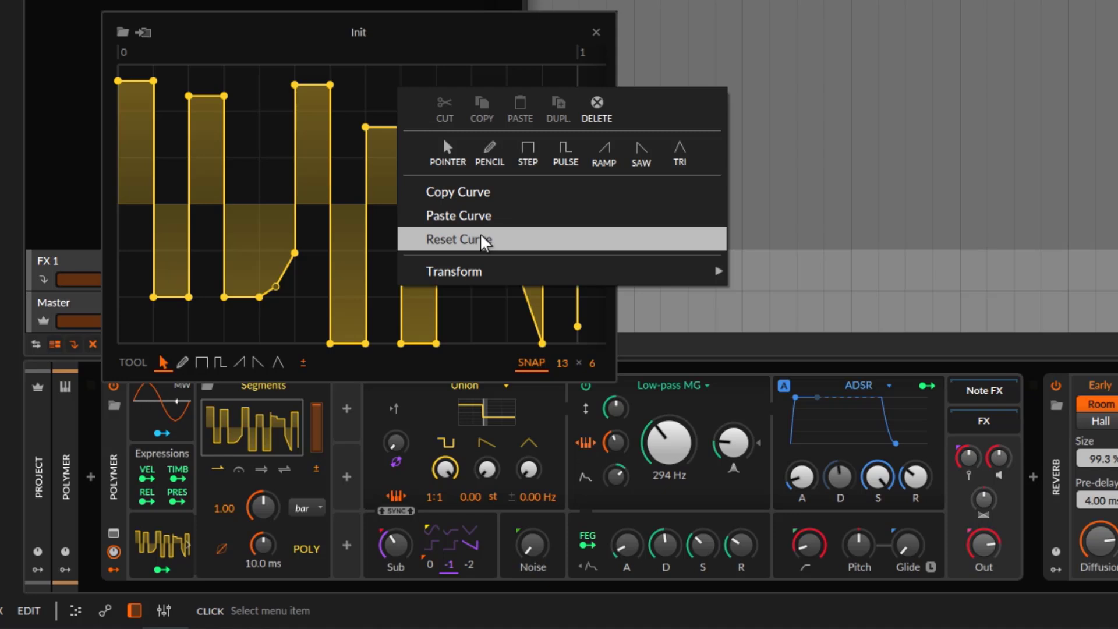
{"action": "mouse_move", "coordinate": [553, 277]}
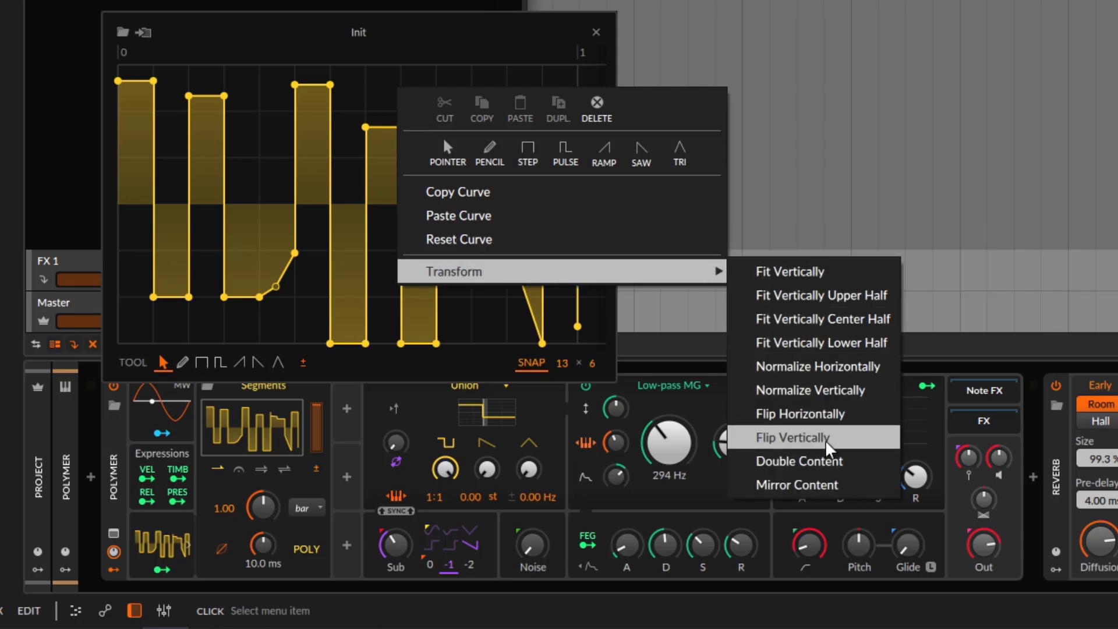
{"action": "left_click", "coordinate": [403, 87]}
{"action": "right_click", "coordinate": [464, 98]}
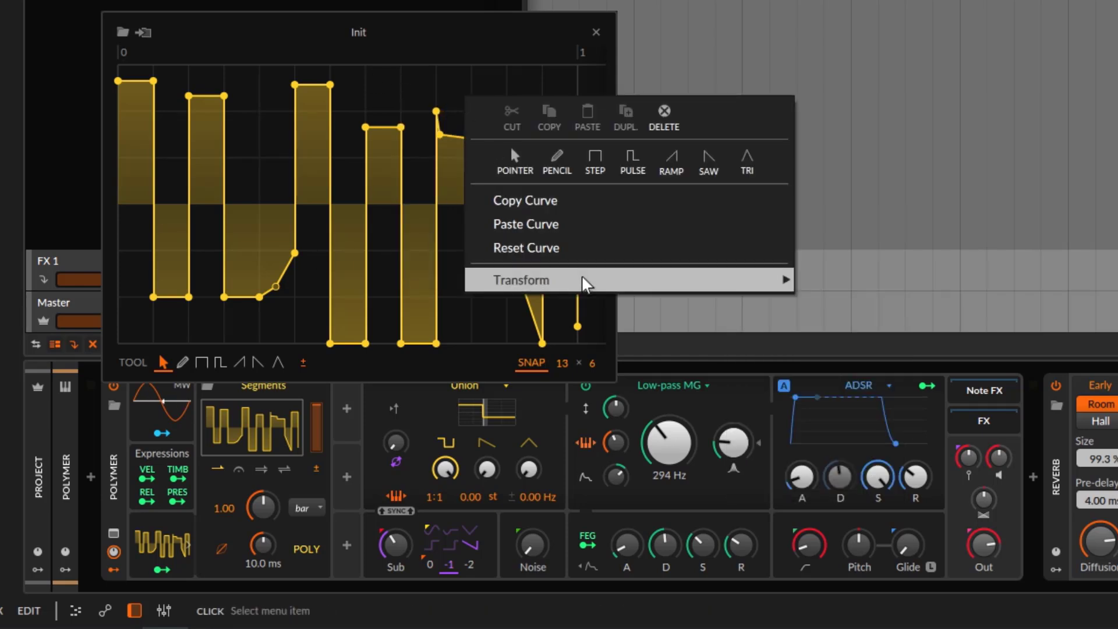
{"action": "mouse_move", "coordinate": [585, 284]}
{"action": "left_click", "coordinate": [885, 468]}
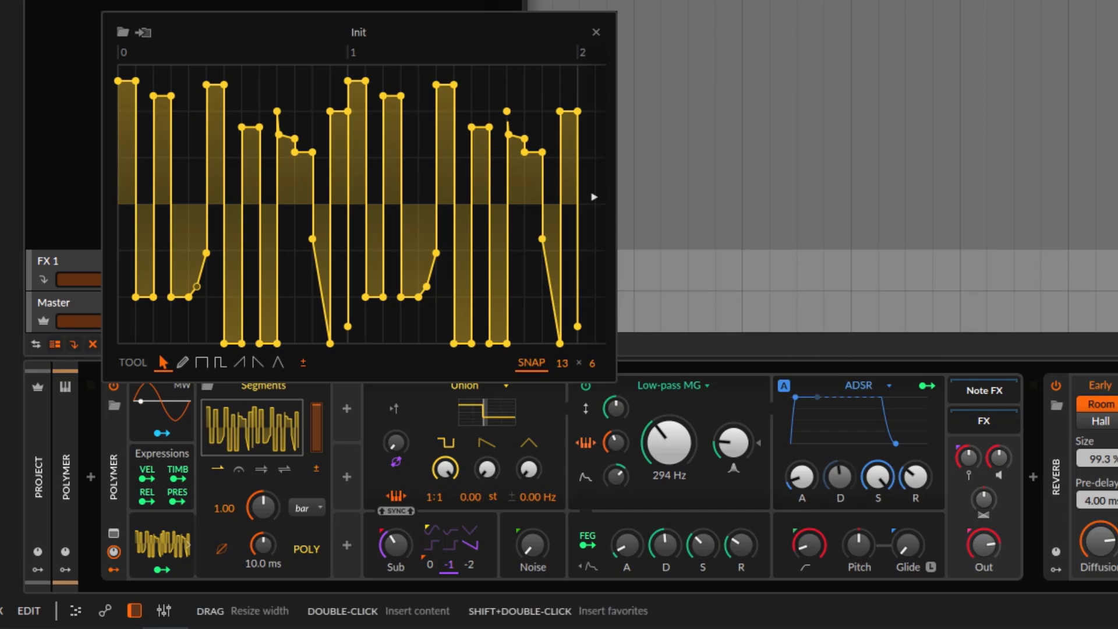
Restart playback and apply the Mirror Content transform to the doubled curve
{"action": "key", "text": "space"}
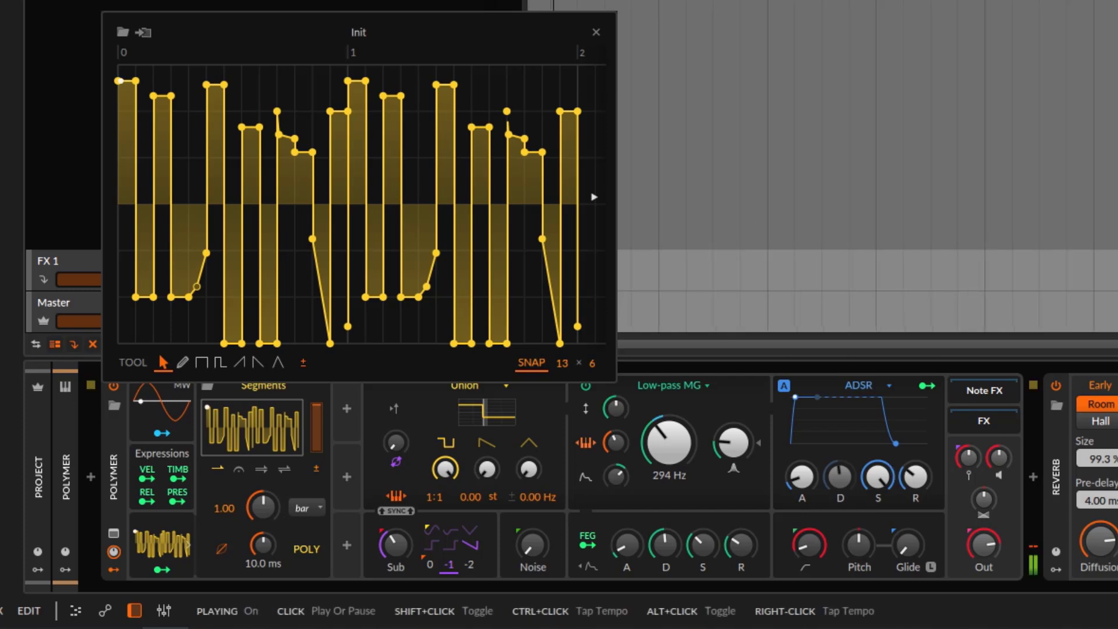
{"action": "right_click", "coordinate": [533, 98]}
{"action": "mouse_move", "coordinate": [611, 274]}
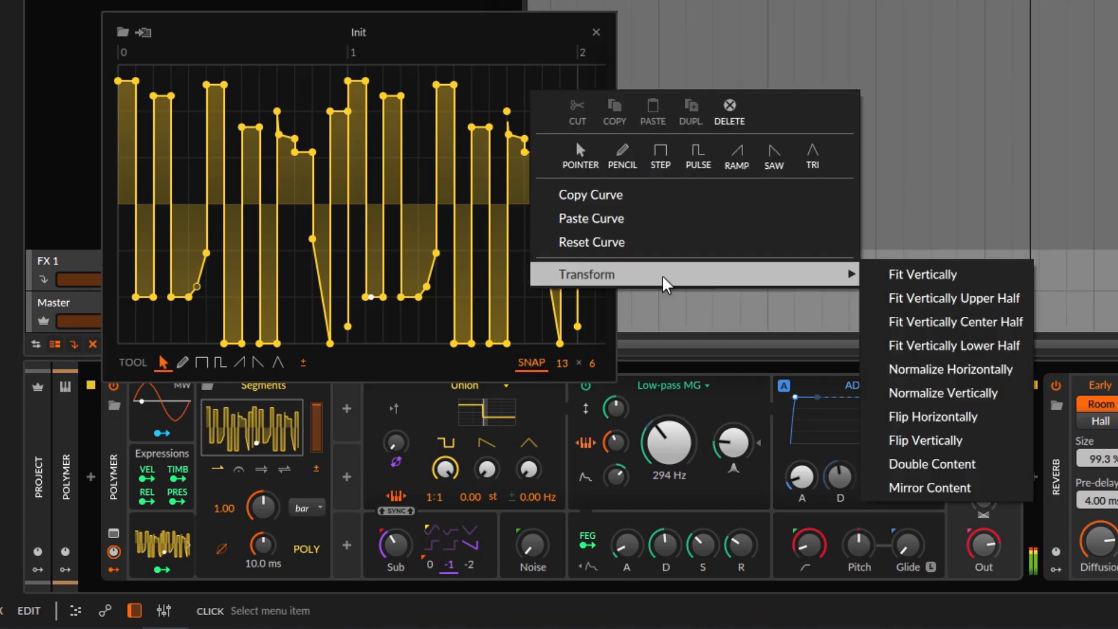
{"action": "left_click", "coordinate": [958, 489]}
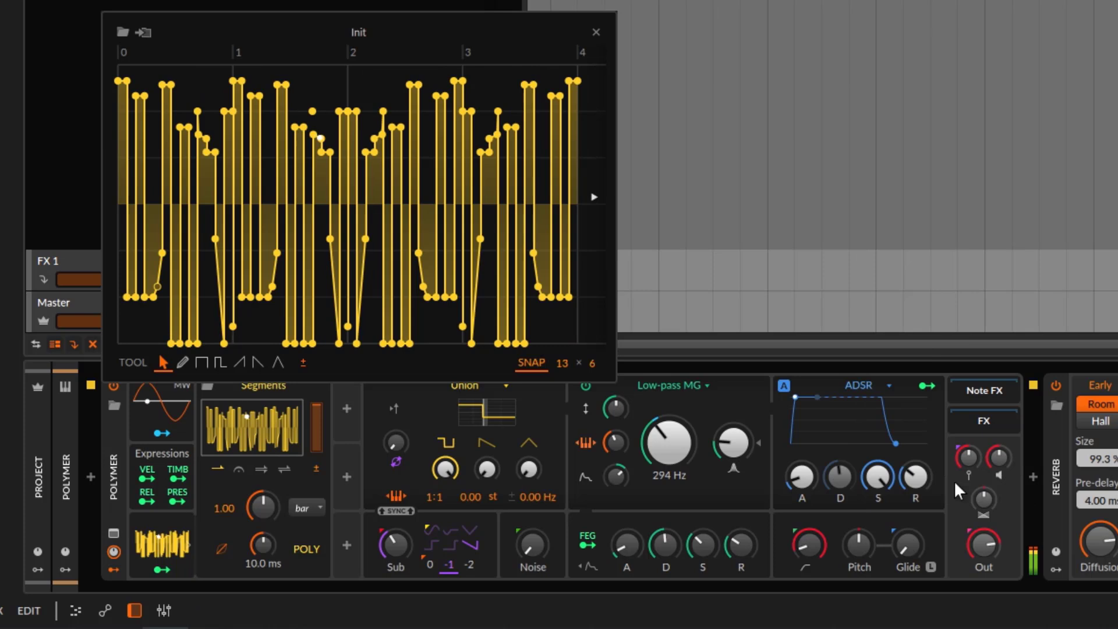
Flip the mirrored curve vertically
{"action": "right_click", "coordinate": [498, 81]}
{"action": "mouse_move", "coordinate": [689, 271]}
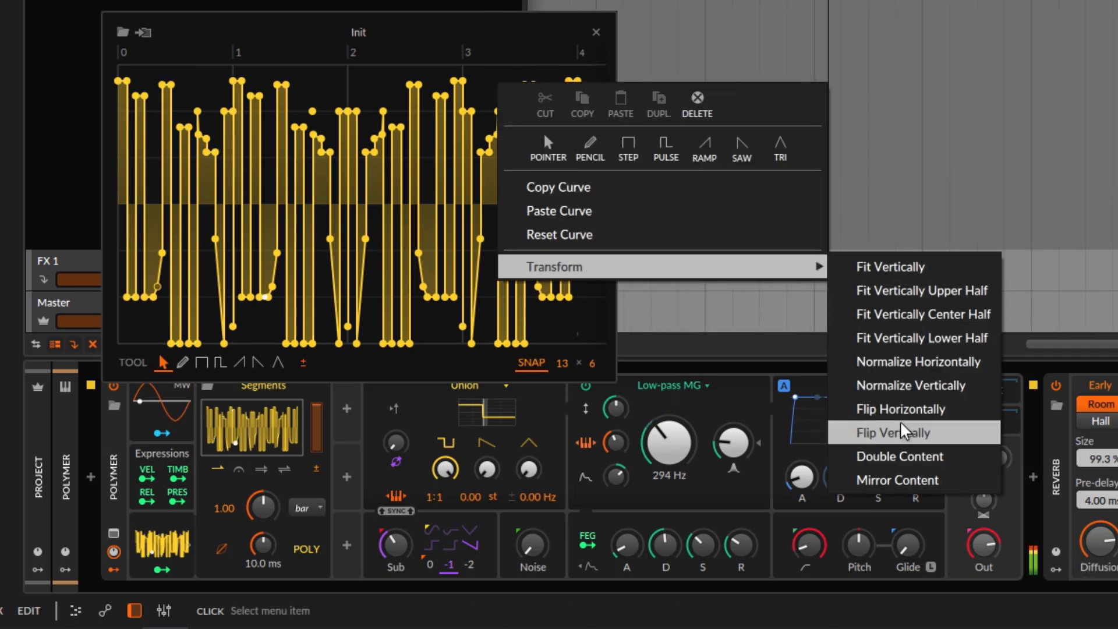
{"action": "left_click", "coordinate": [890, 432]}
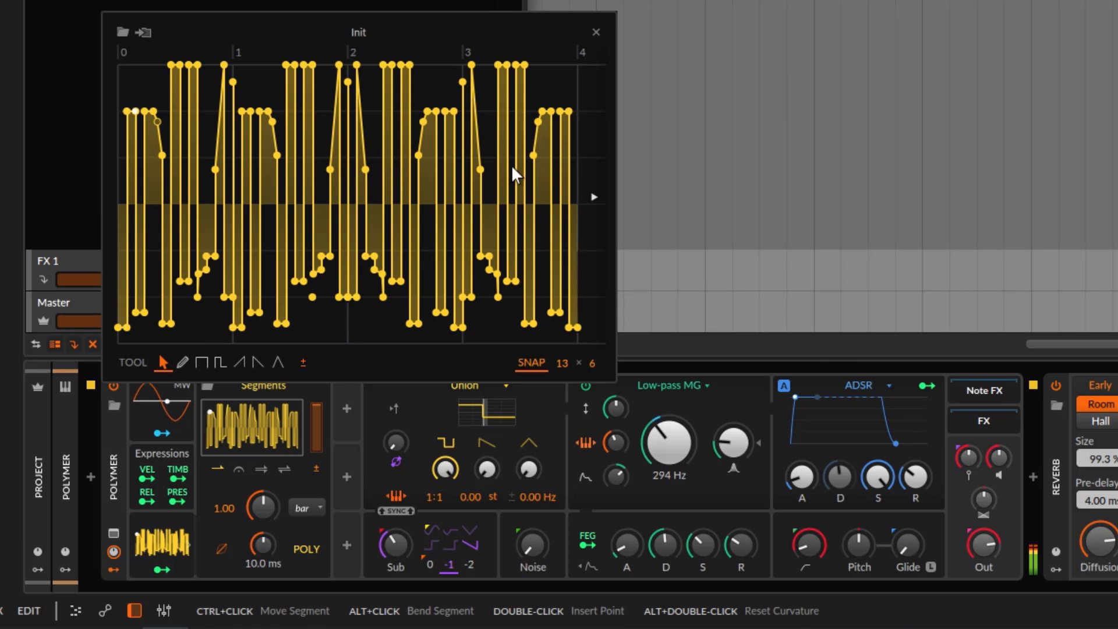
{"action": "right_click", "coordinate": [426, 98]}
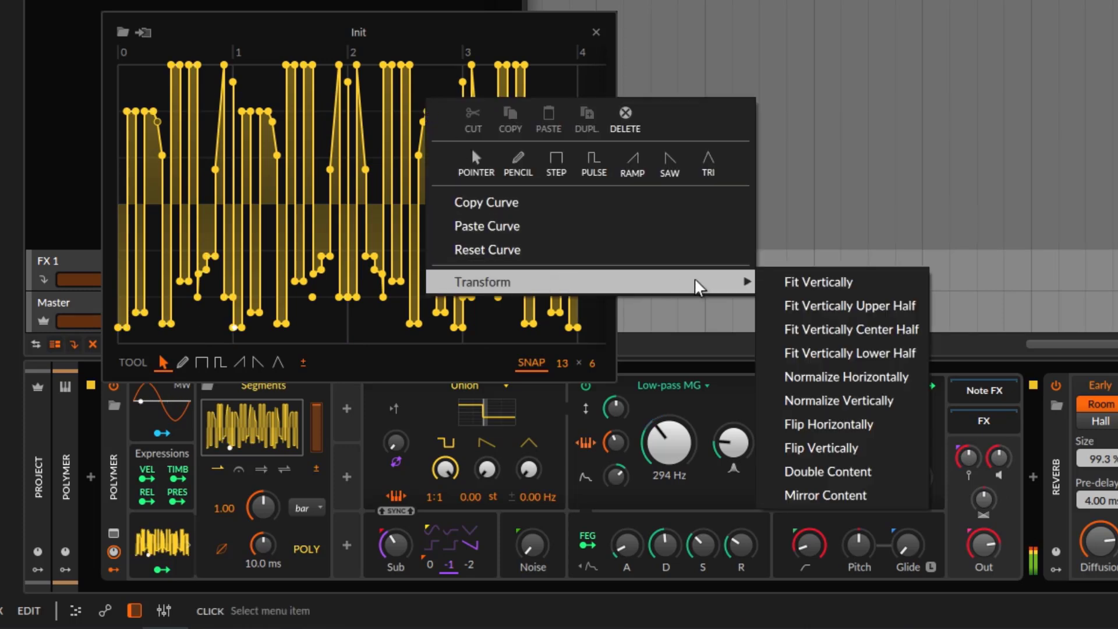
{"action": "left_click", "coordinate": [410, 28]}
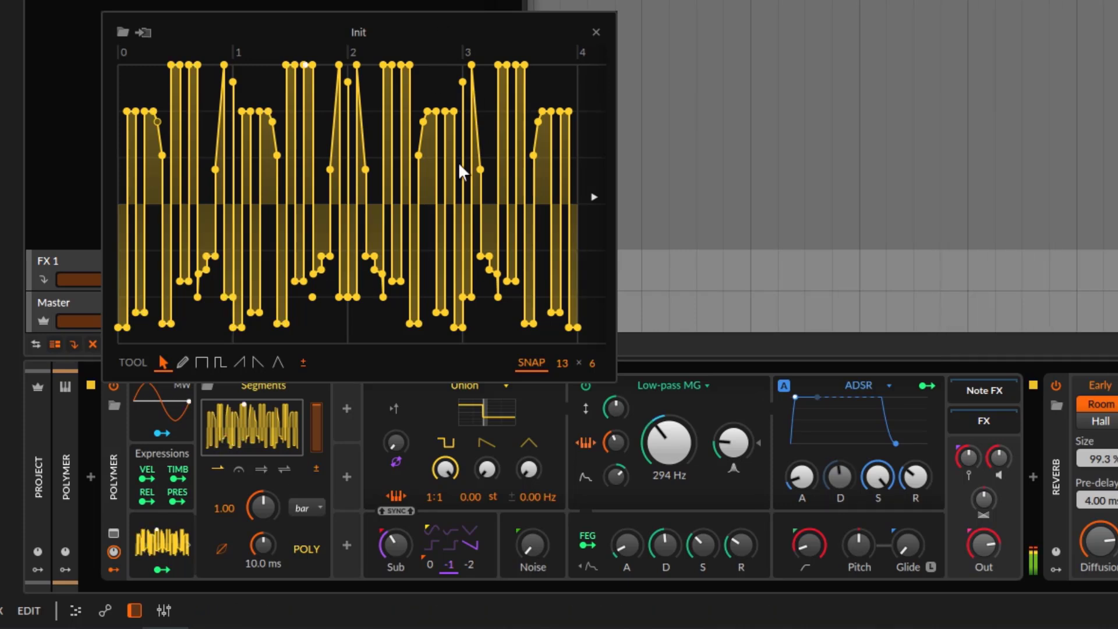
Reset the flipped curve to the default envelope and fit its timeline to the editor width
{"action": "right_click", "coordinate": [423, 92]}
{"action": "left_click", "coordinate": [484, 245]}
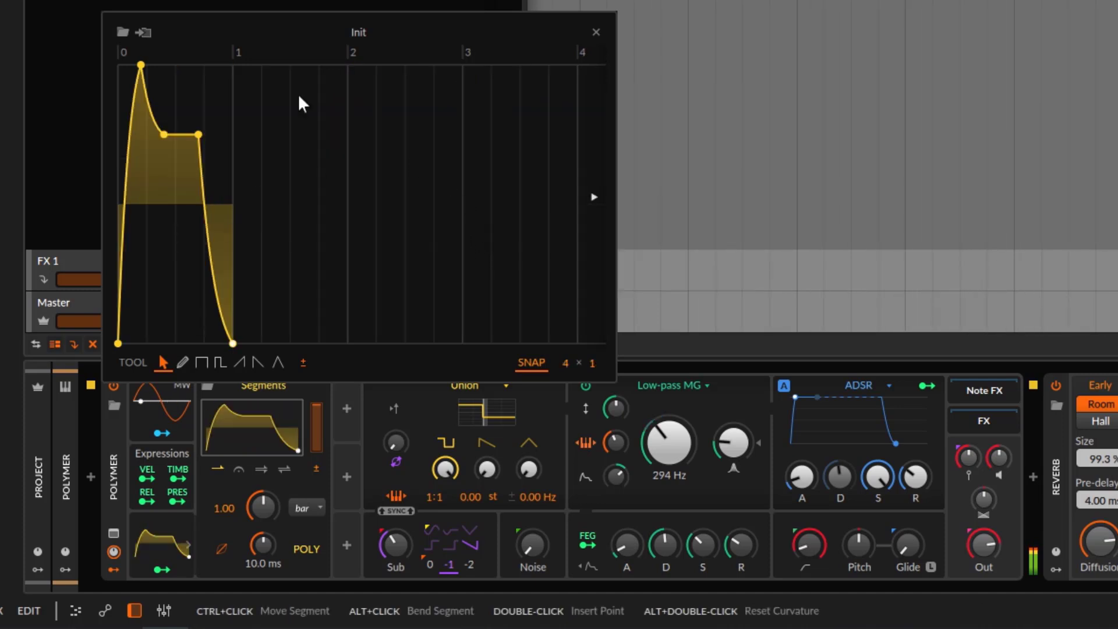
{"action": "double_click", "coordinate": [173, 56]}
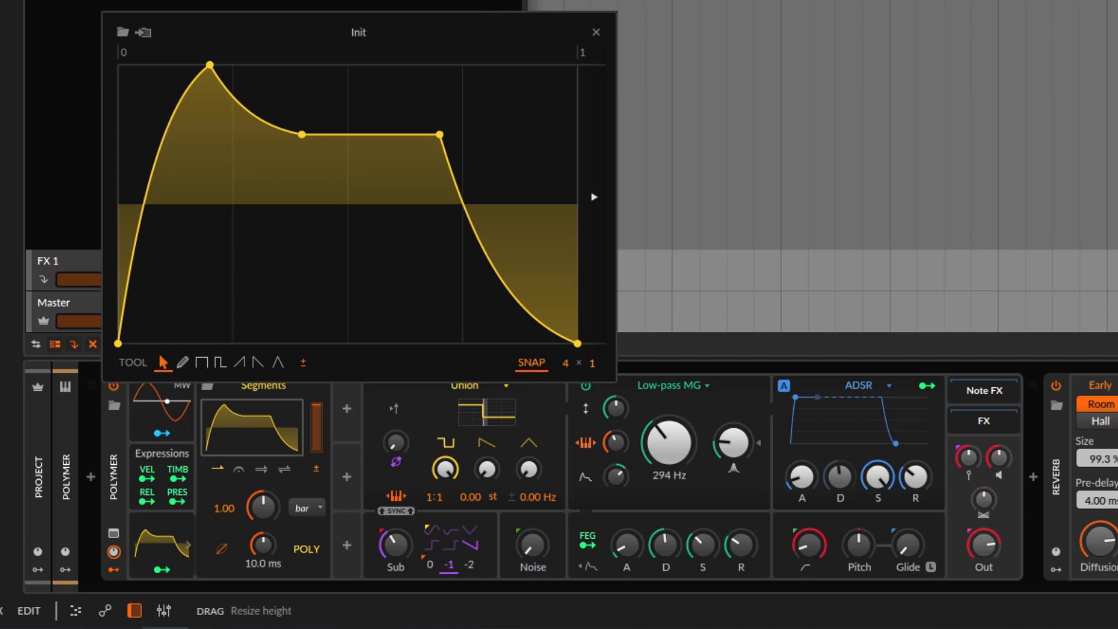
Reshape the default curve with two vertical drops below zero, placing the first low point at -72.4 %, and start playback
{"action": "left_click", "coordinate": [307, 254]}
{"action": "left_click", "coordinate": [196, 308]}
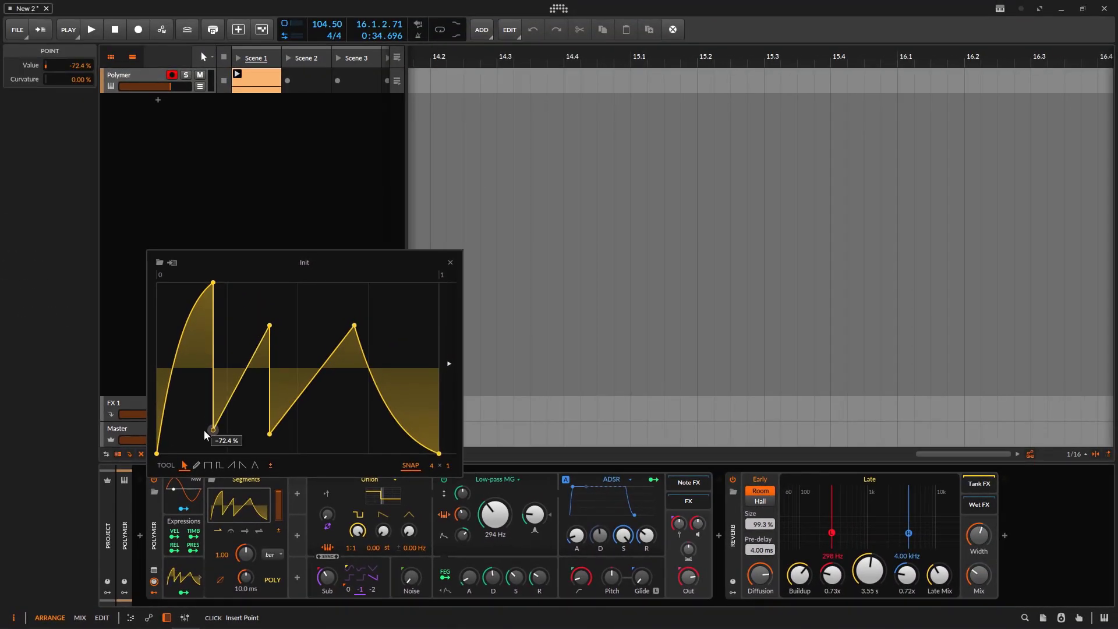
{"action": "key", "text": "space"}
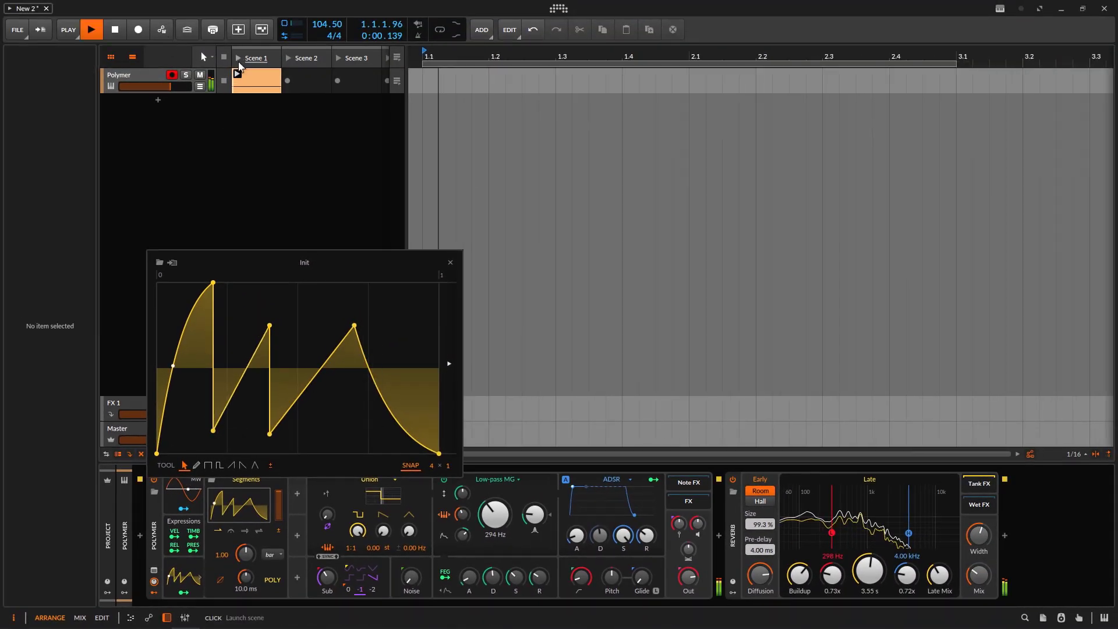
View the save-to-library details for the current curve and cancel without saving
{"action": "left_click", "coordinate": [172, 263]}
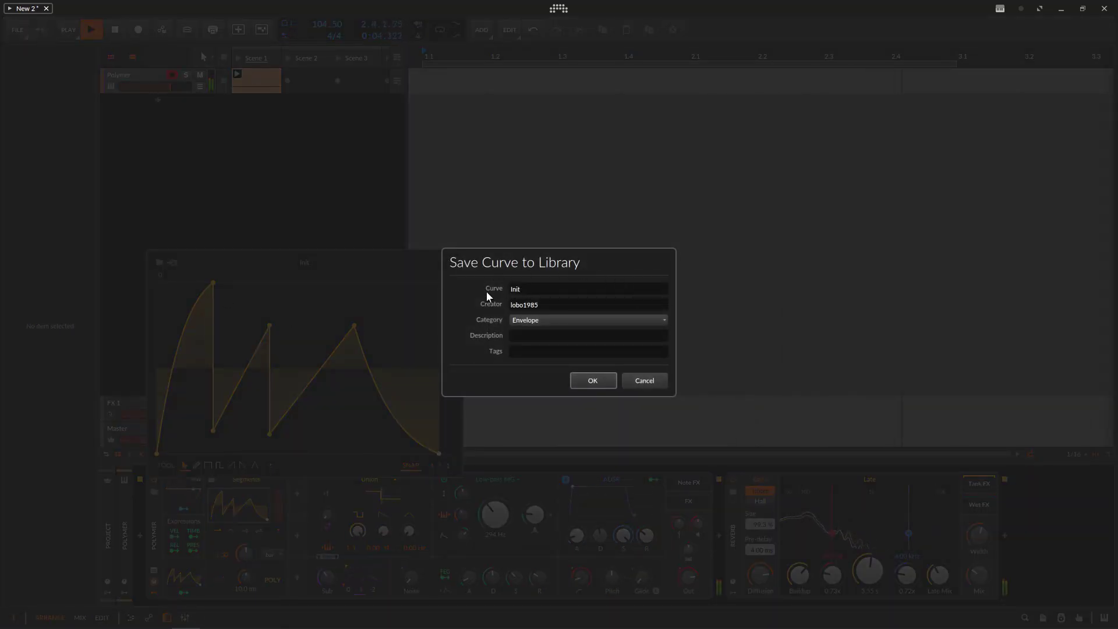
{"action": "left_click", "coordinate": [641, 379]}
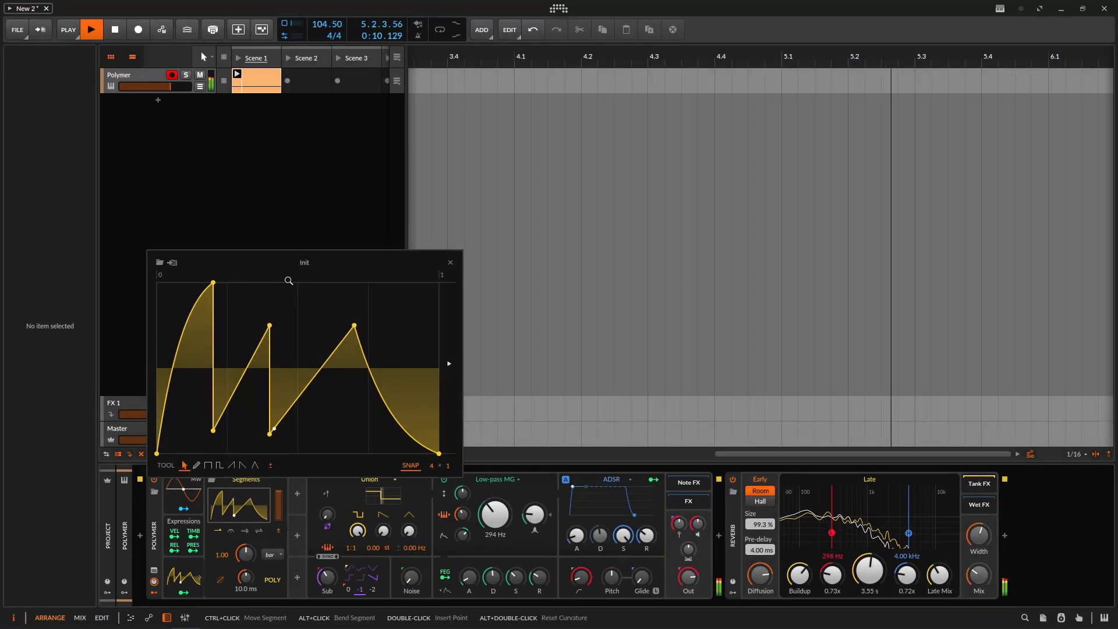
Open the curve library and preview the Envelope curves Modern Tenths and Two Segments
{"action": "left_click", "coordinate": [160, 263]}
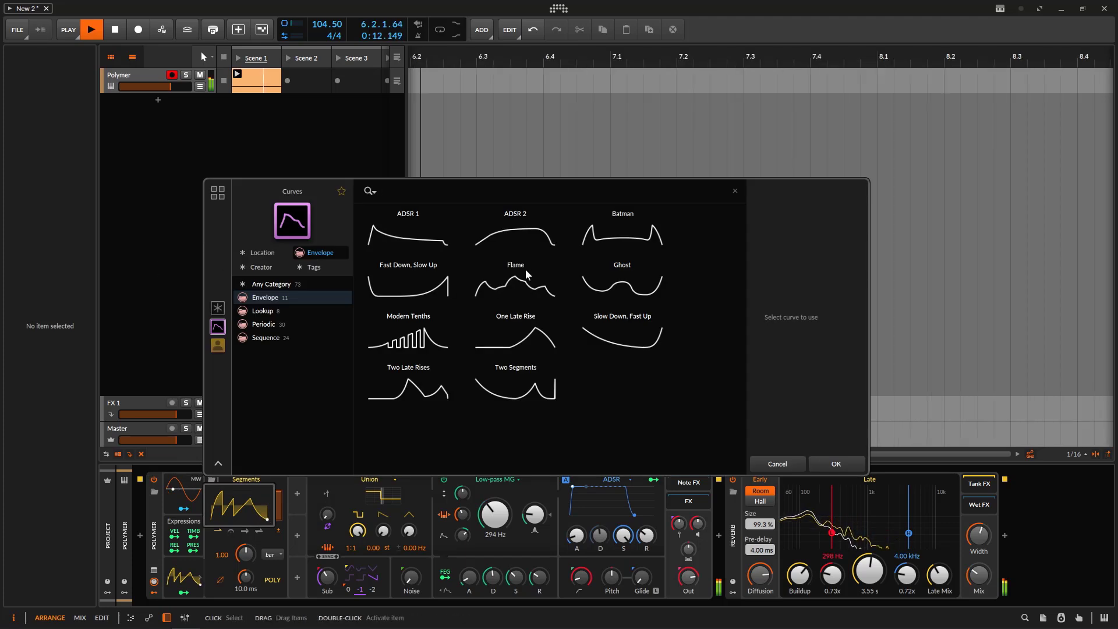
{"action": "left_click_drag", "start_coordinate": [319, 198], "coordinate": [243, 172]}
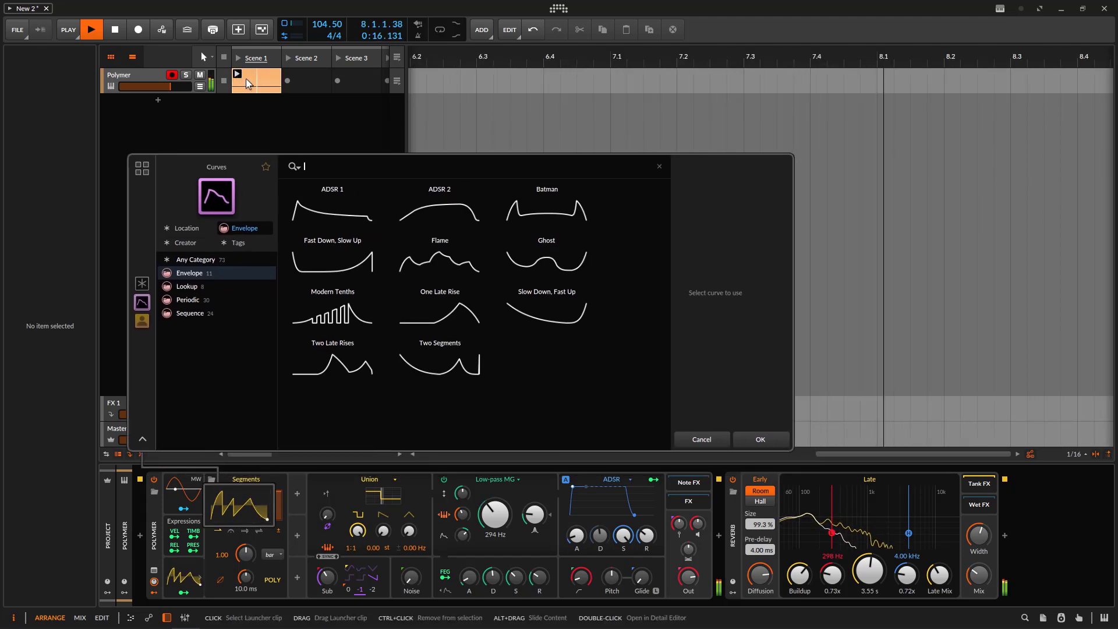
{"action": "left_click", "coordinate": [338, 328]}
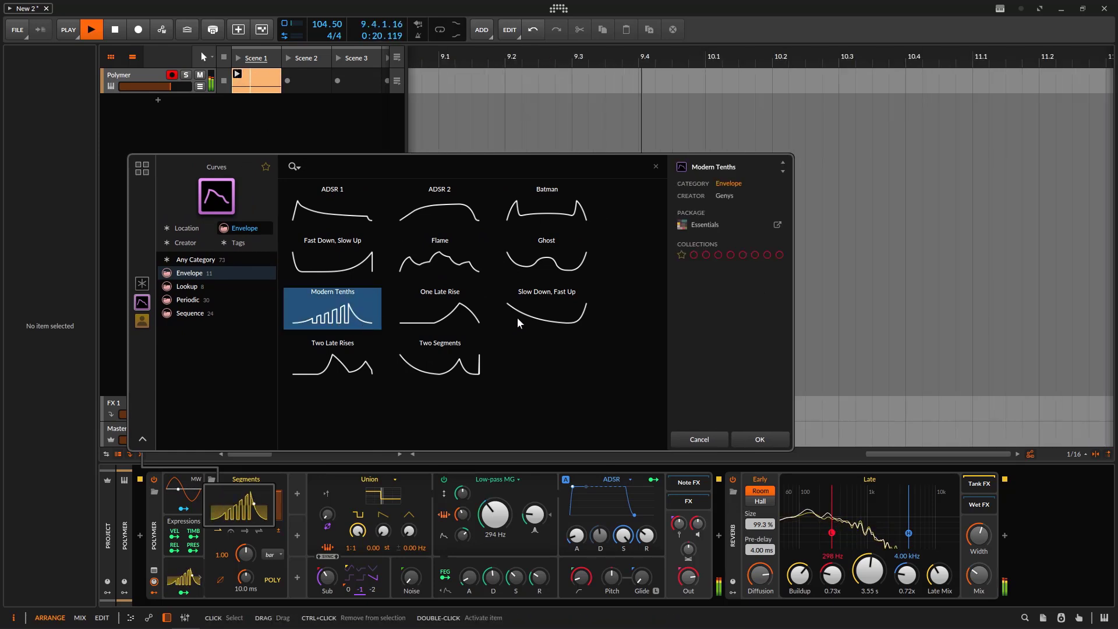
{"action": "key", "text": "Down"}
{"action": "key", "text": "Right"}
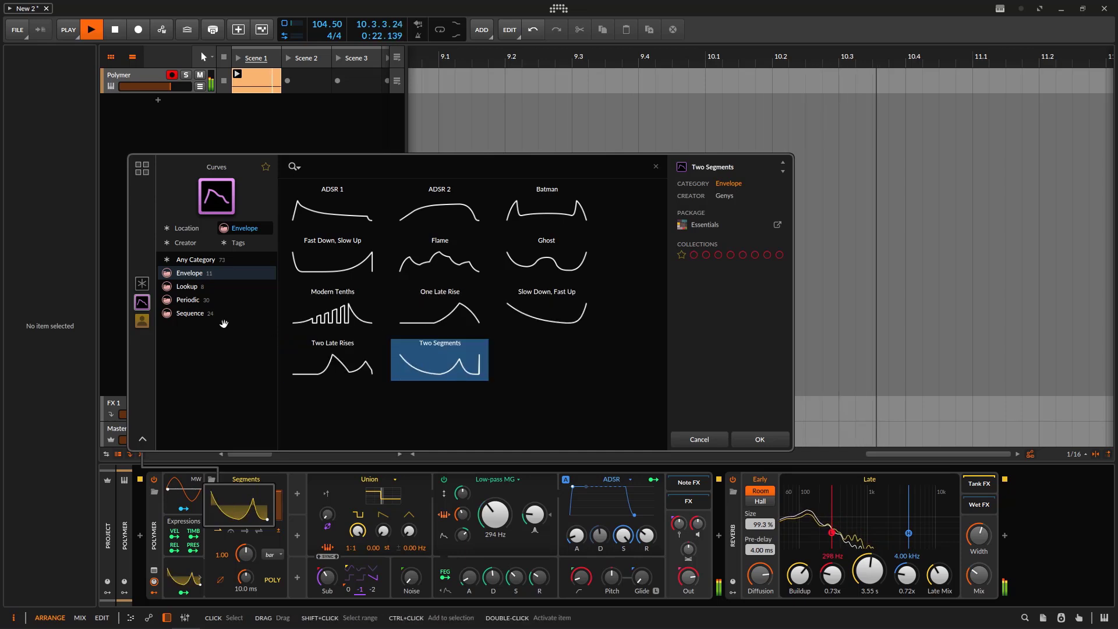
Preview the Periodic curves Crooked III, Crooked I and Hedgehog II in the curve library
{"action": "left_click", "coordinate": [188, 300]}
{"action": "scroll", "coordinate": [501, 314], "scroll_direction": "down", "scroll_amount": 6}
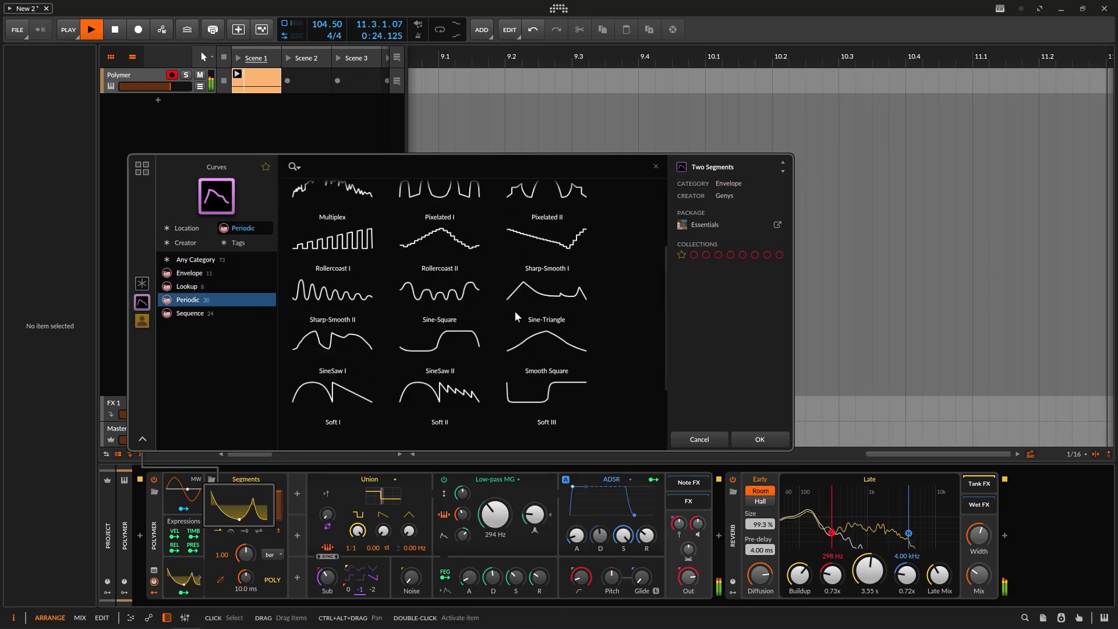
{"action": "scroll", "coordinate": [501, 317], "scroll_direction": "up", "scroll_amount": 6}
{"action": "left_click", "coordinate": [562, 221]}
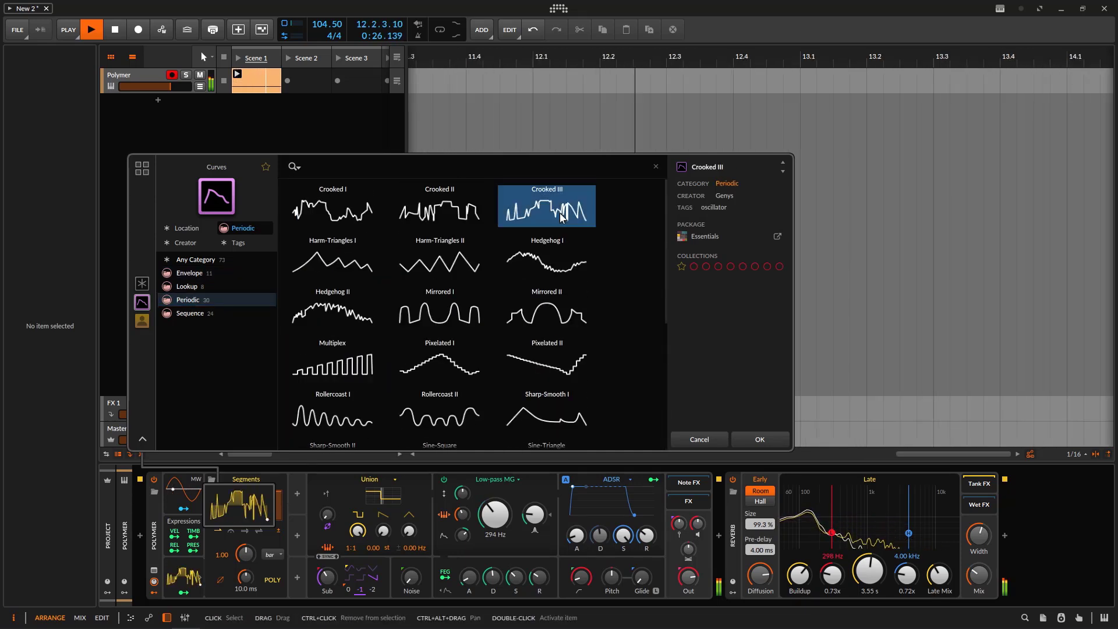
{"action": "left_click", "coordinate": [342, 213]}
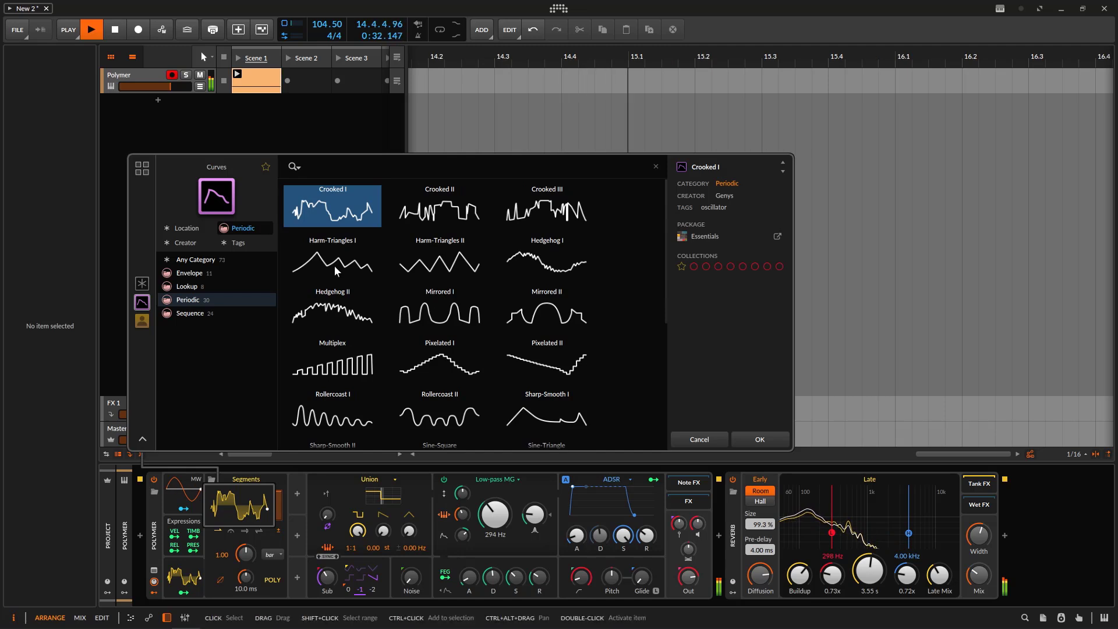
{"action": "left_click", "coordinate": [353, 328]}
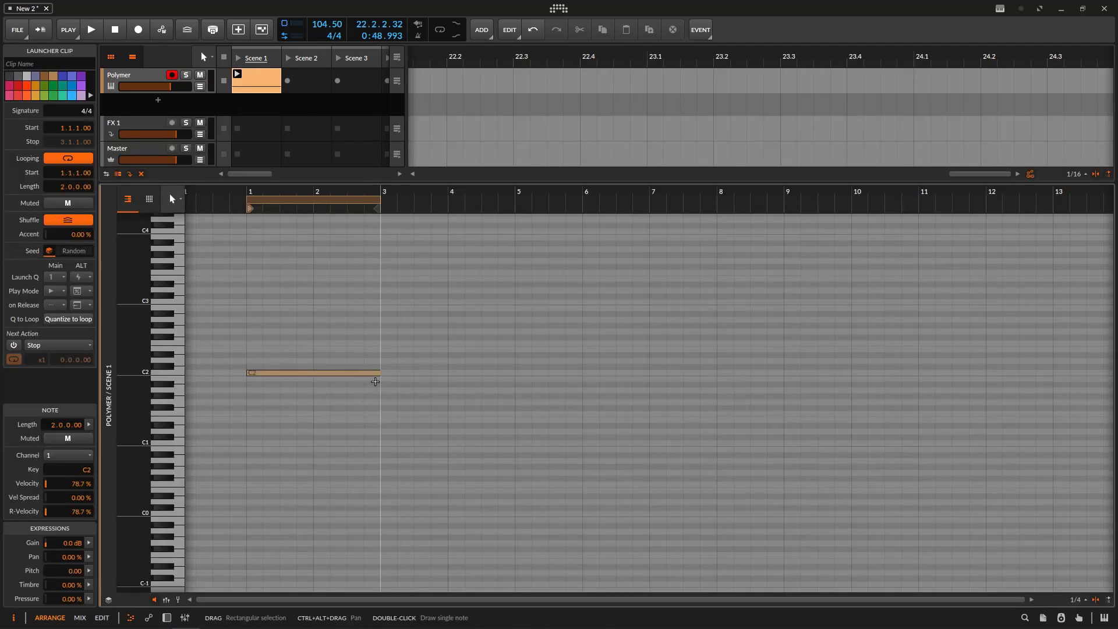
Shorten the clip's C2 note and its loop to one bar, and return to the Polymer device view
{"action": "left_click_drag", "start_coordinate": [378, 375], "coordinate": [313, 375]}
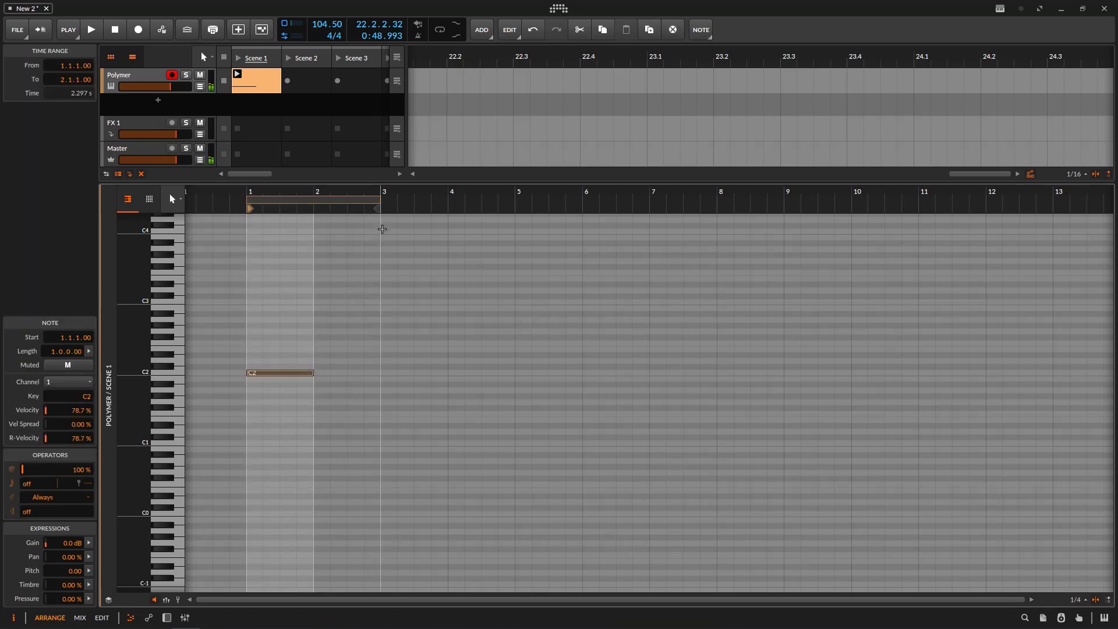
{"action": "left_click_drag", "start_coordinate": [376, 203], "coordinate": [313, 202]}
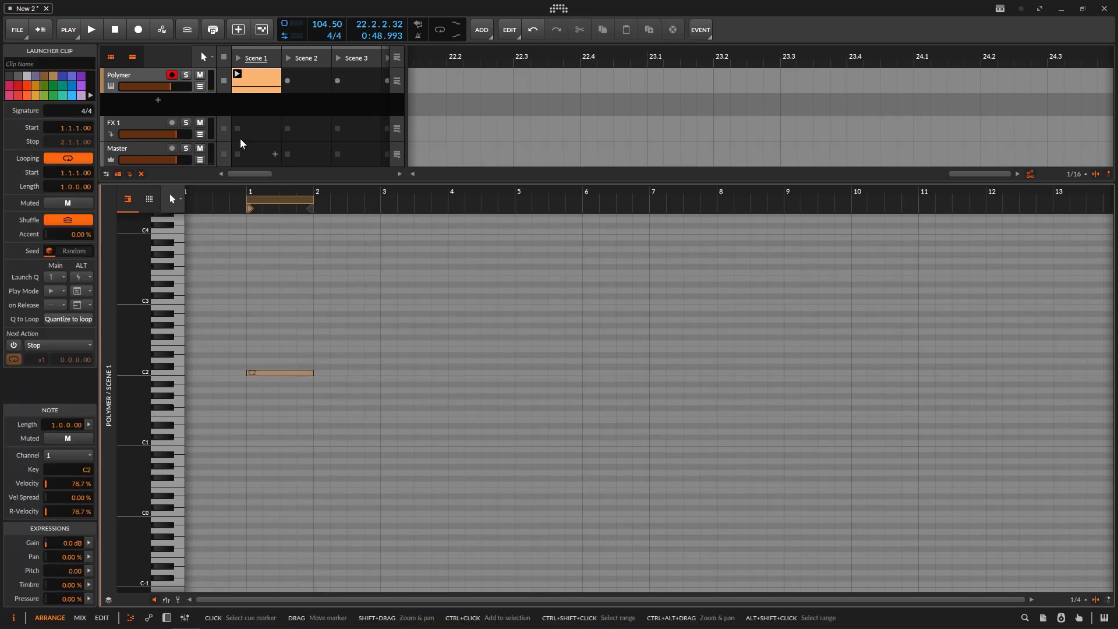
{"action": "double_click", "coordinate": [141, 83]}
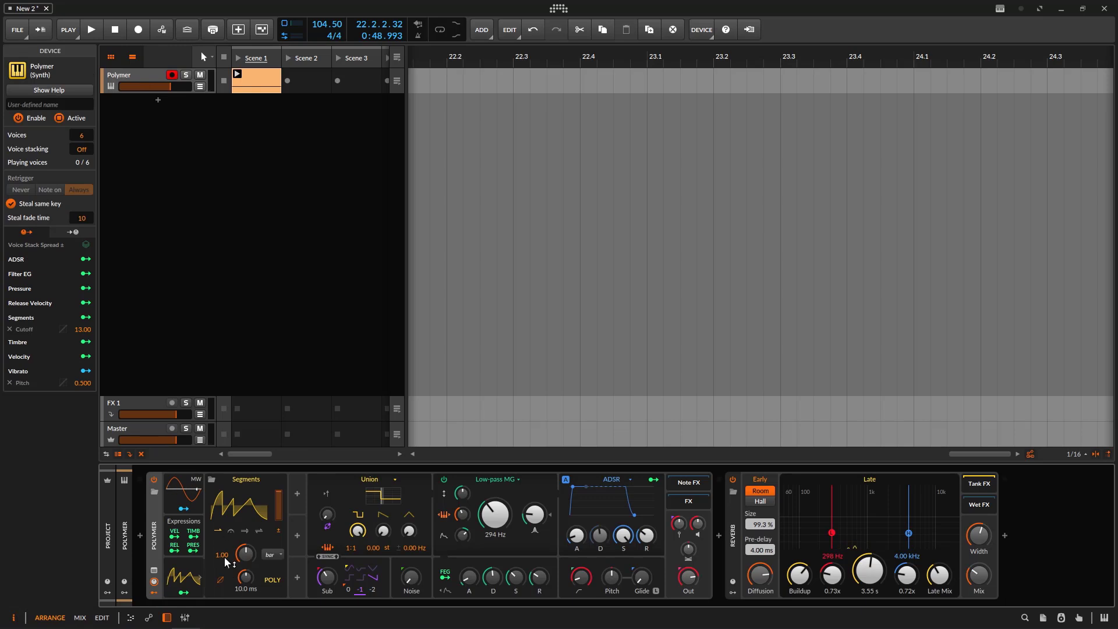
Start playback and view the running Segments curve in its editor, closing the editor when done
{"action": "key", "text": "space"}
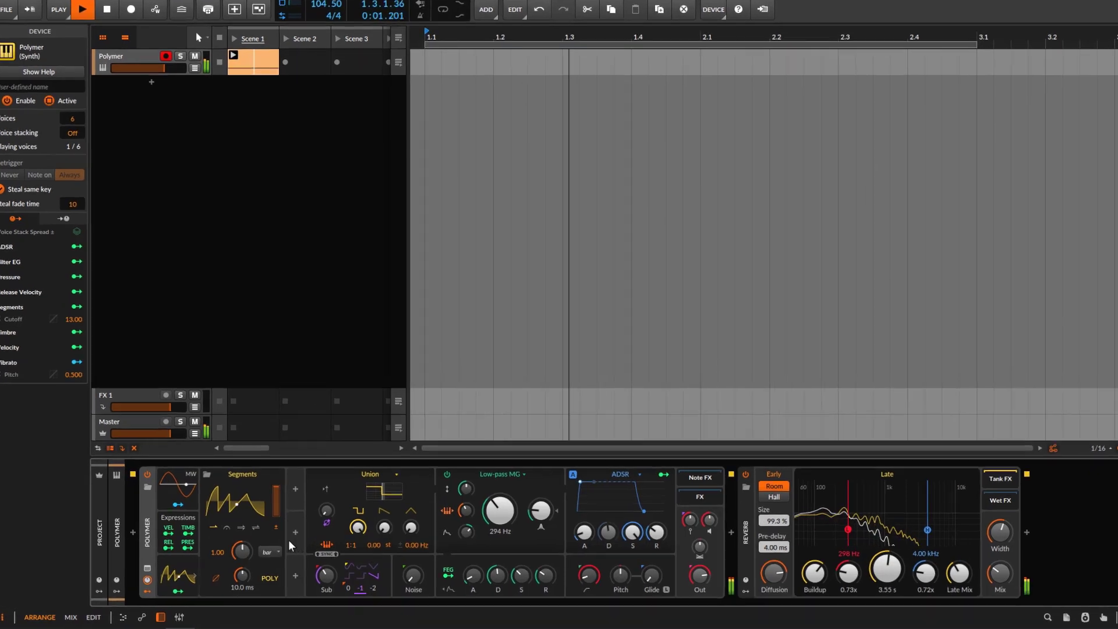
{"action": "left_click", "coordinate": [244, 508]}
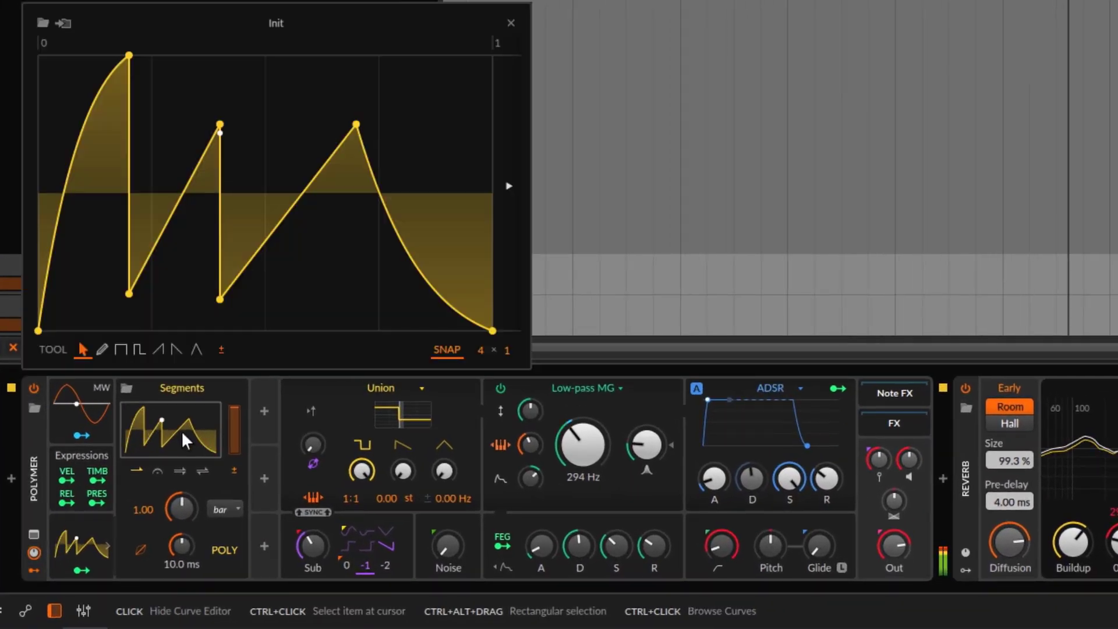
{"action": "left_click", "coordinate": [510, 26]}
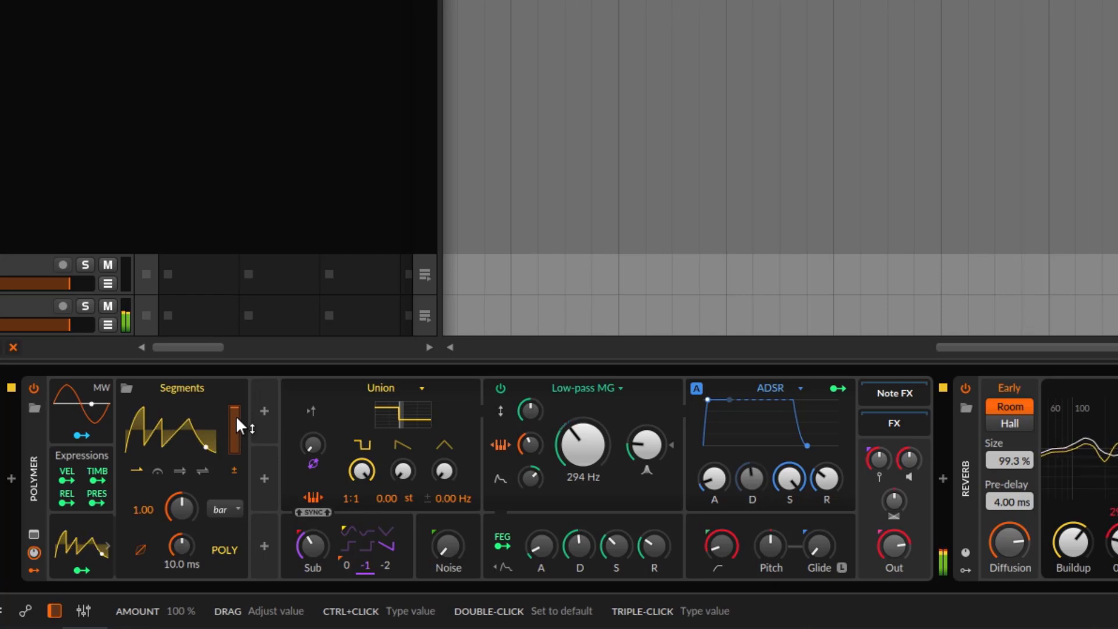
Lower the Segments modulation amount and raise it back to 100 %
{"action": "left_click_drag", "start_coordinate": [236, 415], "coordinate": [236, 451]}
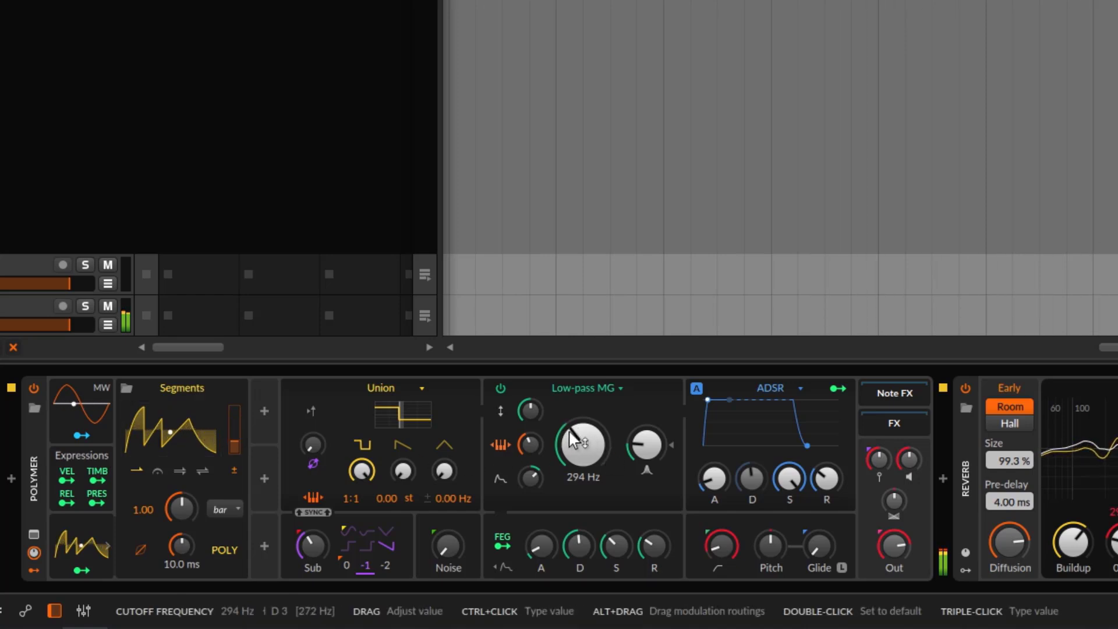
{"action": "left_click_drag", "start_coordinate": [236, 448], "coordinate": [233, 404]}
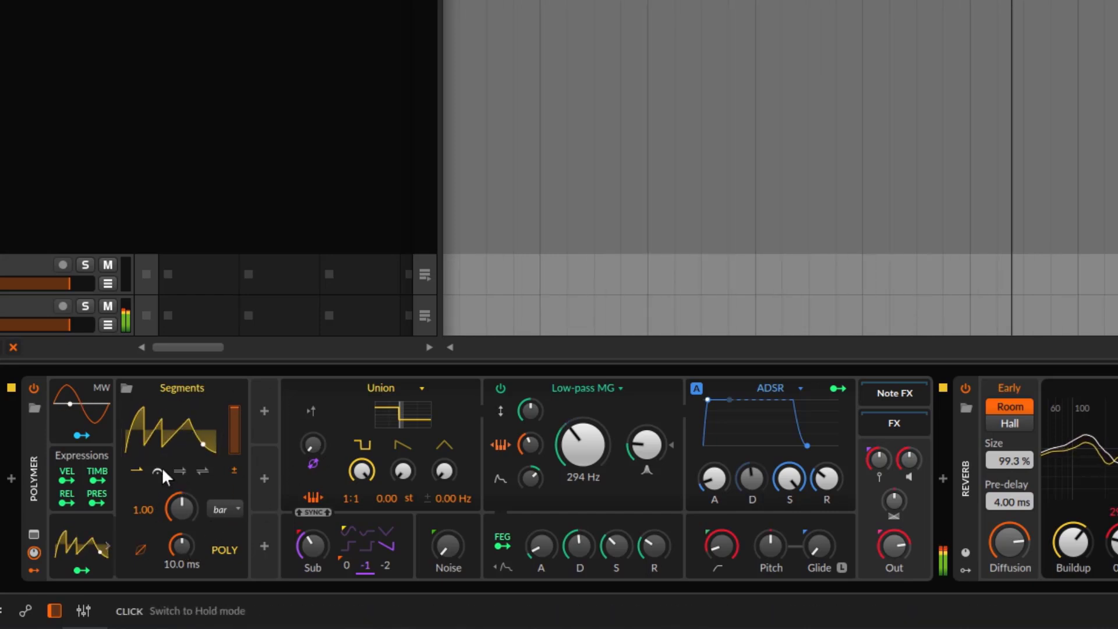
Set the Segments modulator to one-shot mode and open its curve editor
{"action": "left_click", "coordinate": [138, 472]}
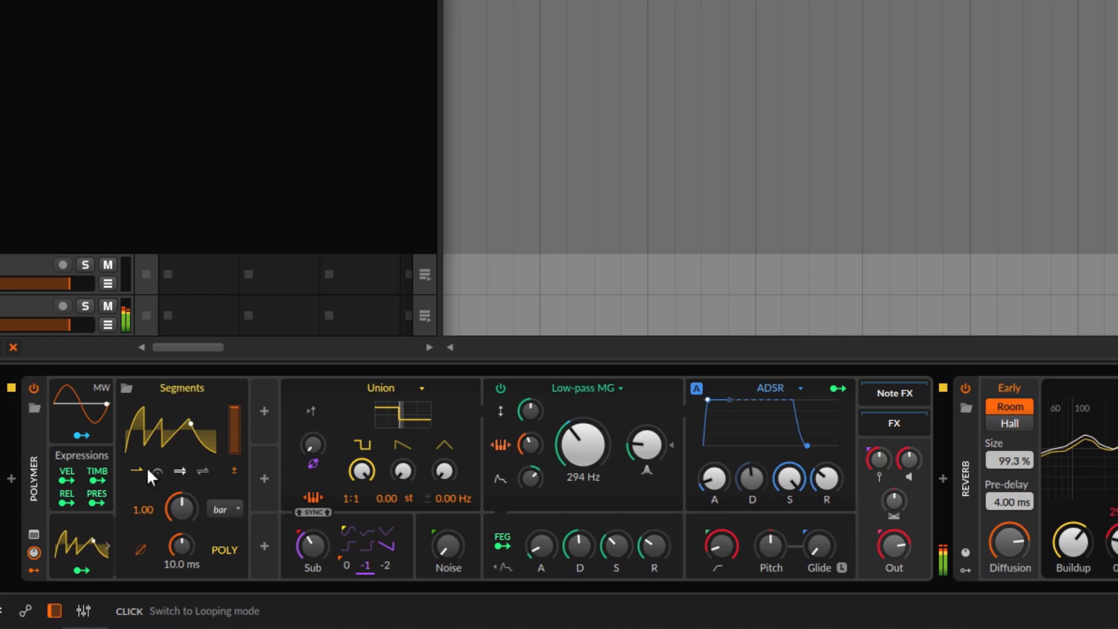
{"action": "left_click", "coordinate": [183, 433]}
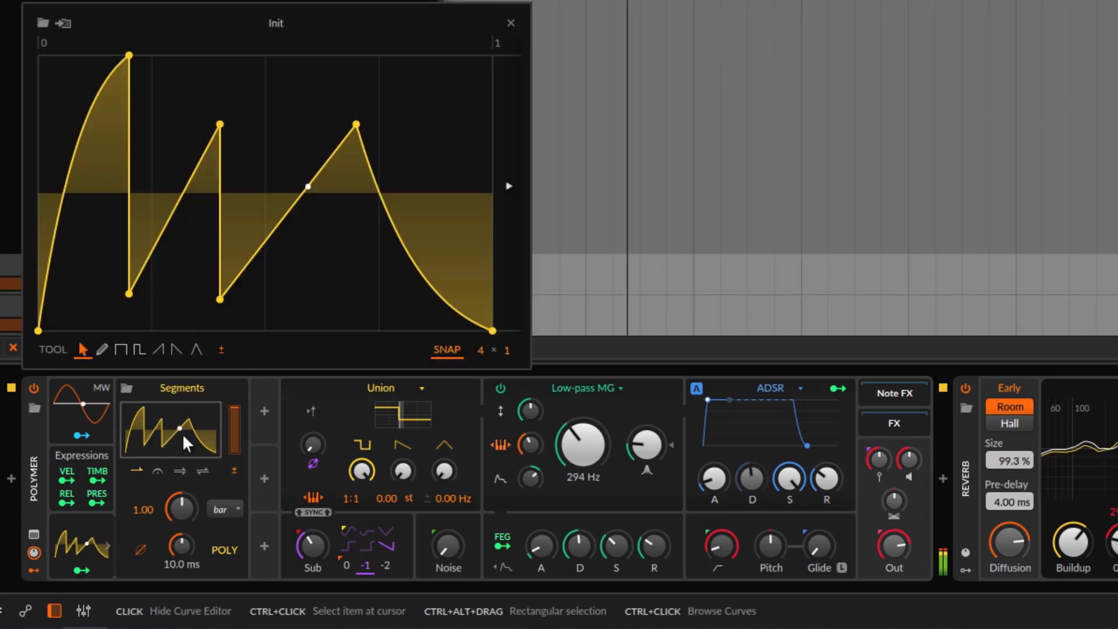
{"action": "left_click_drag", "start_coordinate": [250, 47], "coordinate": [264, 47]}
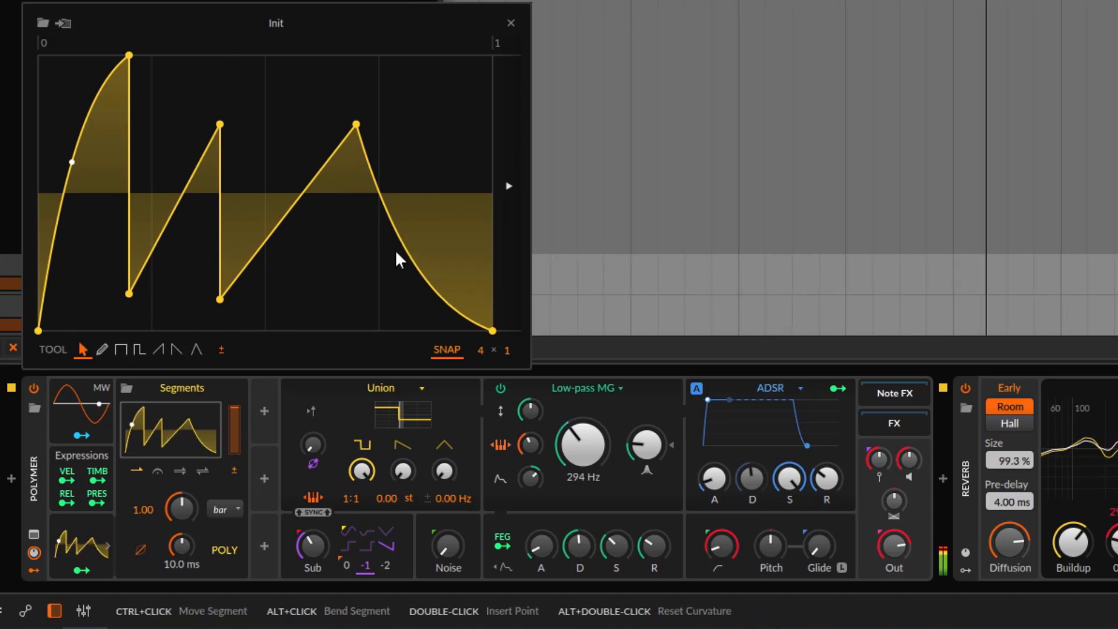
Switch Segments to Hold mode and move the held peak earlier and slightly higher on the curve
{"action": "left_click", "coordinate": [155, 470]}
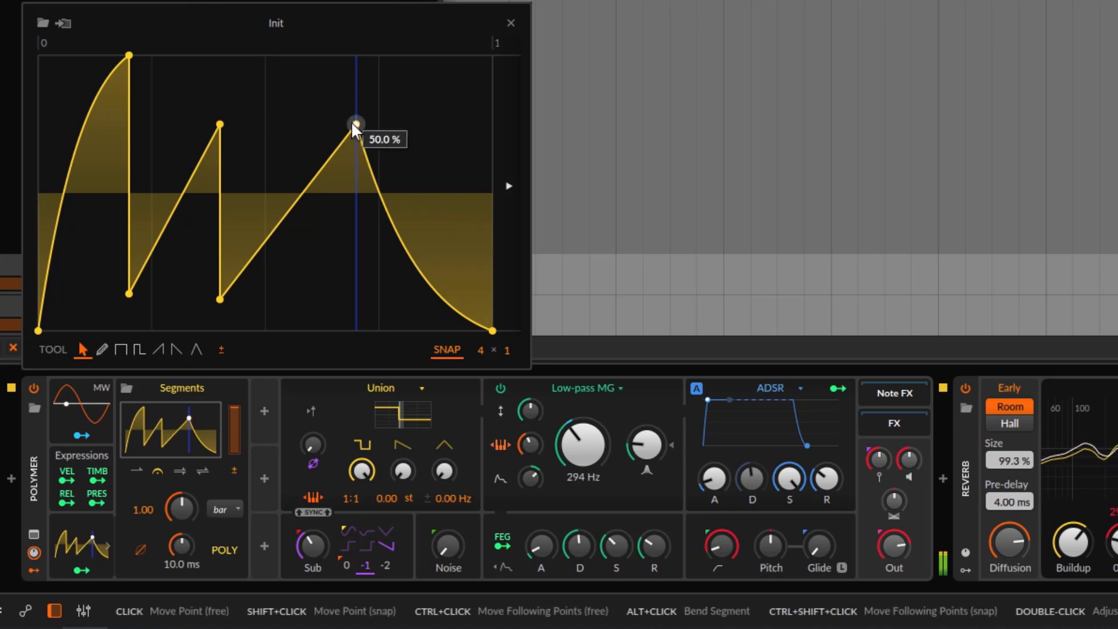
{"action": "left_click_drag", "start_coordinate": [356, 124], "coordinate": [290, 102]}
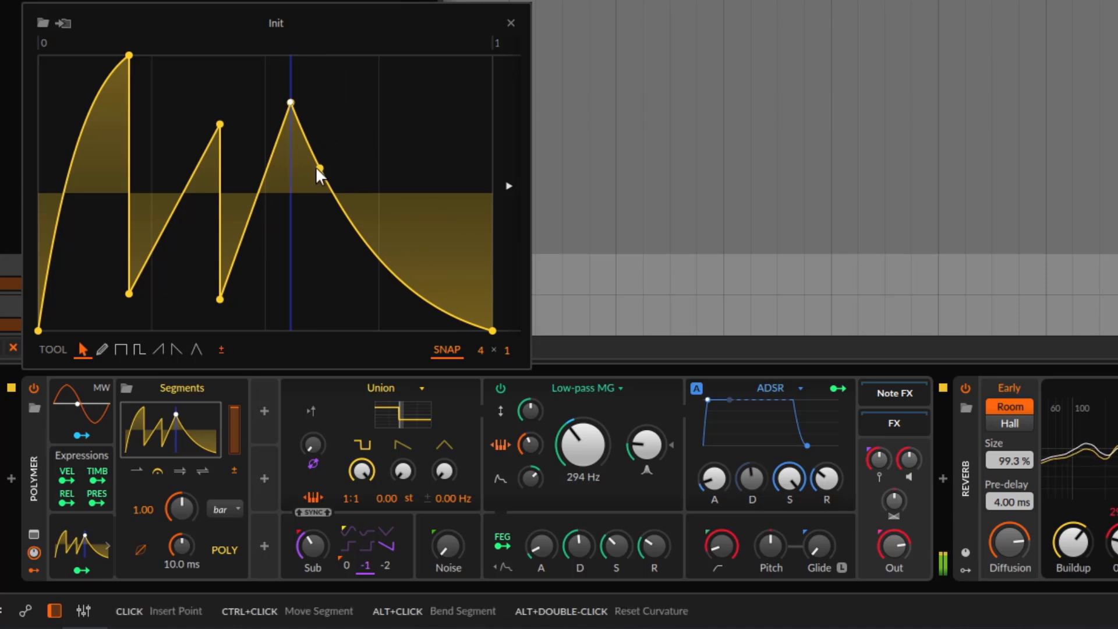
{"action": "mouse_move", "coordinate": [286, 107]}
{"action": "left_click_drag", "start_coordinate": [291, 103], "coordinate": [306, 107]}
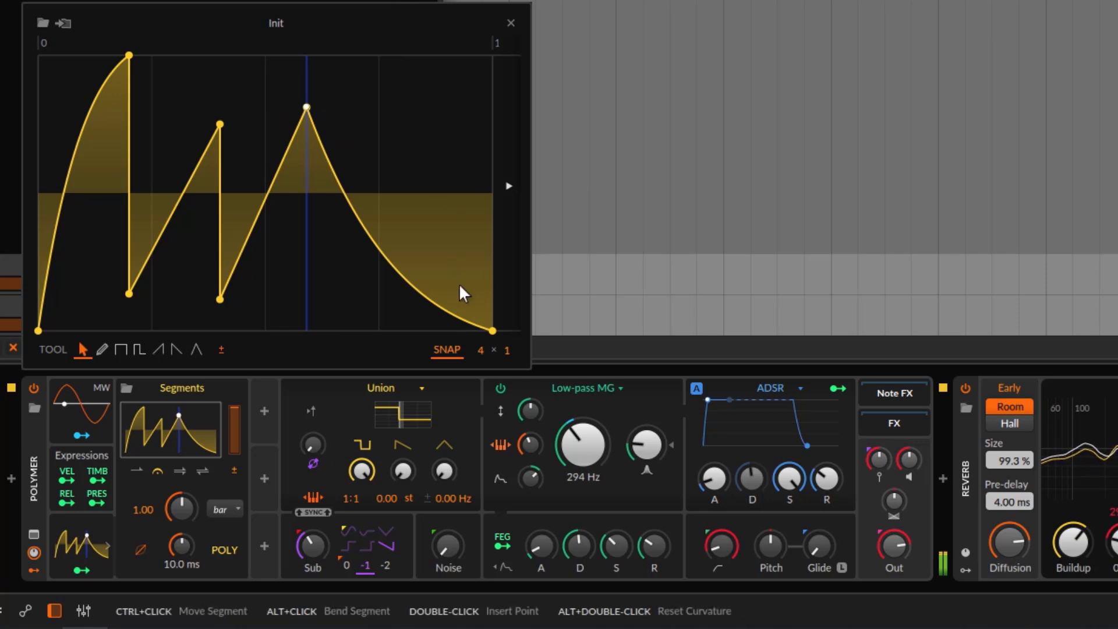
Add a low point, a new peak and a second low point after the held peak, keeping the hold point on that peak
{"action": "double_click", "coordinate": [393, 259]}
{"action": "left_click_drag", "start_coordinate": [393, 259], "coordinate": [337, 271]}
{"action": "double_click", "coordinate": [362, 161]}
{"action": "double_click", "coordinate": [438, 260]}
{"action": "left_click_drag", "start_coordinate": [438, 261], "coordinate": [419, 277]}
{"action": "left_click_drag", "start_coordinate": [405, 181], "coordinate": [401, 143]}
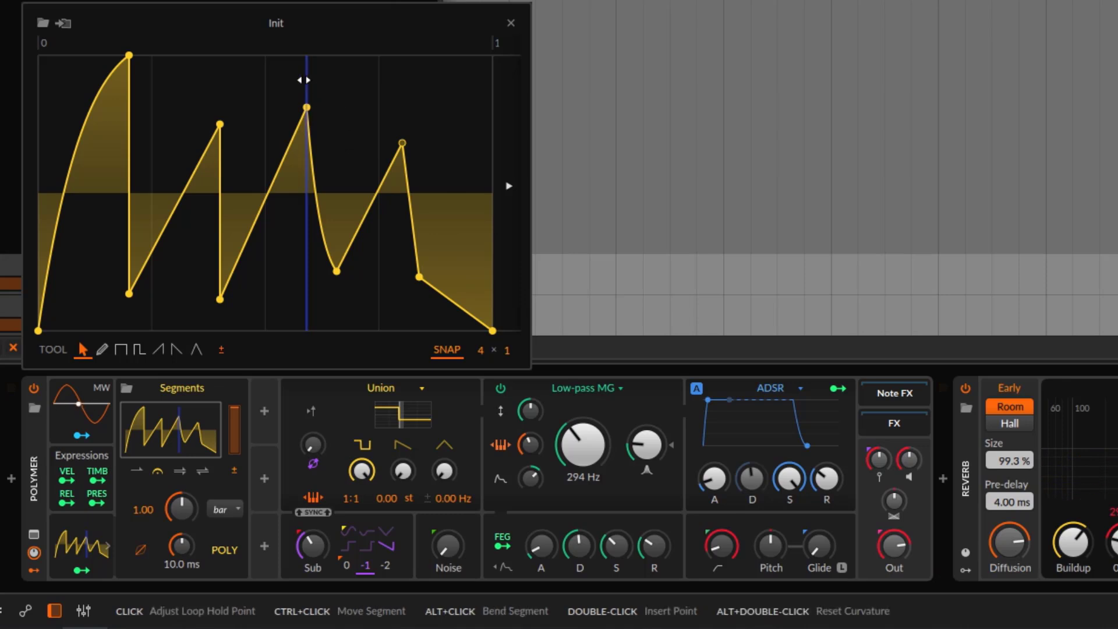
{"action": "left_click_drag", "start_coordinate": [303, 80], "coordinate": [308, 119]}
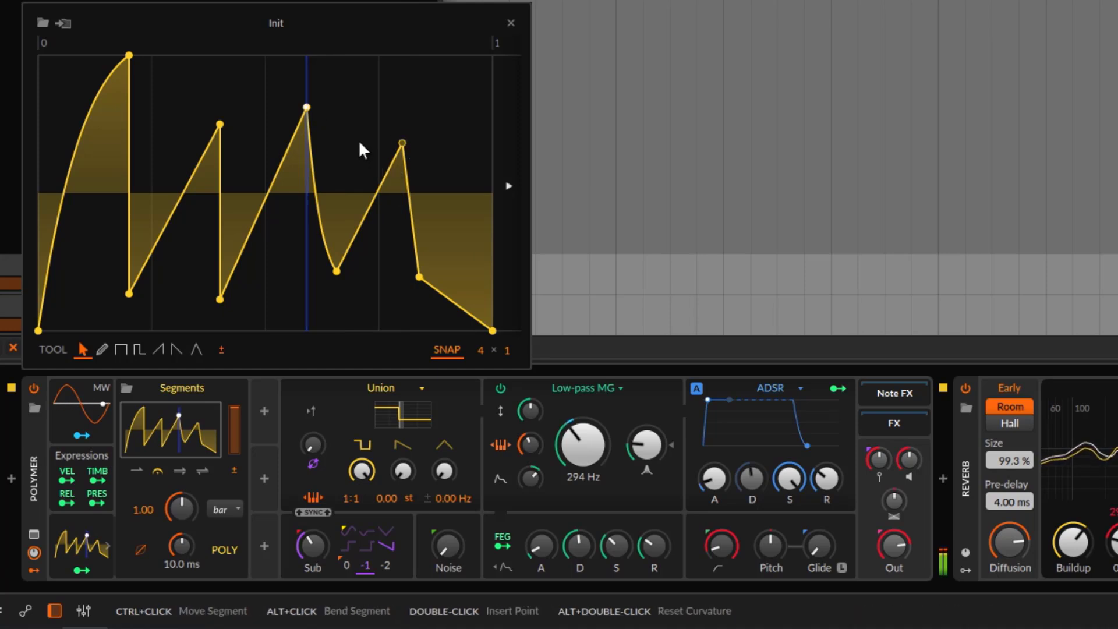
Switch Segments to Looping mode and extend the loop's end to the low point following the last peak
{"action": "left_click", "coordinate": [181, 470]}
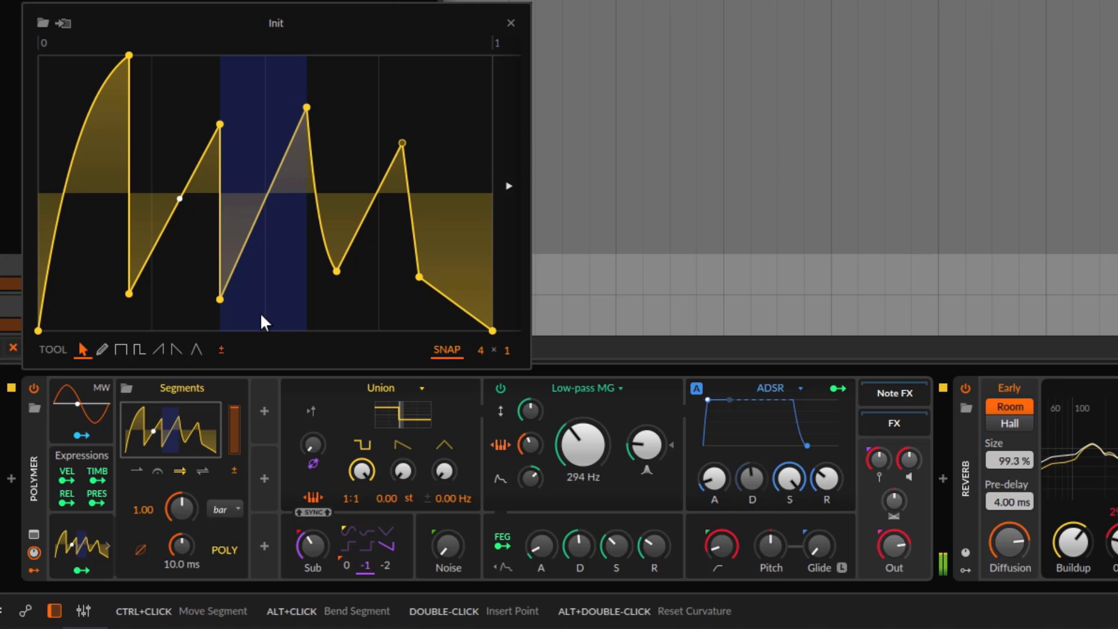
{"action": "mouse_move", "coordinate": [222, 121]}
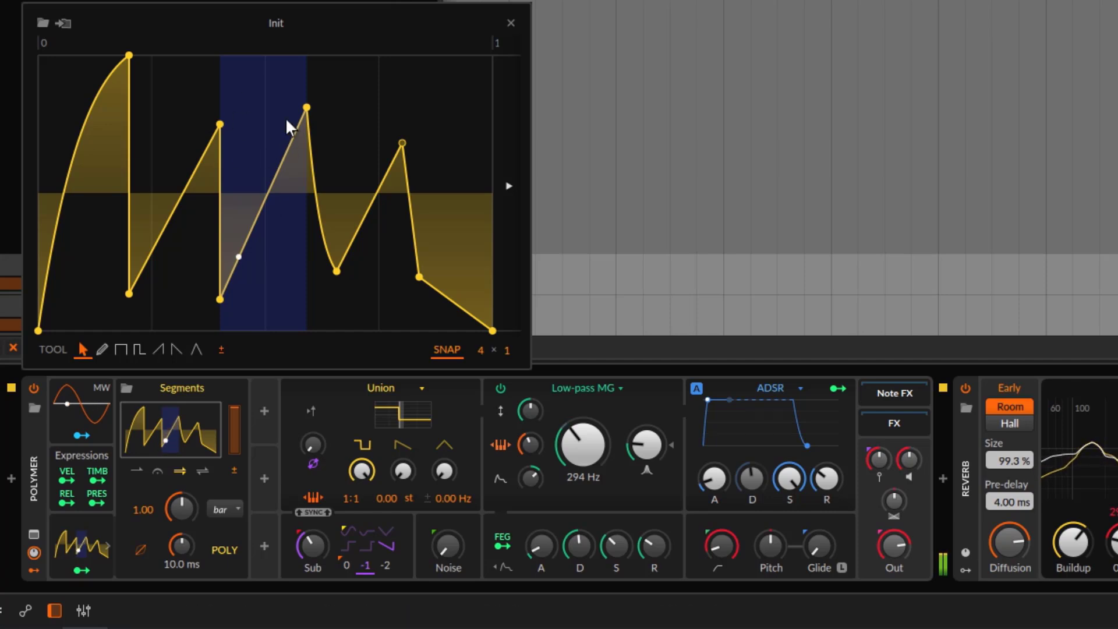
{"action": "left_click_drag", "start_coordinate": [305, 78], "coordinate": [412, 95]}
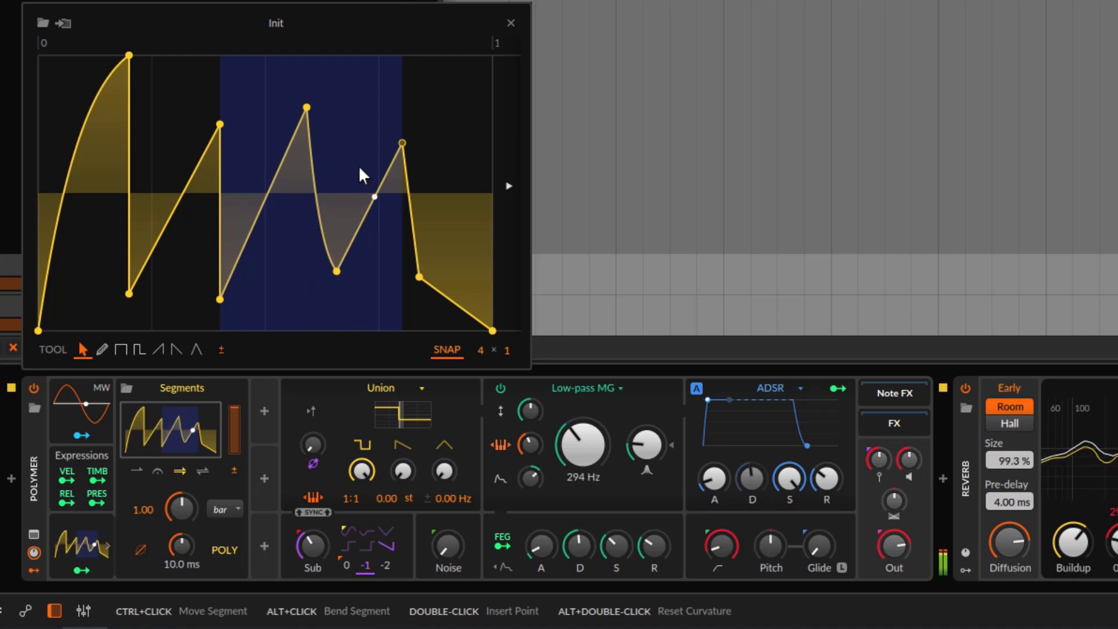
{"action": "left_click_drag", "start_coordinate": [395, 90], "coordinate": [418, 85]}
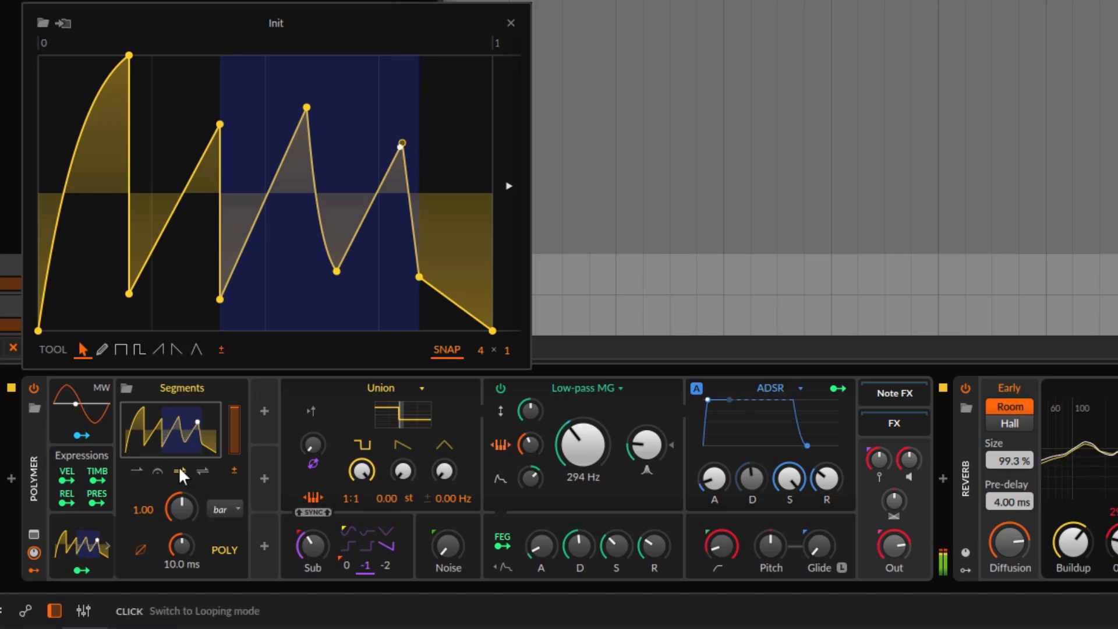
Try the ping-pong loop mode and return the Segments modulator to one-shot mode
{"action": "left_click", "coordinate": [203, 470]}
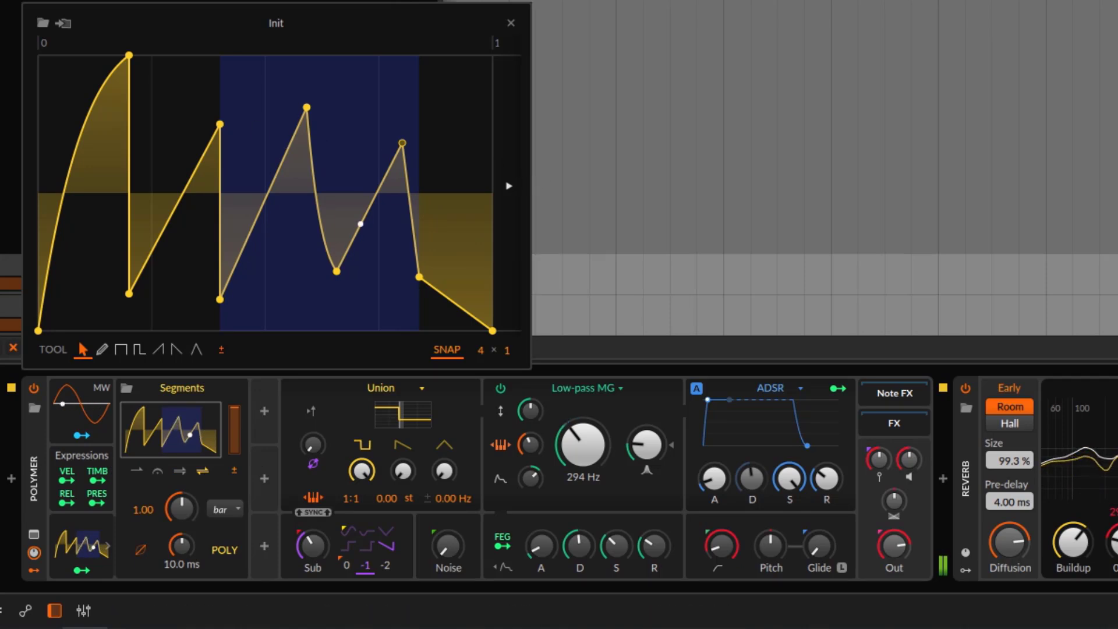
{"action": "left_click", "coordinate": [136, 470]}
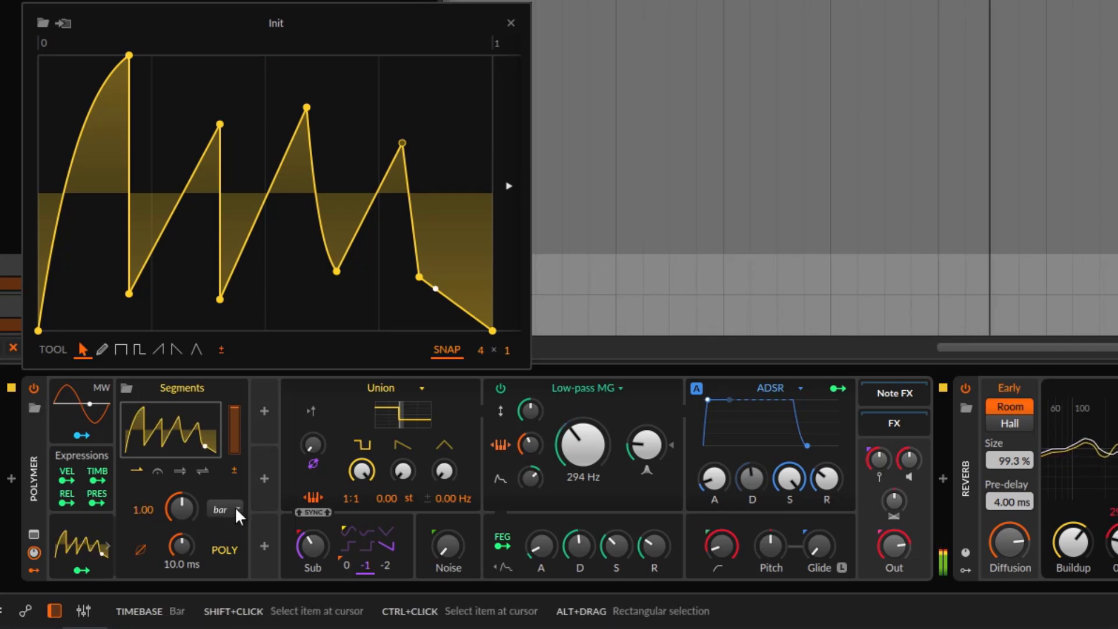
Adjust the Segments rate, reset it to its default, and view the available timebase options without changing Bar
{"action": "mouse_move", "coordinate": [182, 511]}
{"action": "left_mouse_down"}
{"action": "mouse_move", "coordinate": [182, 460]}
{"action": "mouse_move", "coordinate": [182, 515]}
{"action": "mouse_move", "coordinate": [180, 506]}
{"action": "left_mouse_up"}
{"action": "double_click", "coordinate": [182, 506]}
{"action": "left_click", "coordinate": [236, 506]}
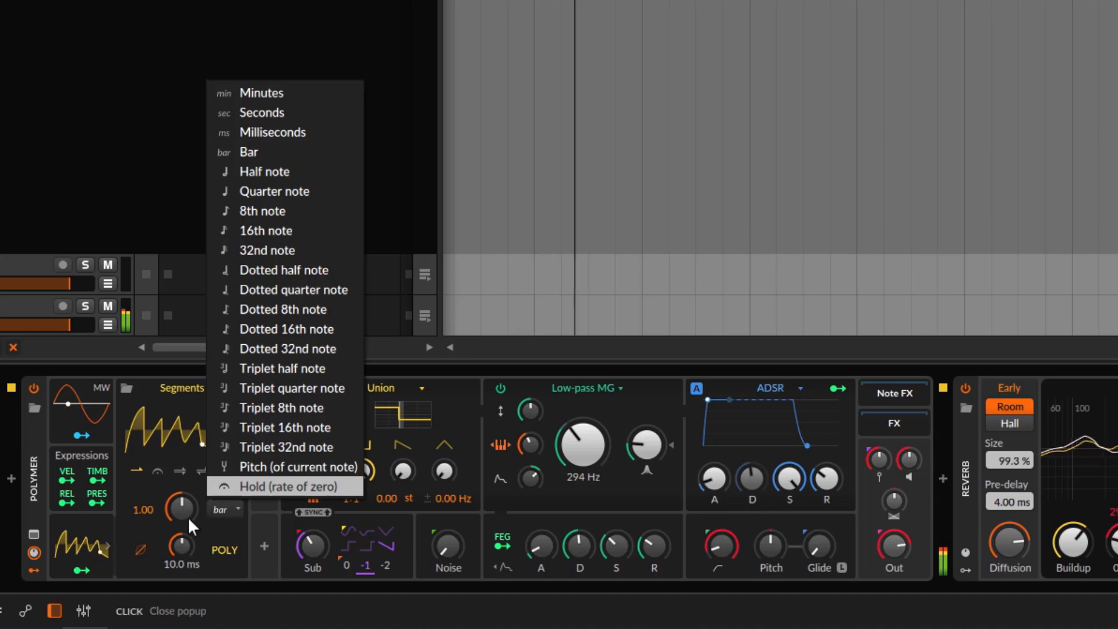
{"action": "left_click", "coordinate": [135, 519]}
Reopen the Segments curve editor and raise the smoothing time to 10.0 s
{"action": "left_click", "coordinate": [188, 433]}
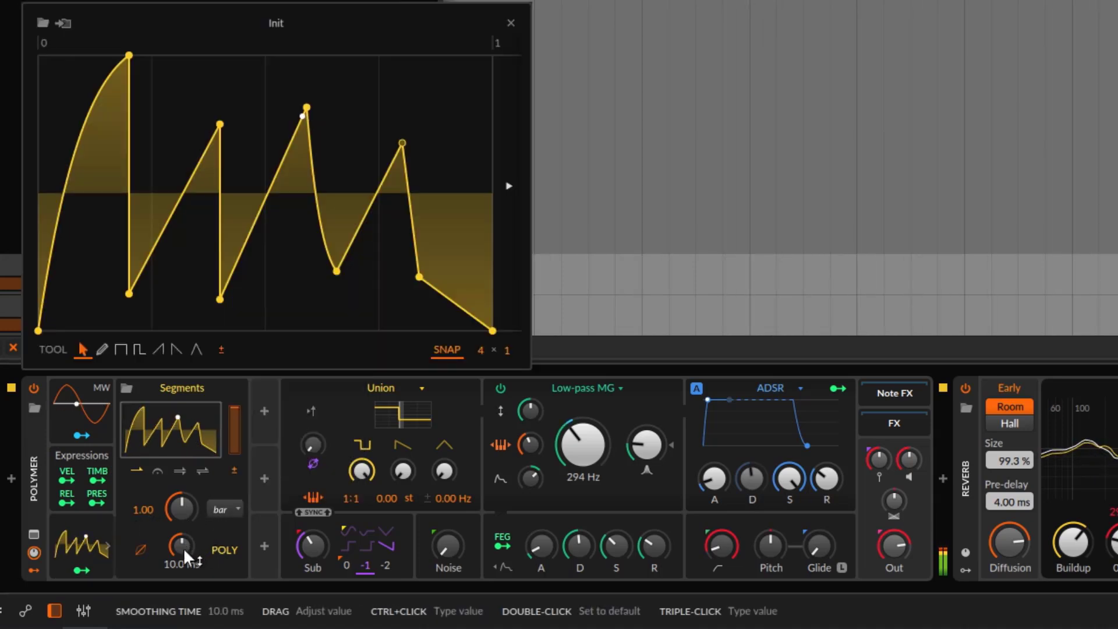
{"action": "left_click_drag", "start_coordinate": [178, 543], "coordinate": [178, 466]}
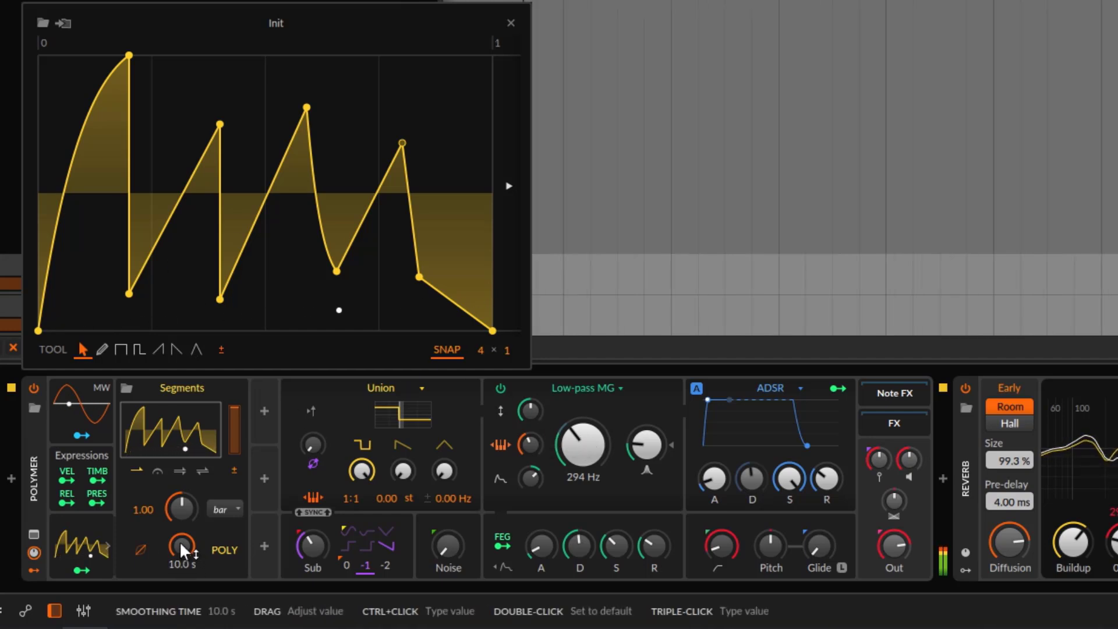
Lower the Segments smoothing time to 0.01 ms and switch the smoothing off
{"action": "mouse_move", "coordinate": [179, 541]}
{"action": "left_mouse_down"}
{"action": "mouse_move", "coordinate": [179, 577]}
{"action": "mouse_move", "coordinate": [180, 541]}
{"action": "left_mouse_up"}
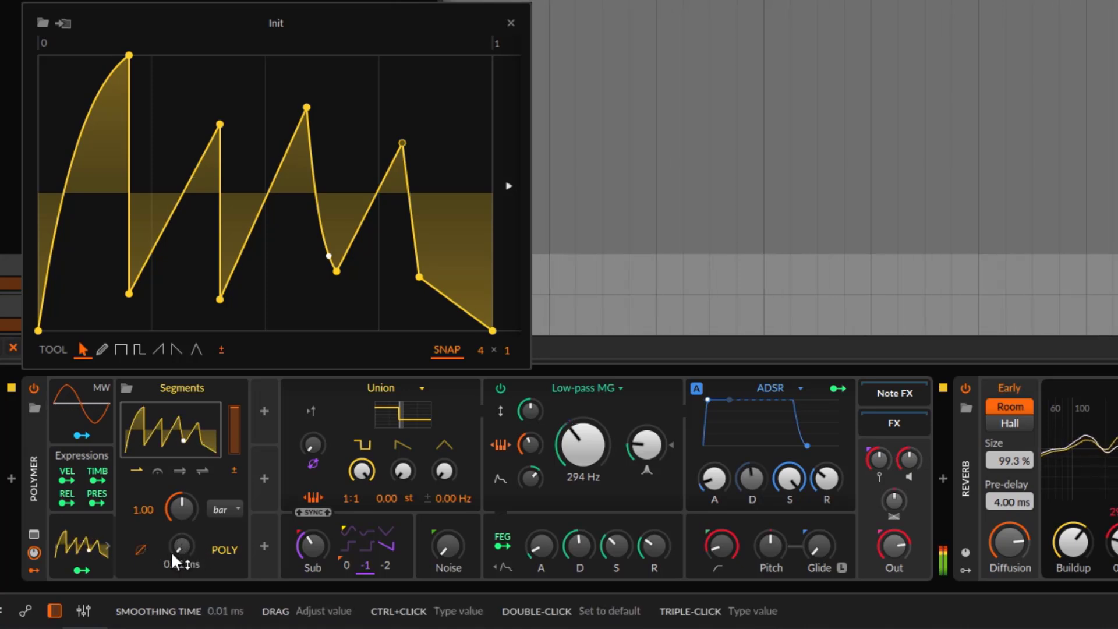
{"action": "left_click", "coordinate": [142, 547]}
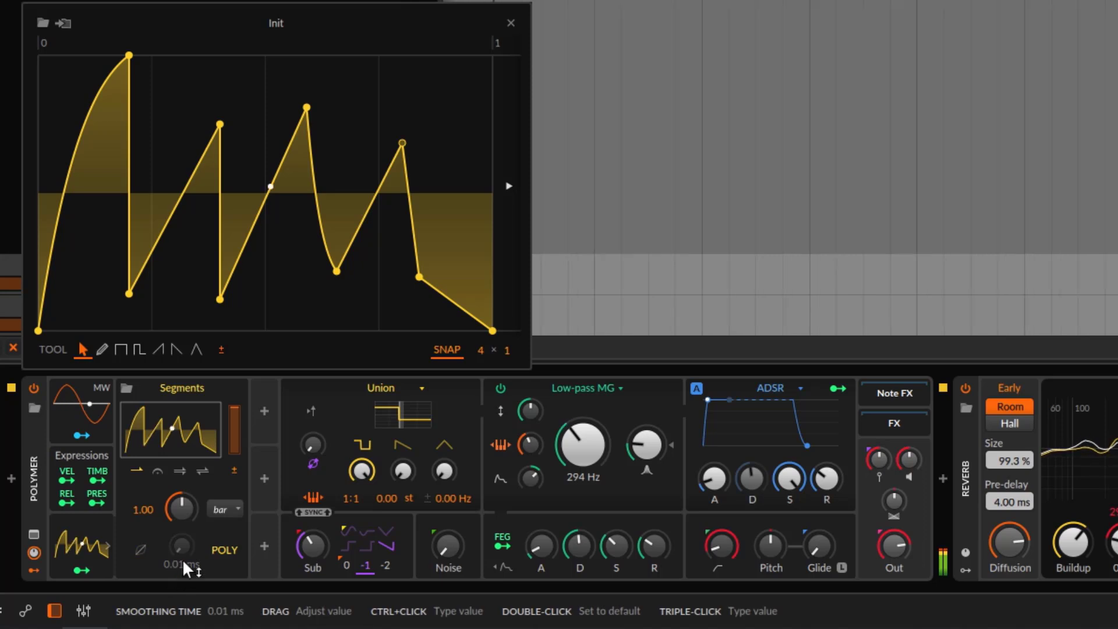
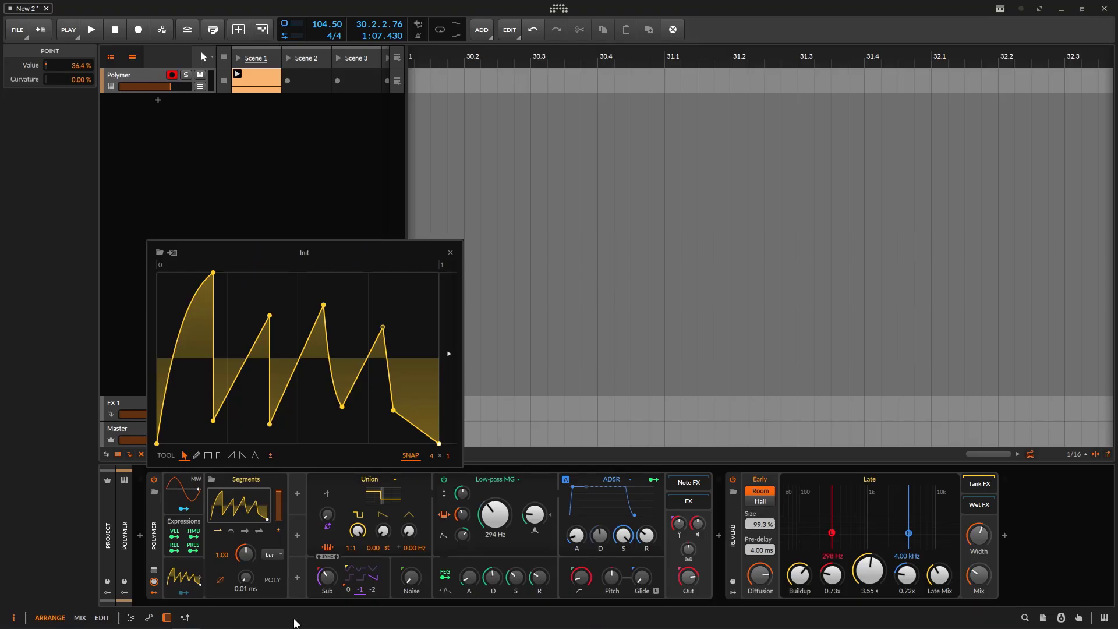
Enable Single Trigger for the Segments modulator, and collapse and re-expand its controls
{"action": "left_click", "coordinate": [192, 605]}
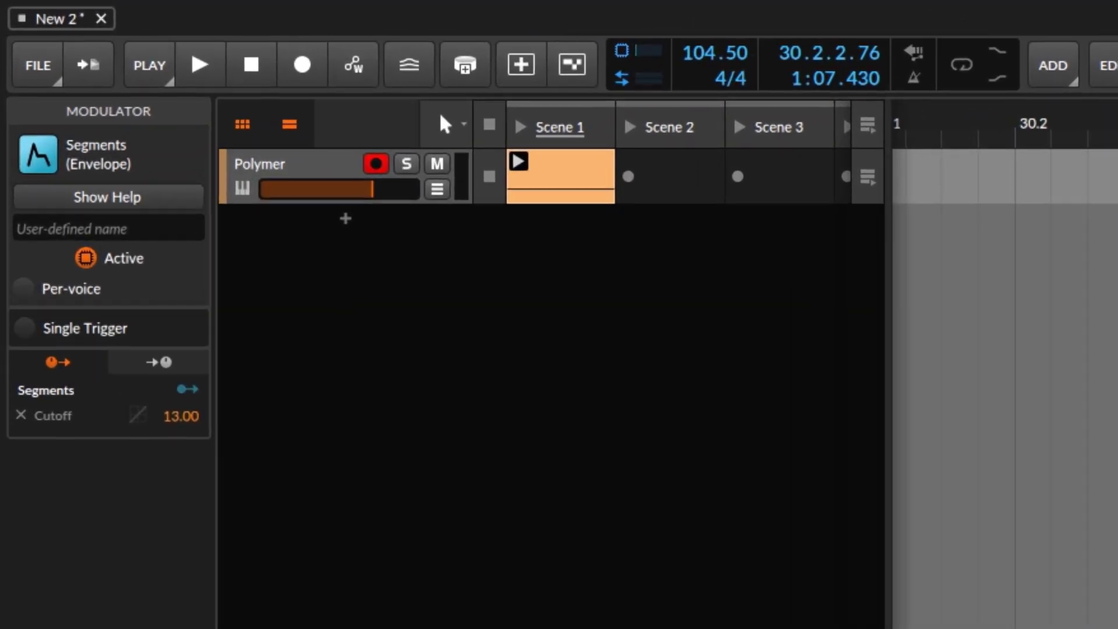
{"action": "left_click", "coordinate": [24, 329]}
{"action": "left_click", "coordinate": [187, 578]}
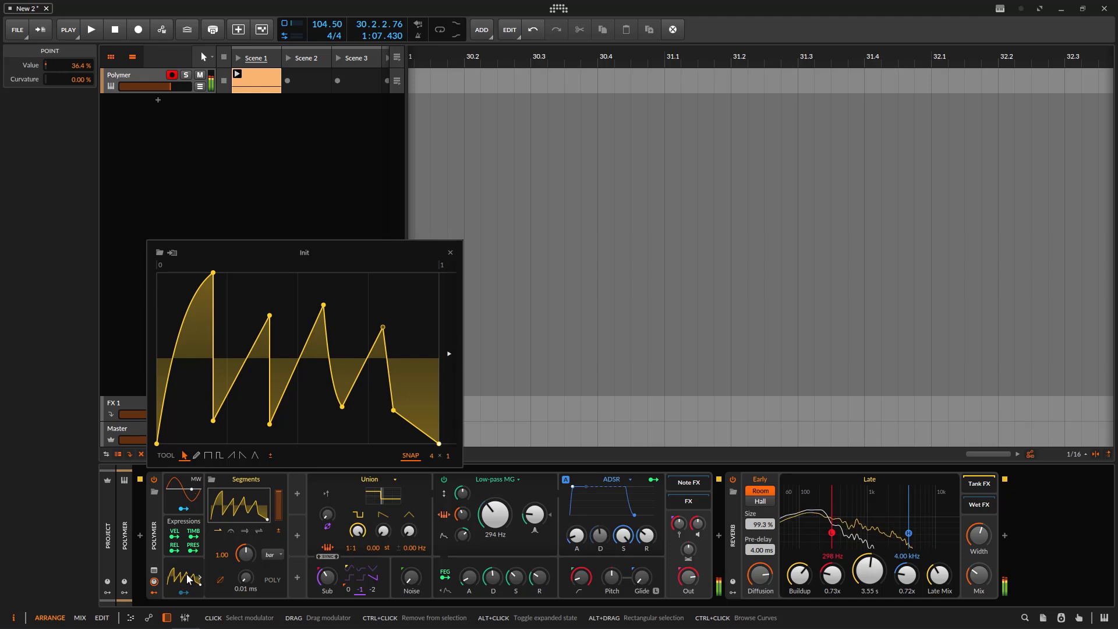
{"action": "left_click", "coordinate": [186, 576]}
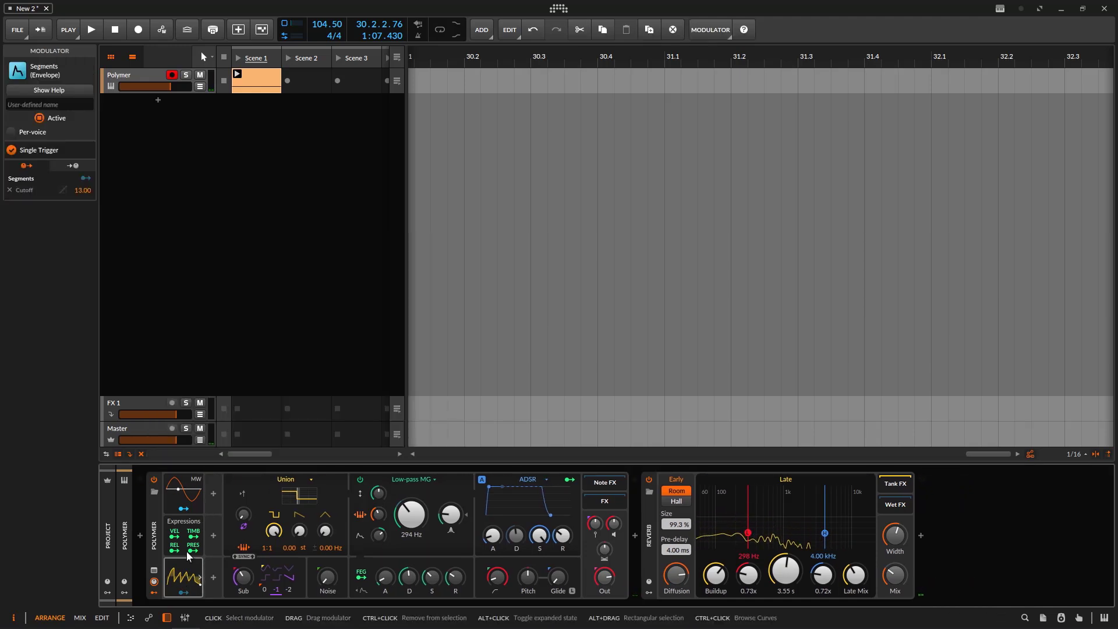
{"action": "left_click", "coordinate": [185, 577]}
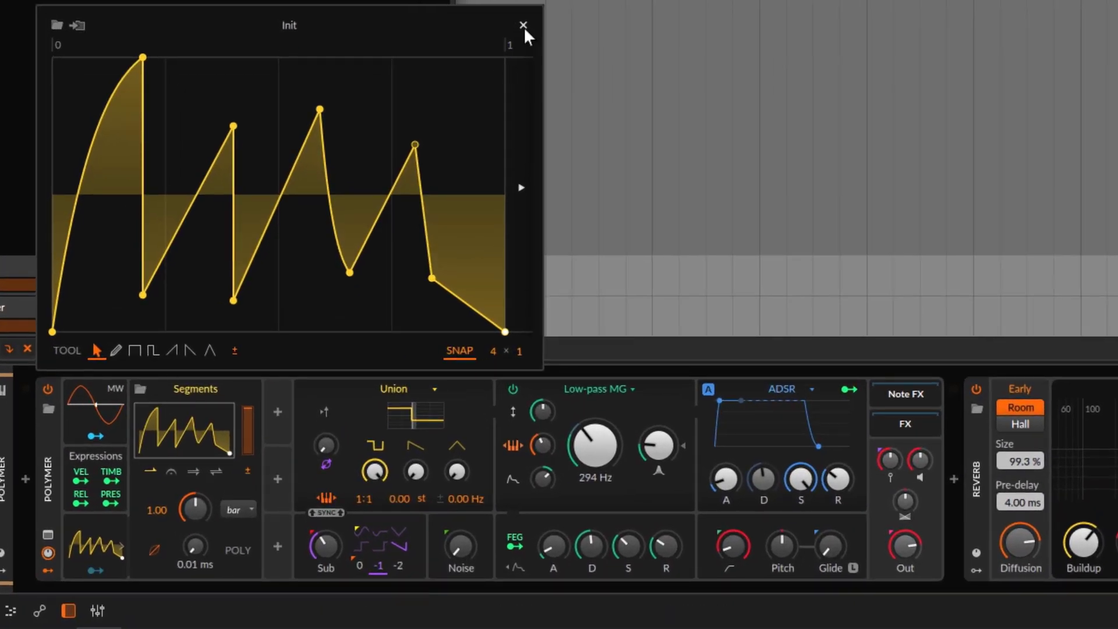
Close the curve editor, audition the Periodic library curve Mirrored I, and load Pixelated I into Segments instead, stopping playback at the end
{"action": "left_click", "coordinate": [514, 49]}
{"action": "left_click", "coordinate": [140, 388]}
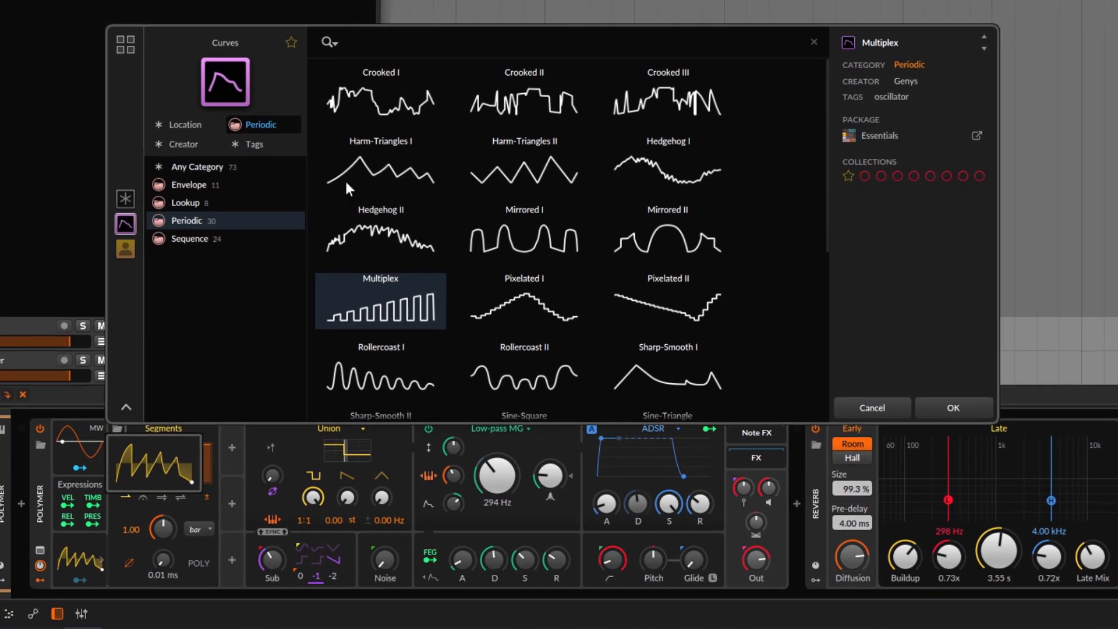
{"action": "left_click", "coordinate": [146, 462]}
{"action": "left_click", "coordinate": [145, 463]}
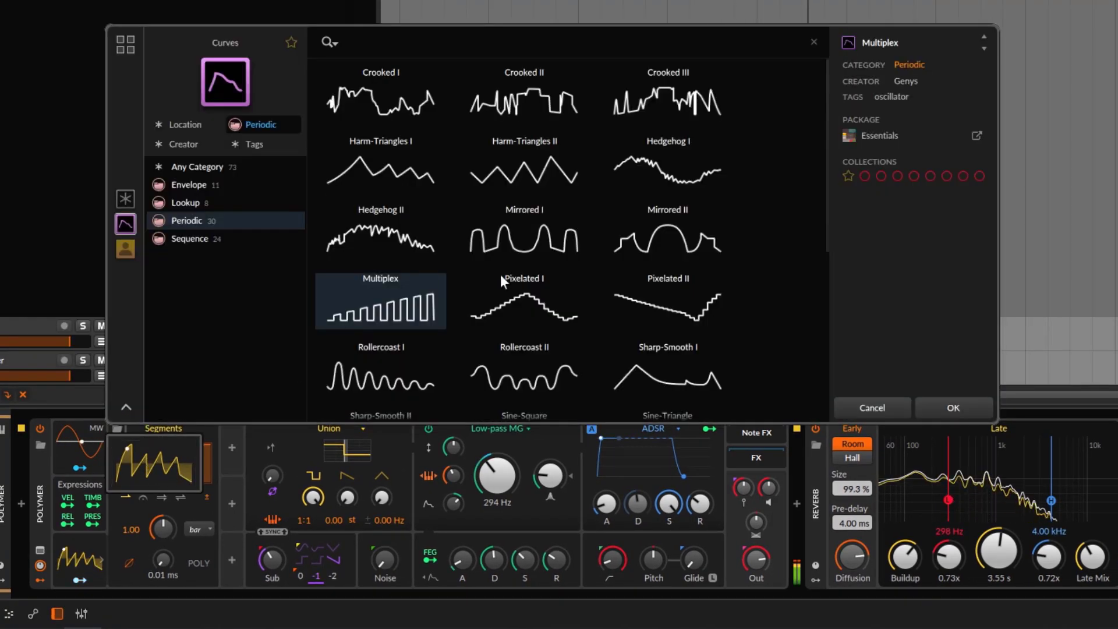
{"action": "left_click", "coordinate": [512, 250]}
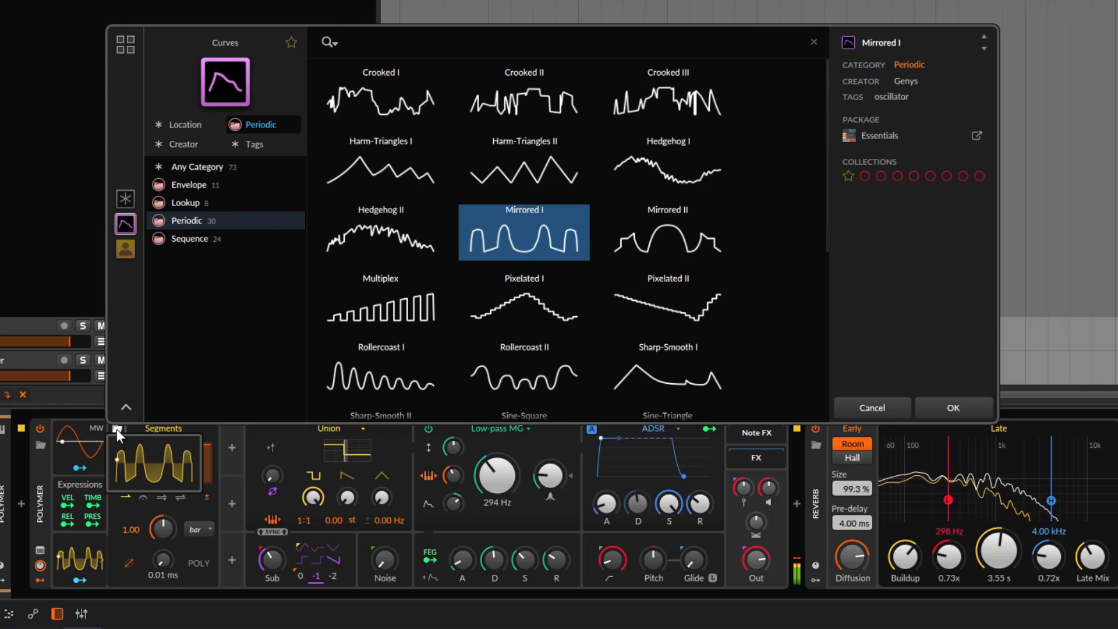
{"action": "left_click", "coordinate": [537, 308]}
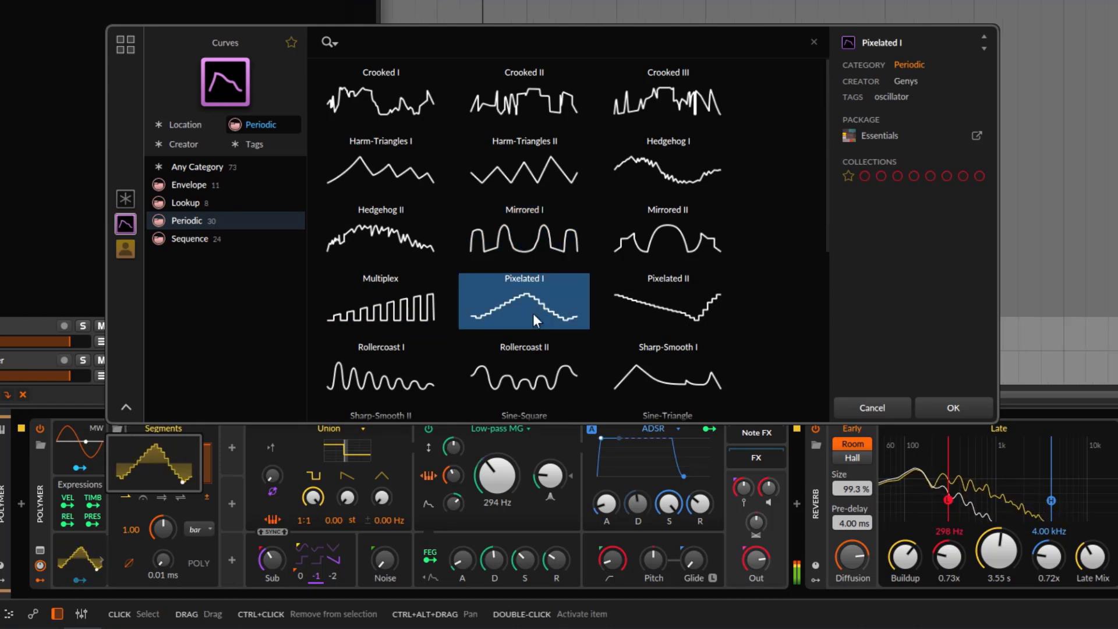
{"action": "left_click", "coordinate": [931, 404]}
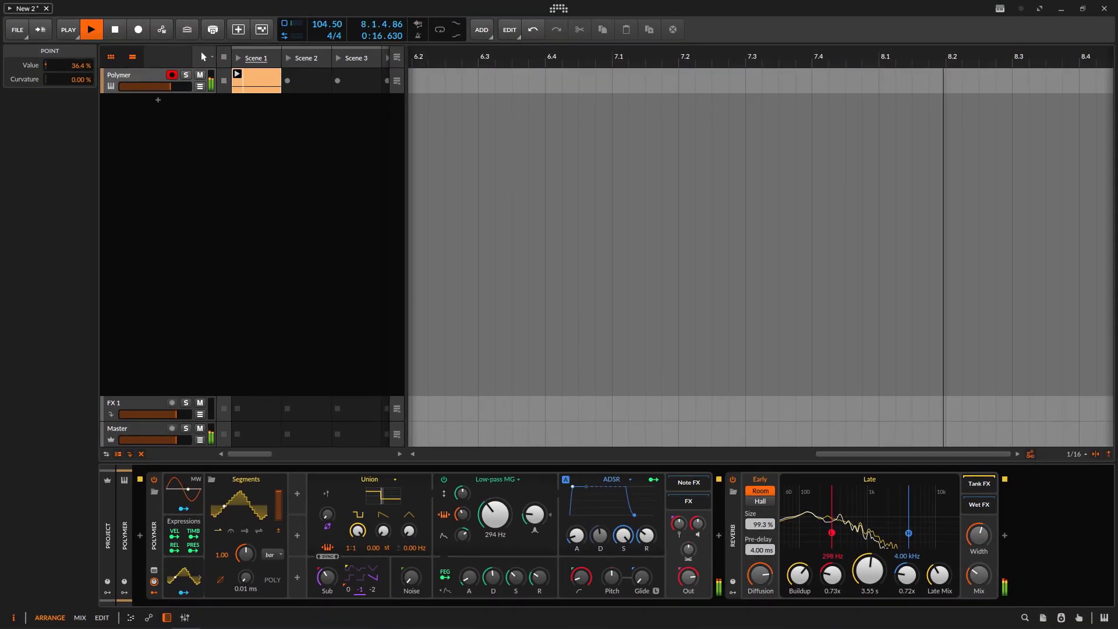
{"action": "key", "text": "space"}
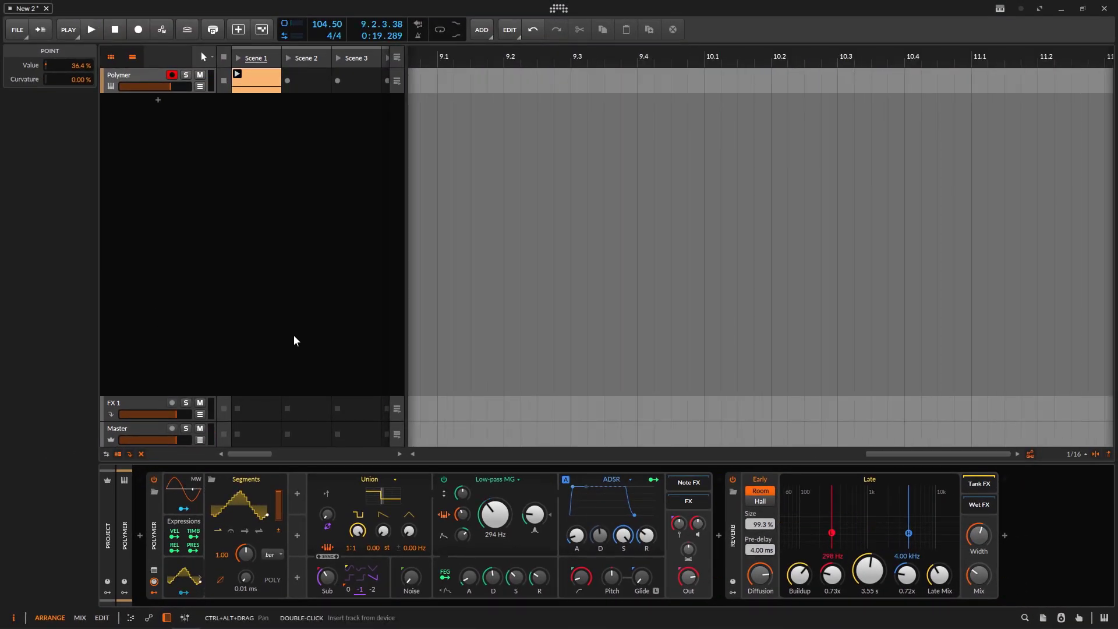